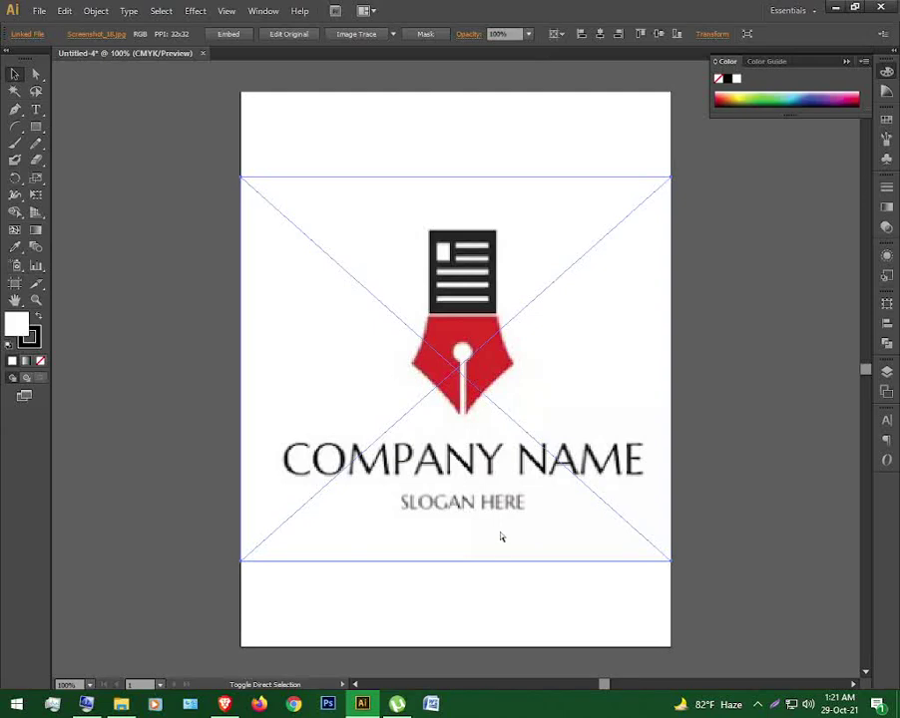
- Embed the placed reference logo image into the document
left_click(504, 521)
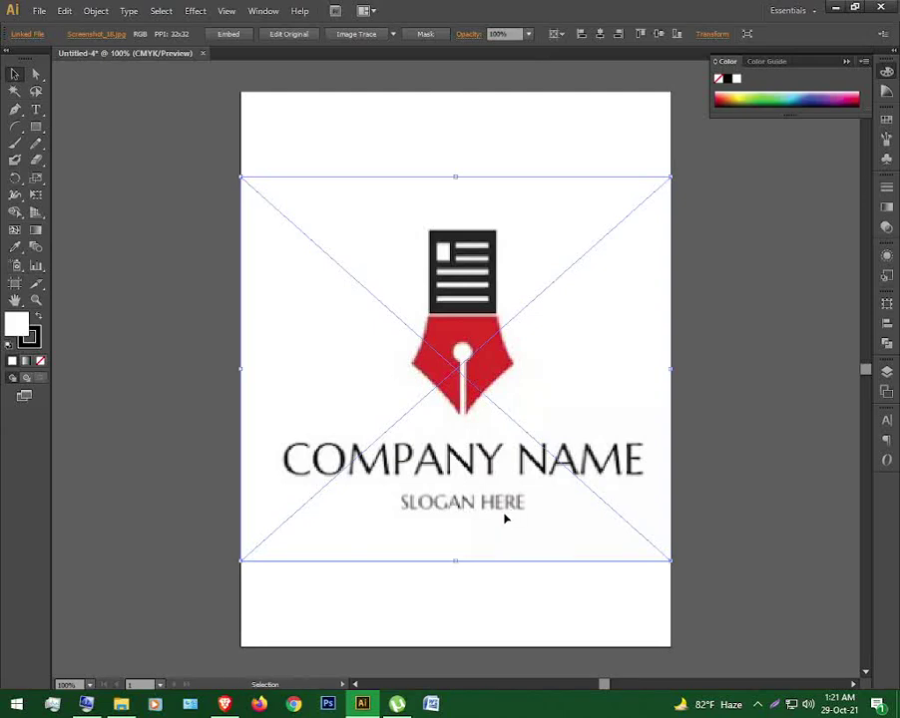
left_click(726, 387)
left_click(556, 377)
left_click(231, 34)
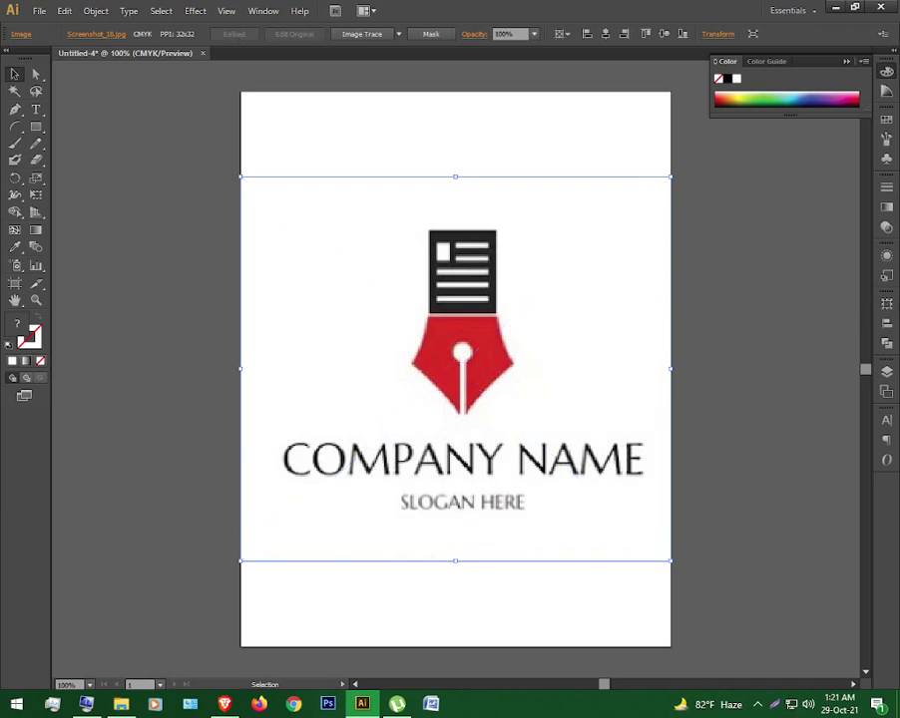
- Lock Layer 1 with the reference image and add a new layer above it
left_click(886, 371)
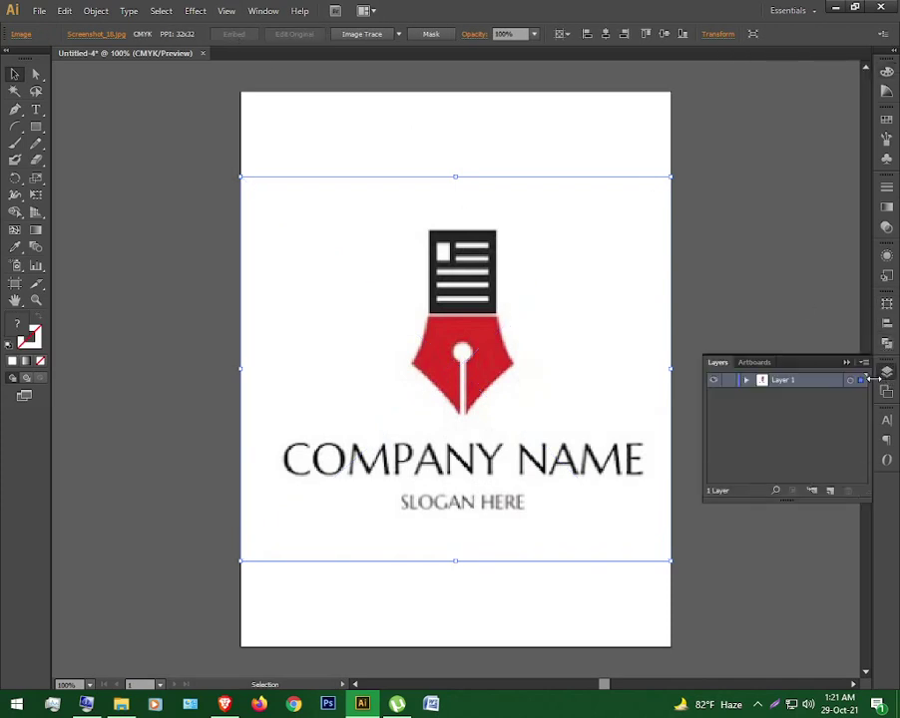
left_click(728, 381)
left_click(831, 491)
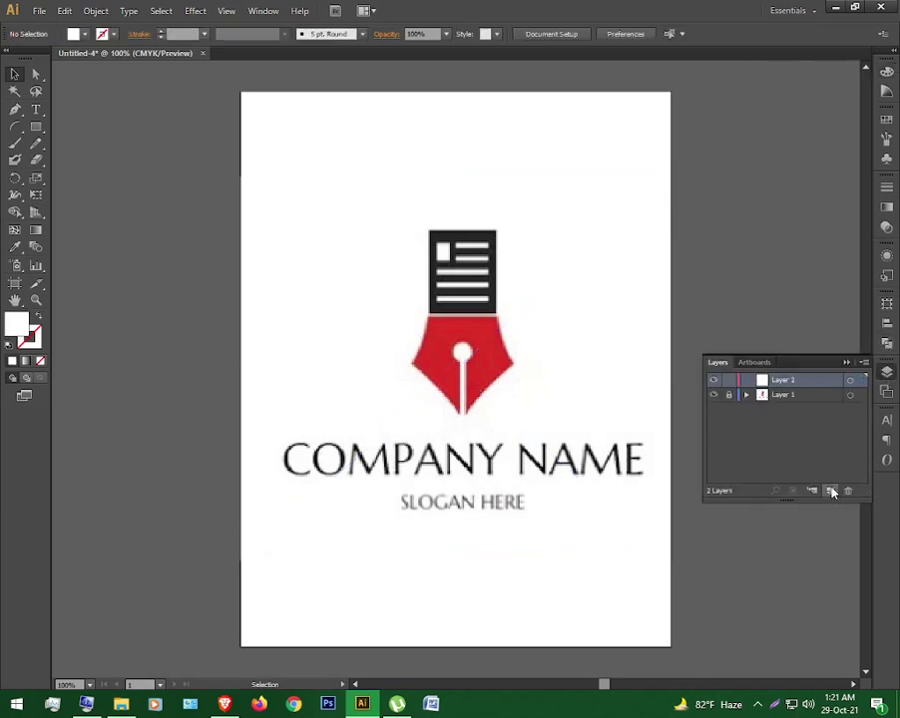
left_click(847, 363)
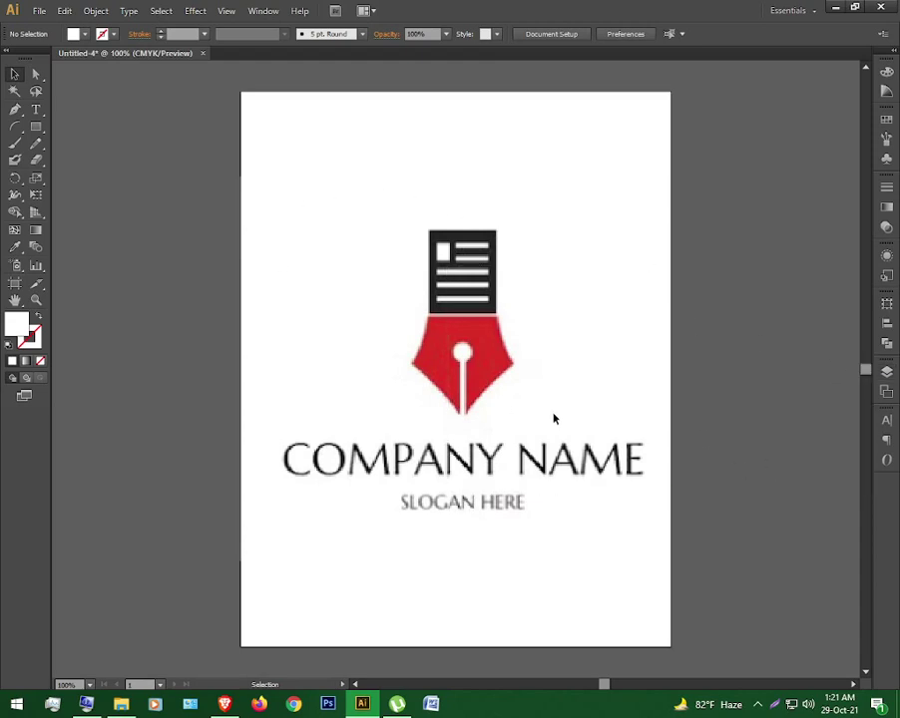
- Draw a rectangle over the logo's black document shape
left_click(36, 128)
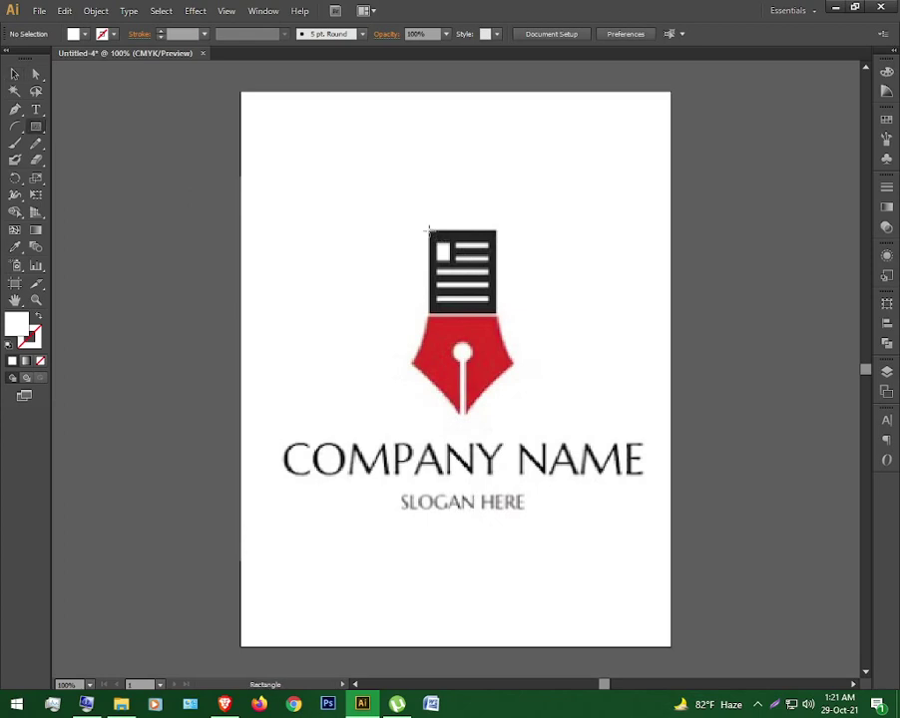
left_click_drag(428, 231, 493, 311)
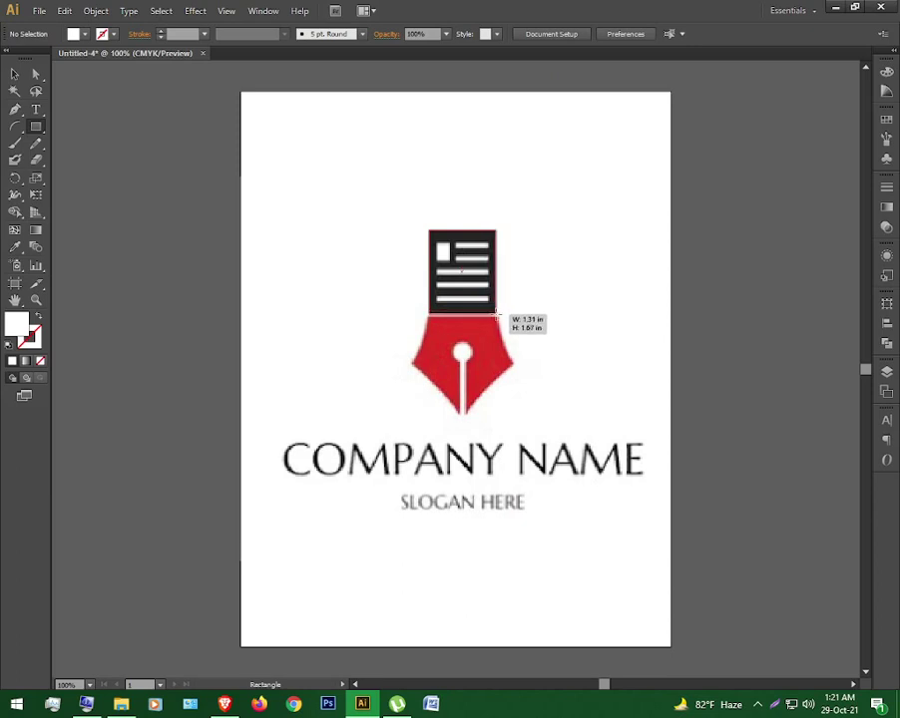
left_click_drag(493, 311, 497, 312)
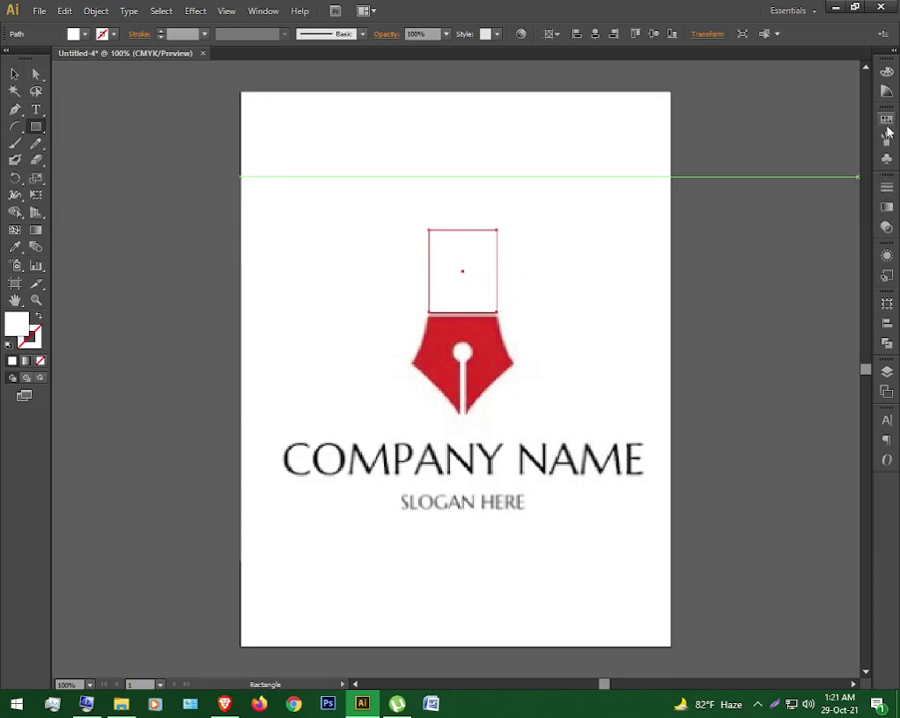
- Give the rectangle no fill and a yellow stroke
left_click(40, 360)
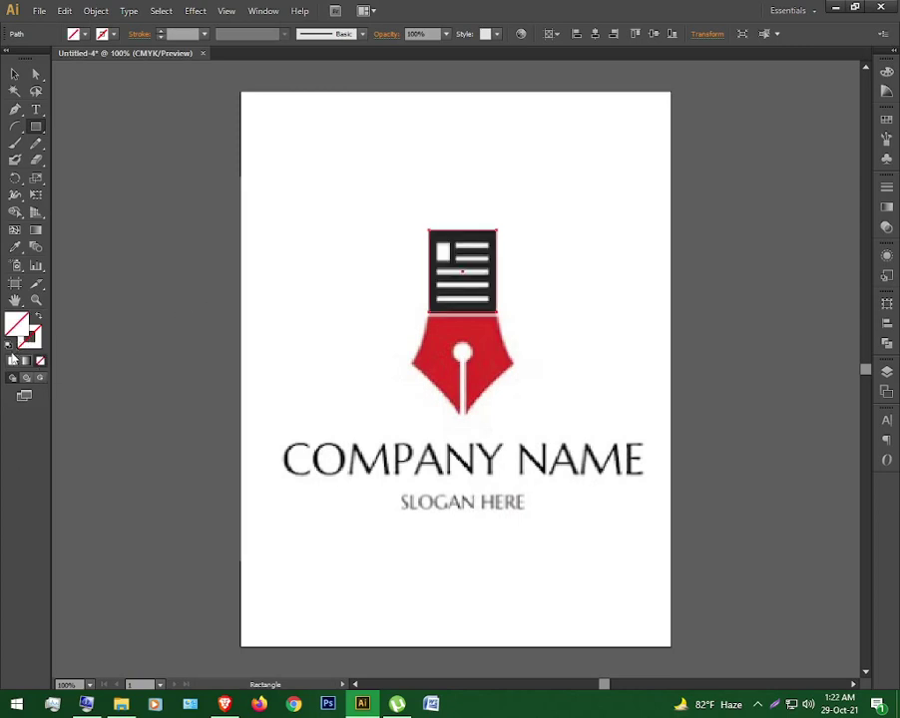
left_click(12, 360)
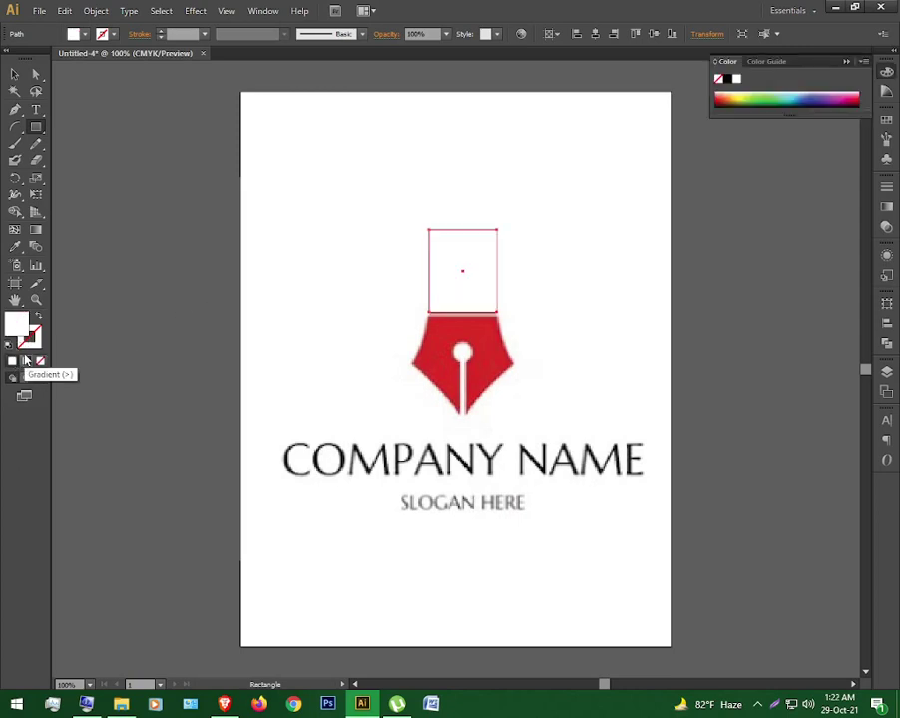
left_click(40, 360)
left_click(32, 340)
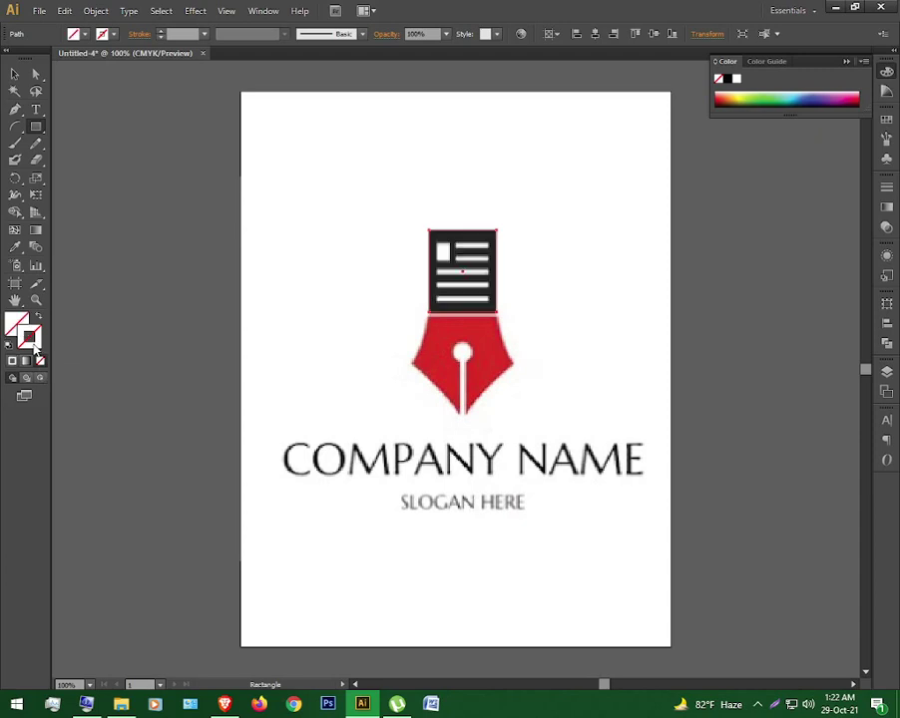
left_click(742, 94)
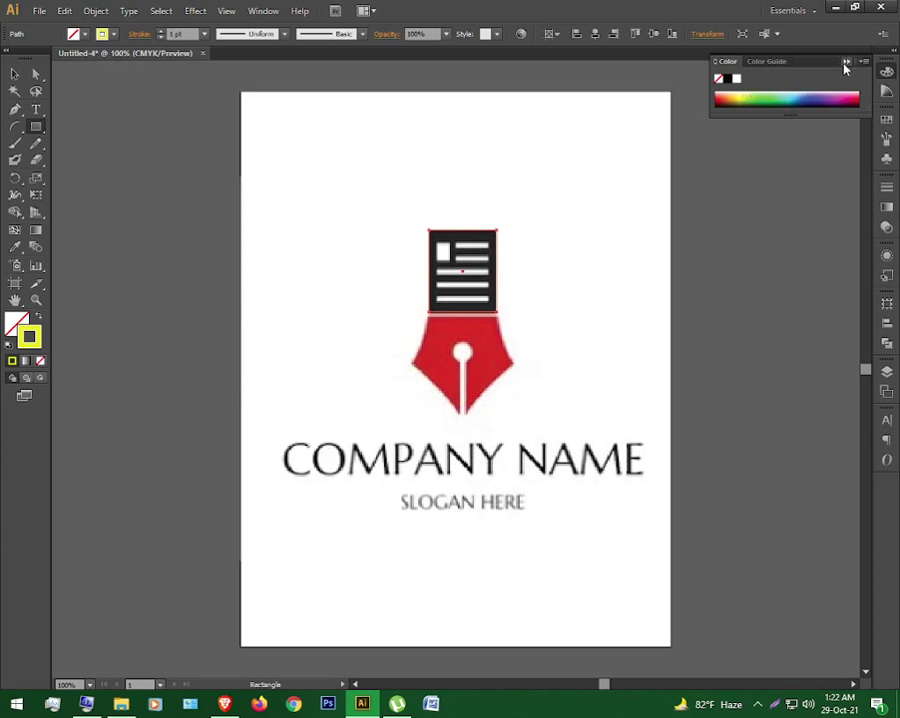
left_click(846, 62)
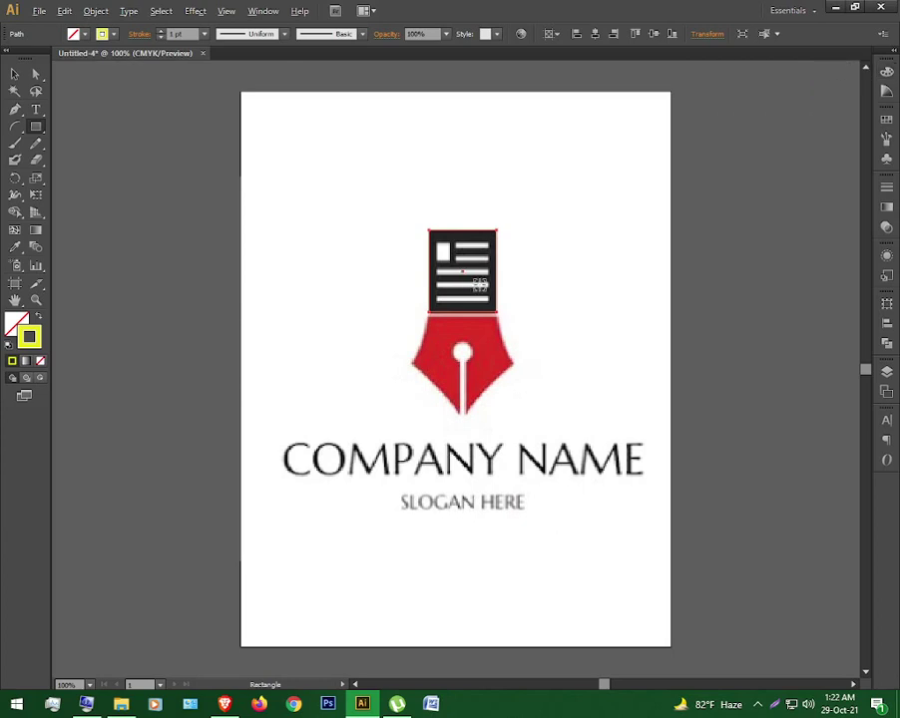
scroll(479, 285, "up", 3)
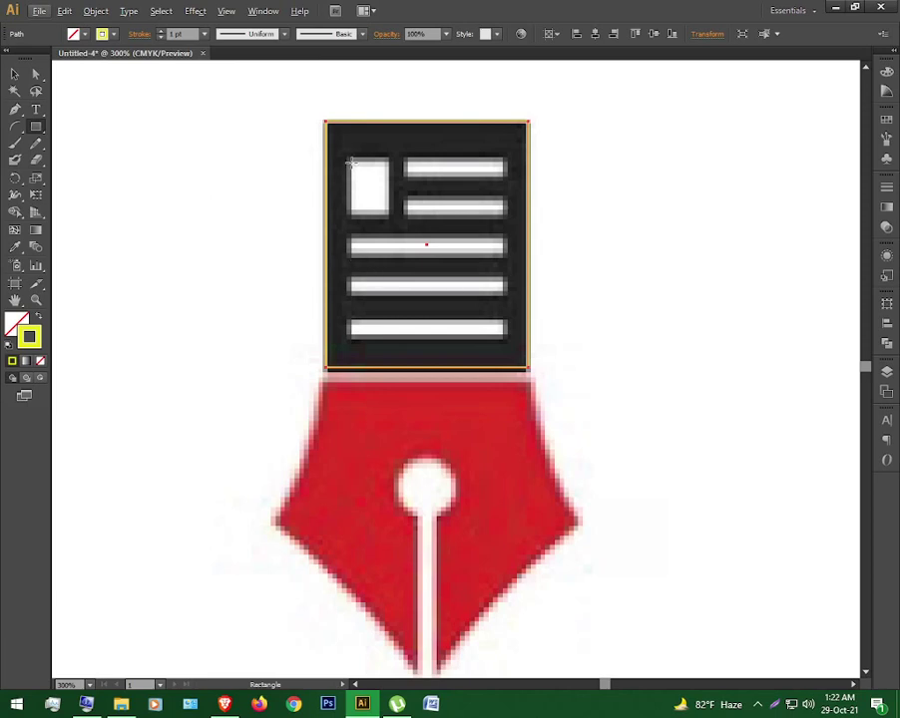
- Trace the small white square, top bar and second bar with nudged-into-place rectangles
left_click_drag(351, 160, 390, 215)
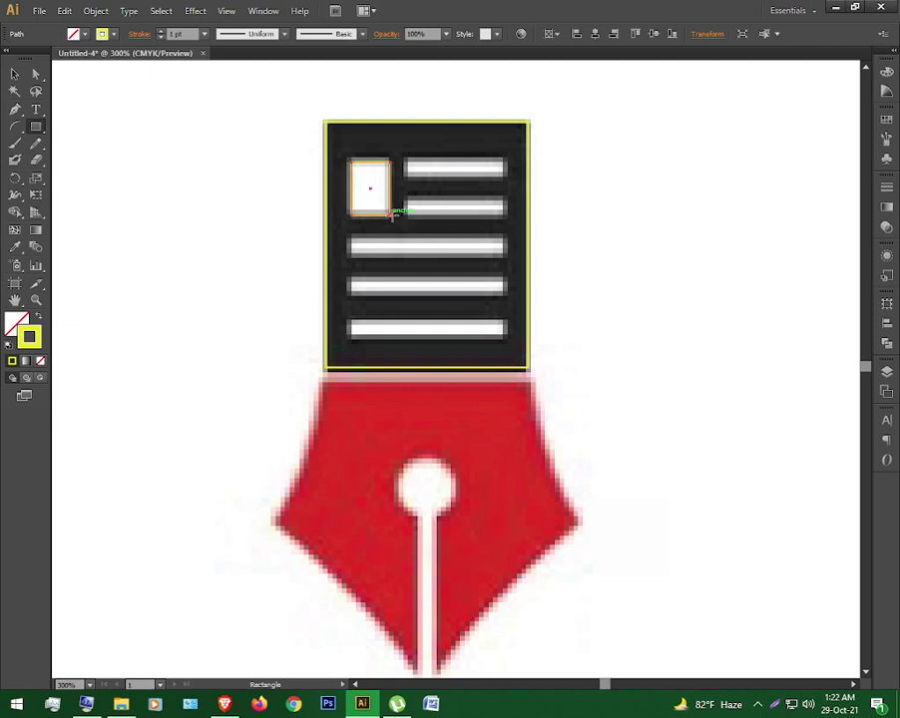
key("Up")
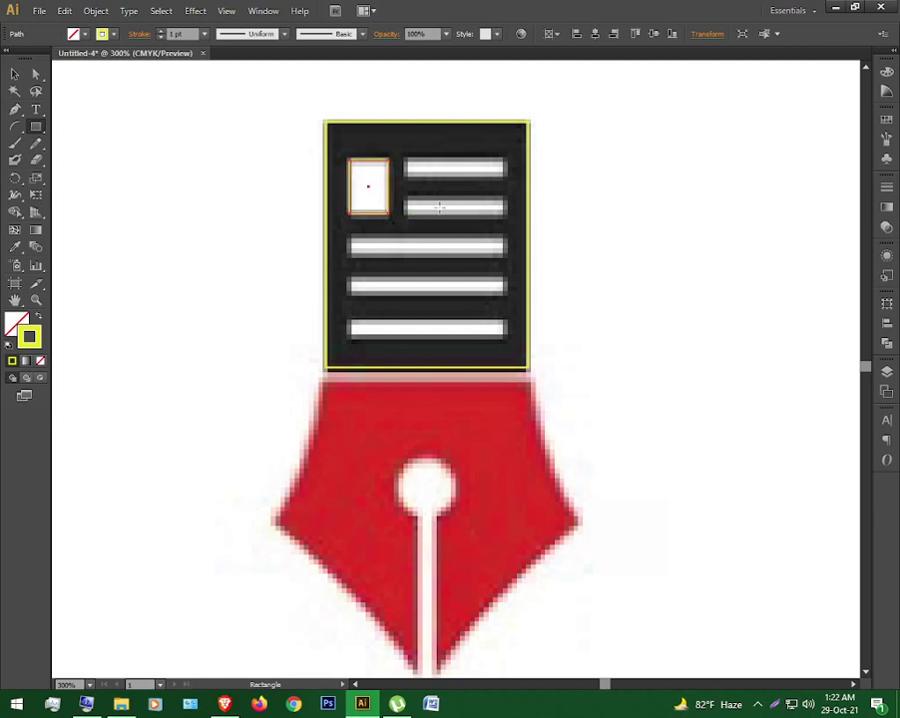
key("Right")
key("Left")
left_click_drag(408, 159, 506, 176)
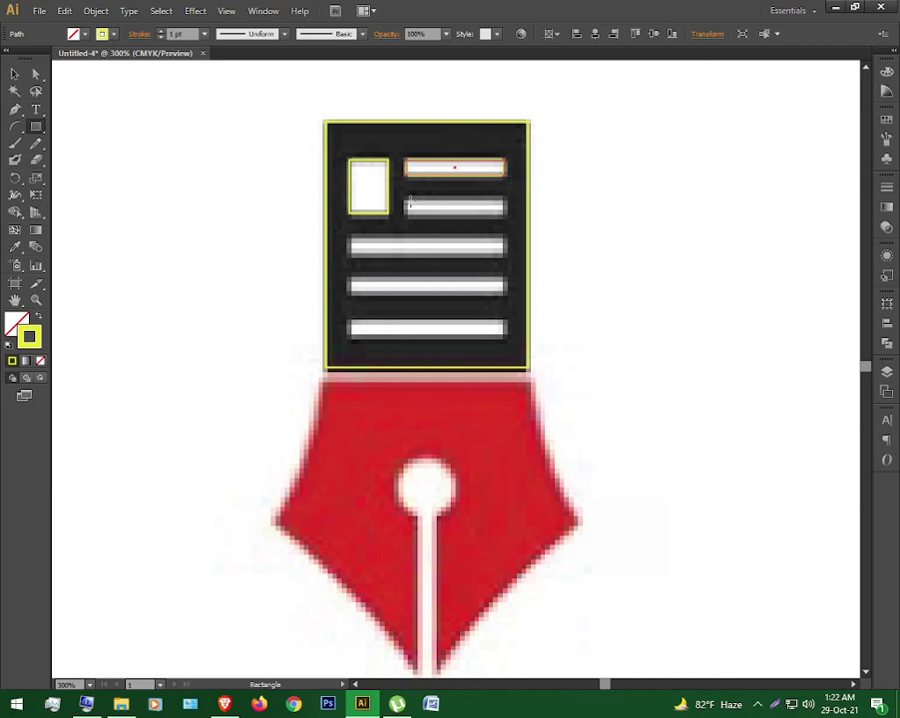
left_click_drag(409, 203, 505, 215)
key("ctrl+shift+a")
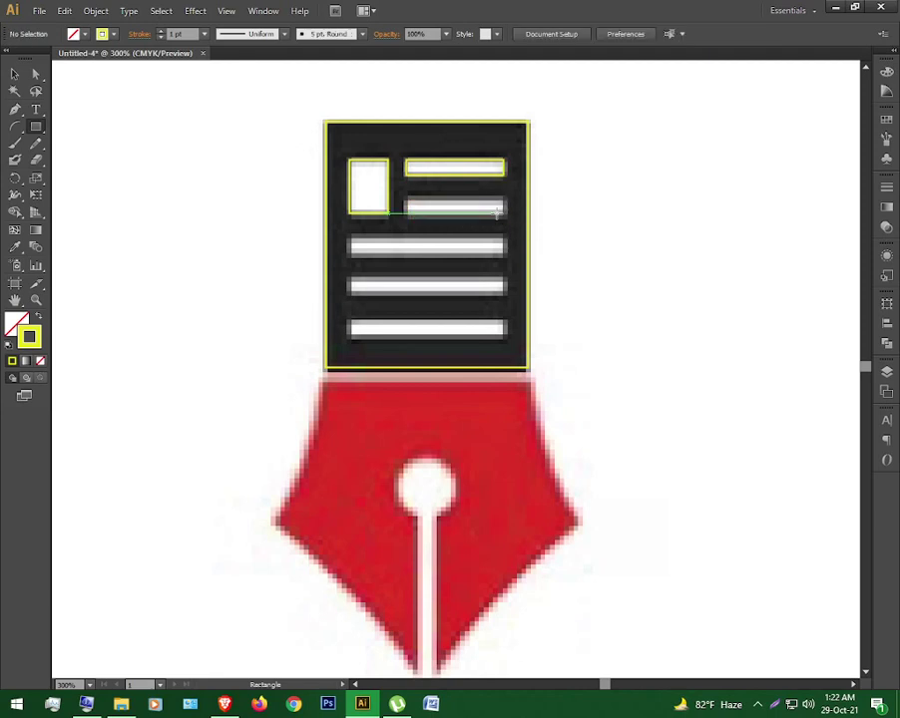
- Copy the bar outline down onto the second and third bars, stretching the third full width
left_click(14, 76)
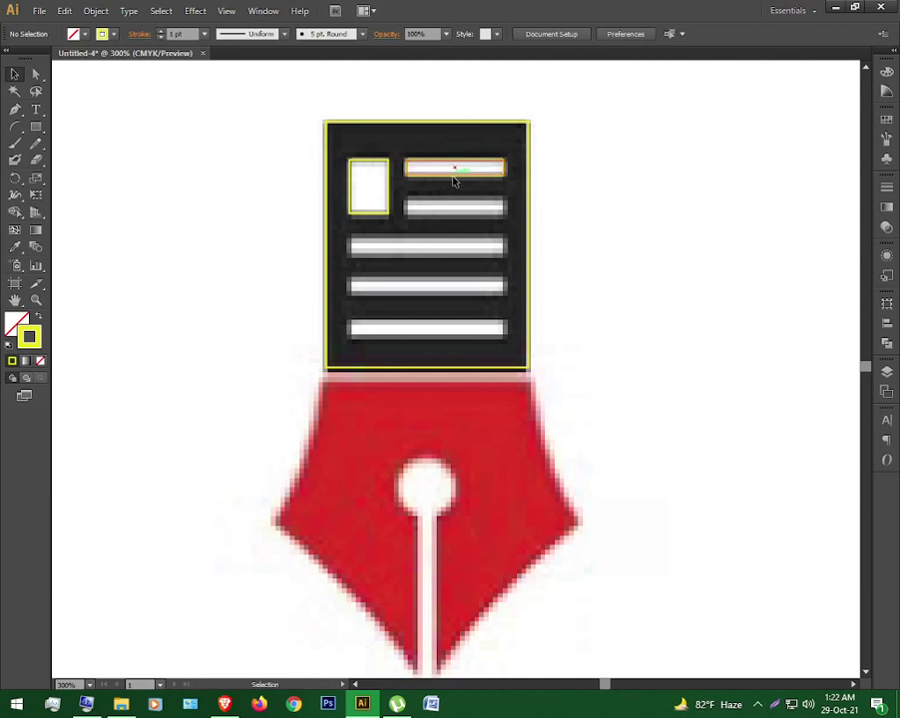
left_click_drag(454, 179, 455, 218)
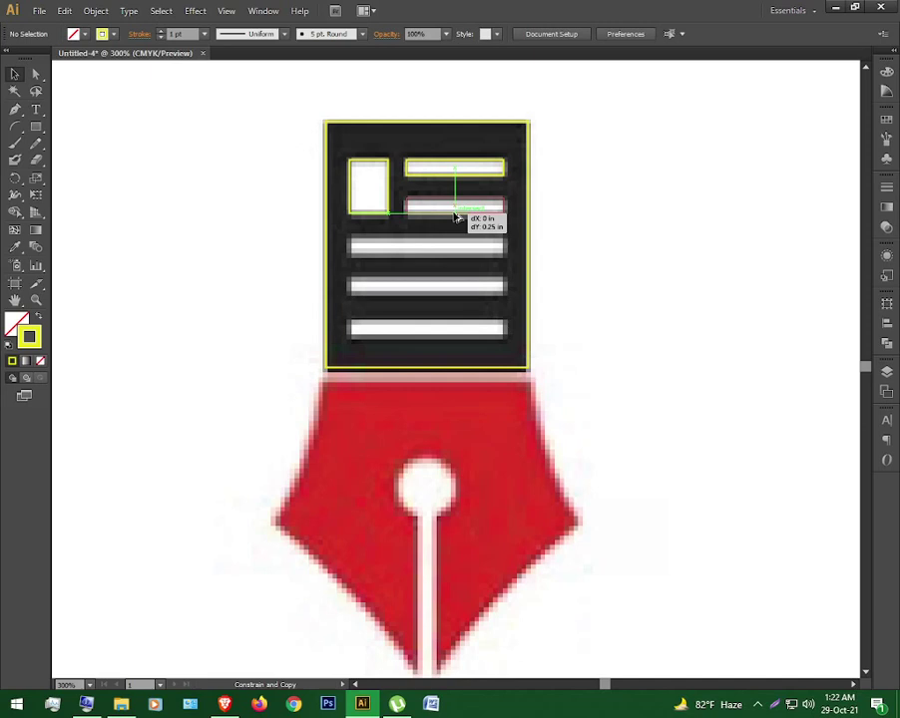
left_click_drag(456, 217, 456, 217)
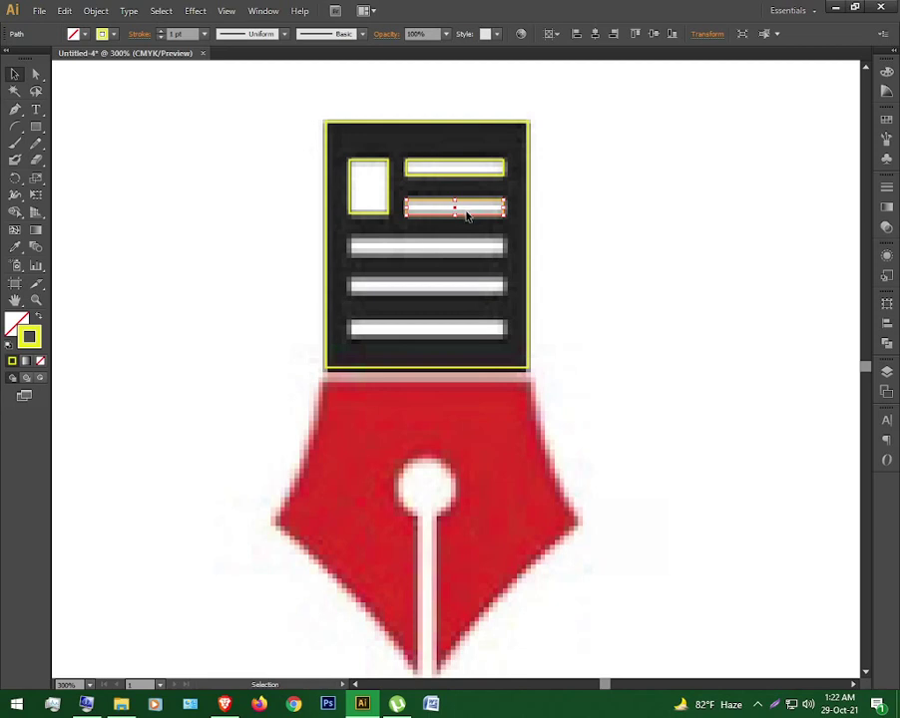
left_click(579, 242)
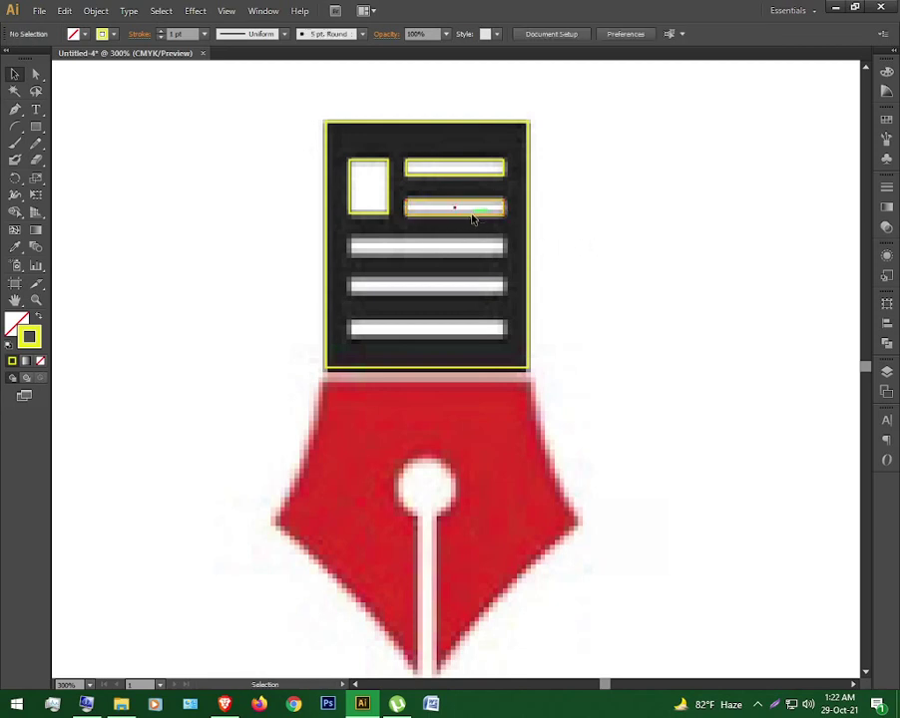
left_click_drag(473, 218, 470, 256)
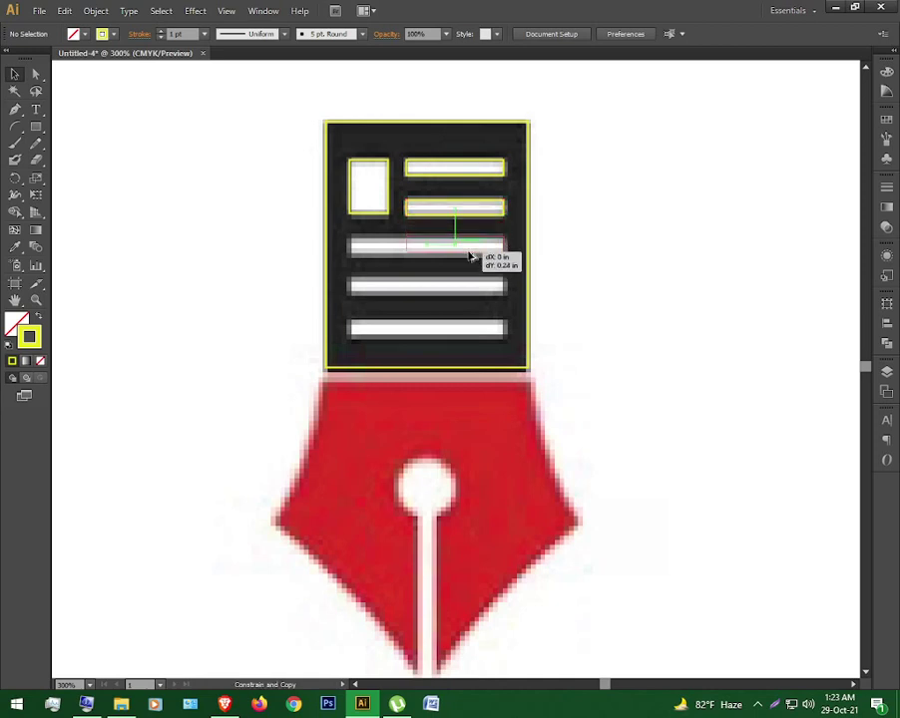
left_click_drag(470, 256, 468, 250)
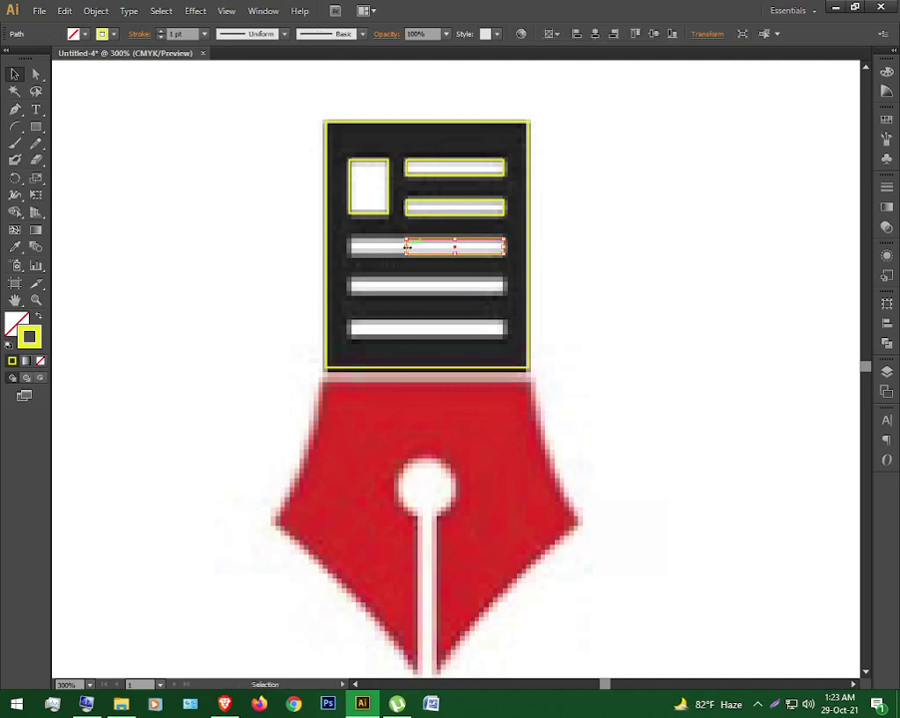
left_click_drag(407, 246, 353, 249)
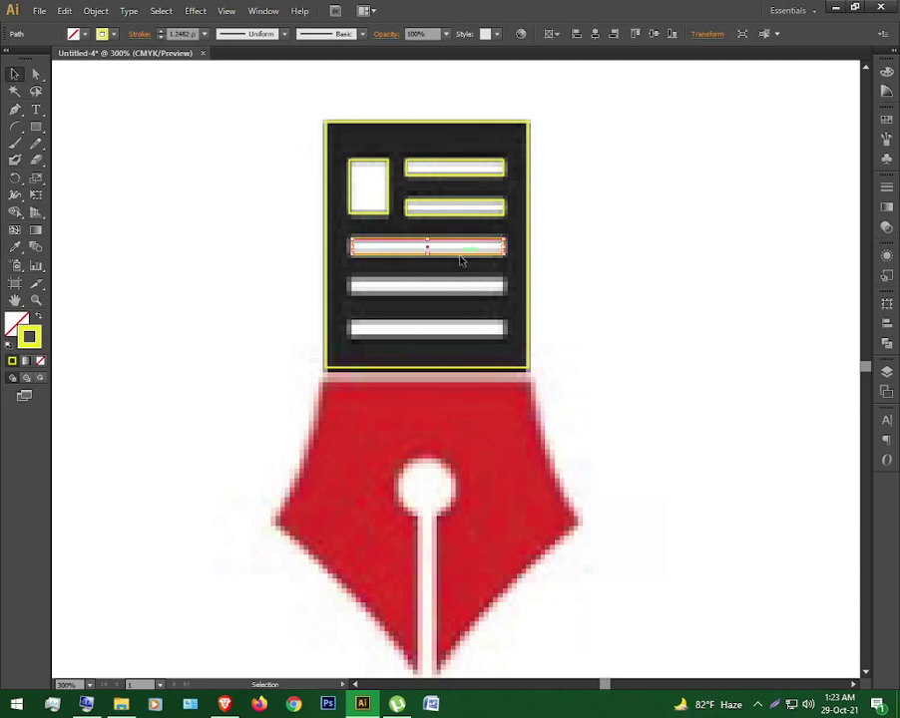
- Copy the full-width outline onto the fourth bar and repeat it for the fifth with Ctrl+D
left_click_drag(461, 260, 459, 294)
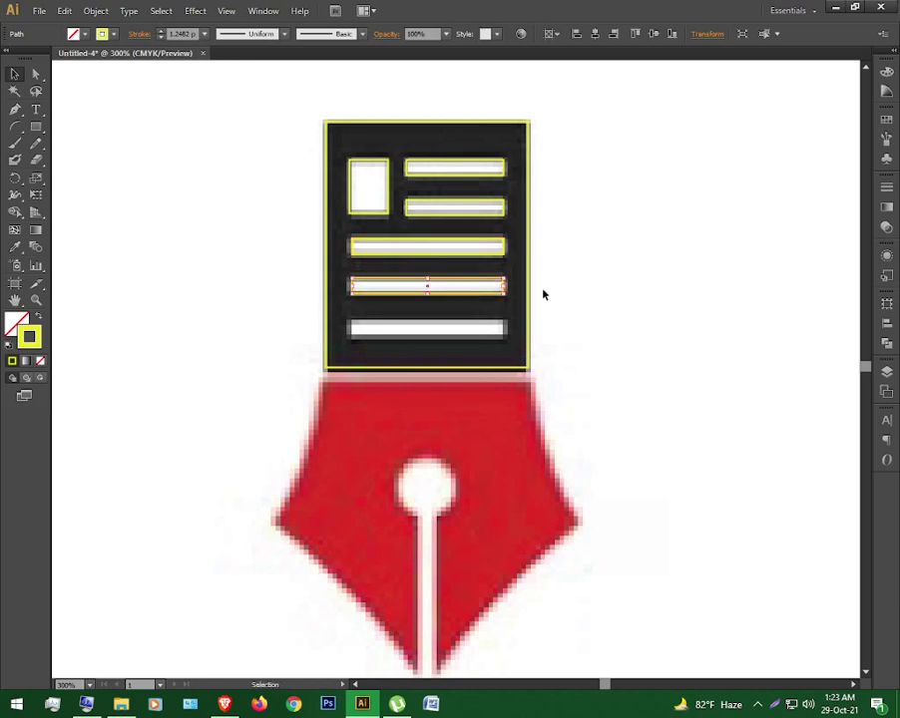
key("ctrl+g")
key("ctrl+d")
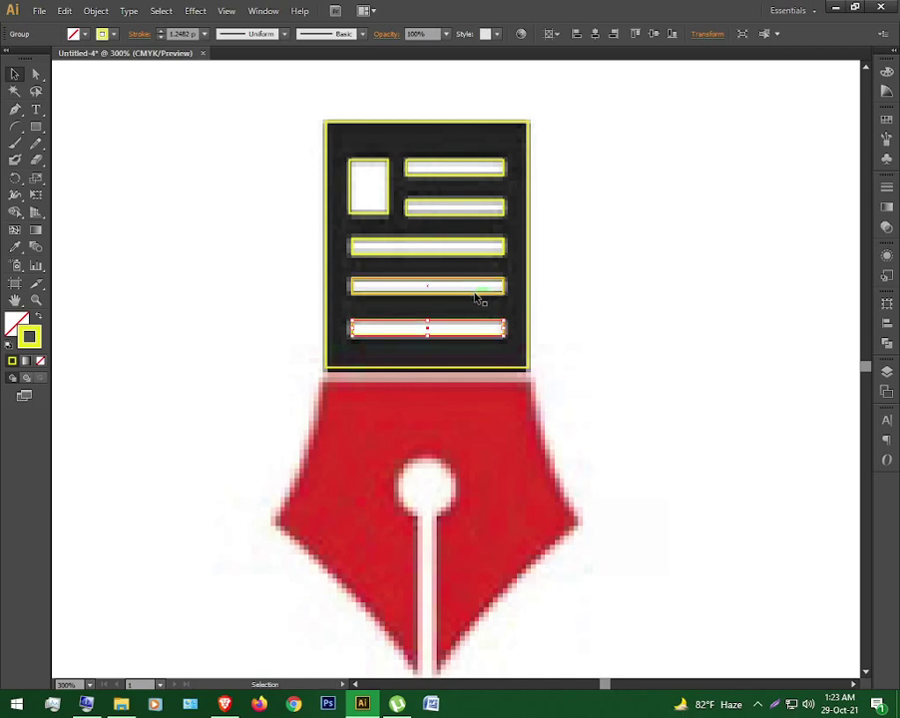
left_click(614, 322)
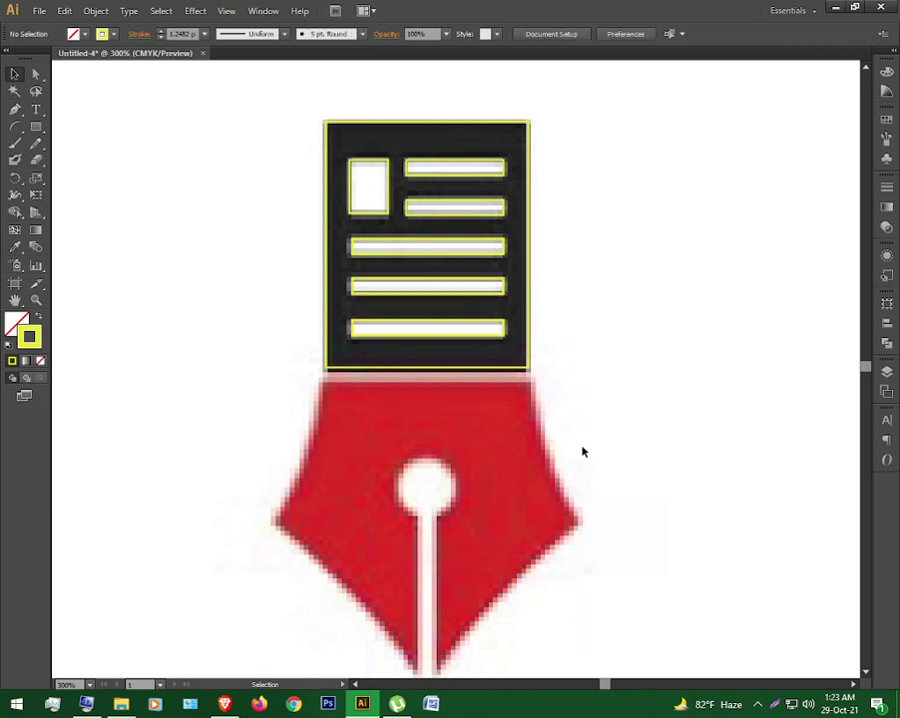
- Draw a rectangle over the red pen nib, ending just below its tip
scroll(545, 448, "down", 1)
scroll(546, 444, "down", 1)
scroll(550, 441, "down", 1)
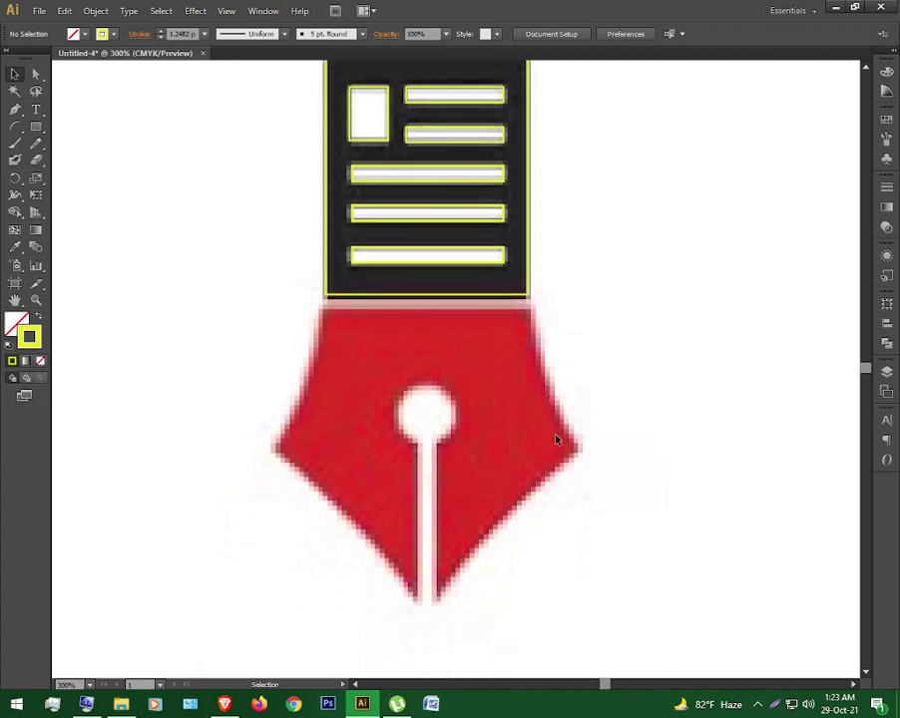
scroll(557, 439, "down", 1)
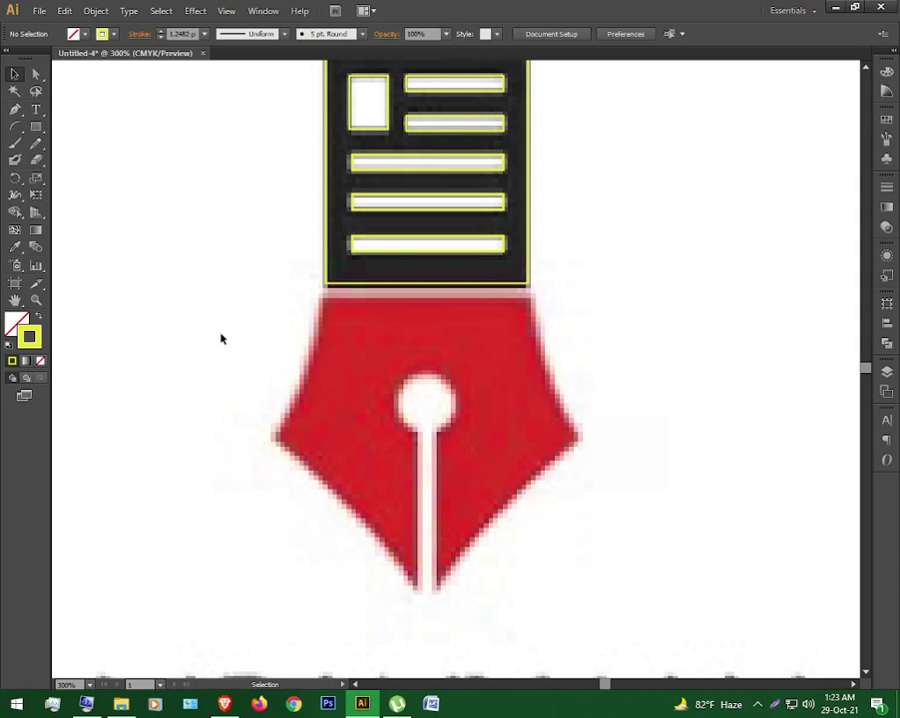
left_click(35, 127)
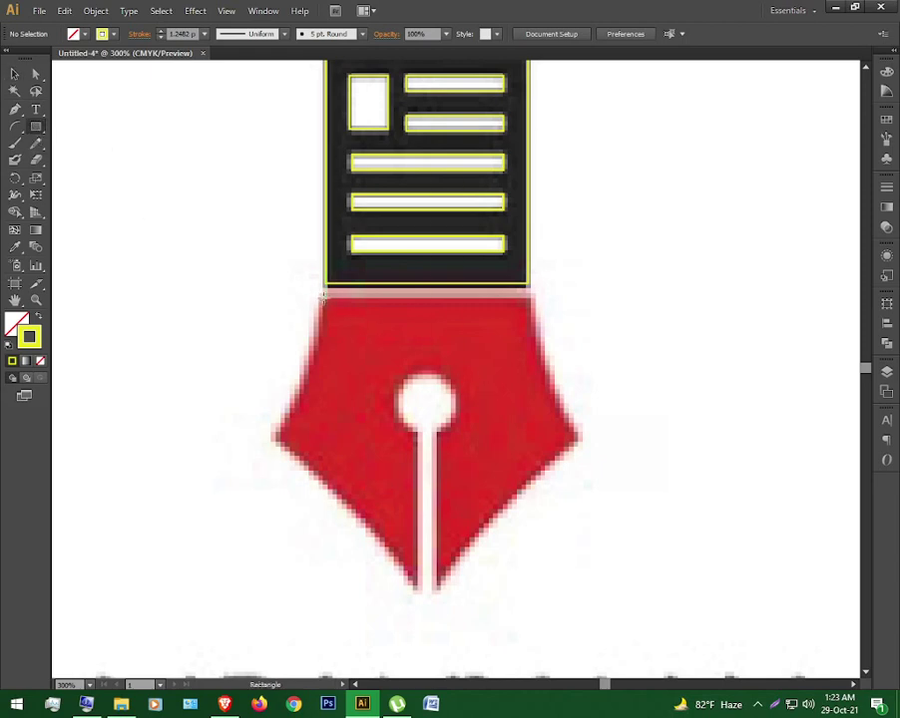
left_click_drag(324, 296, 578, 562)
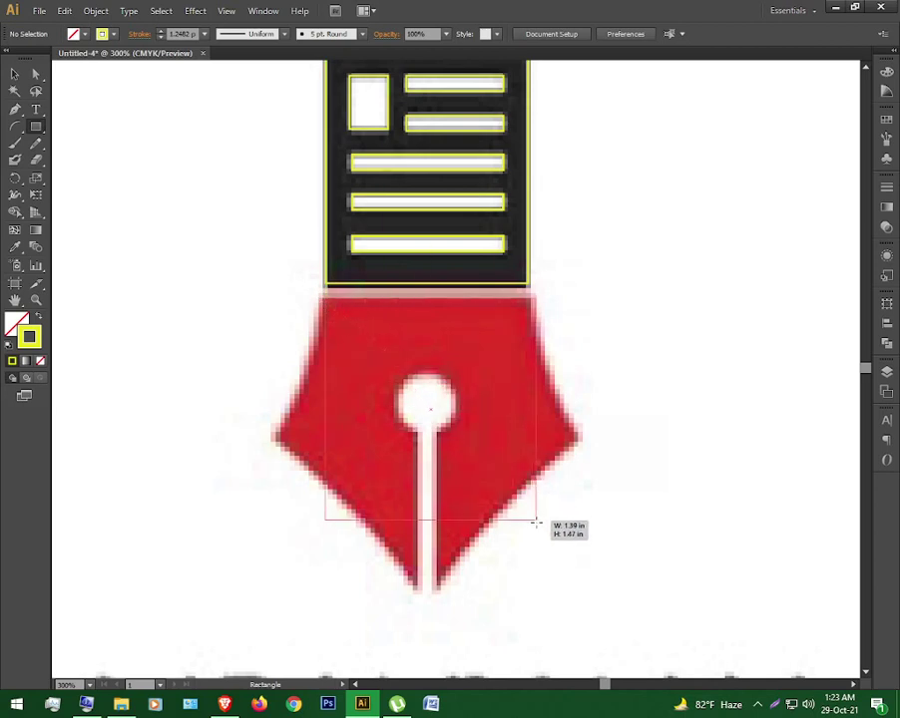
left_click_drag(577, 562, 615, 598)
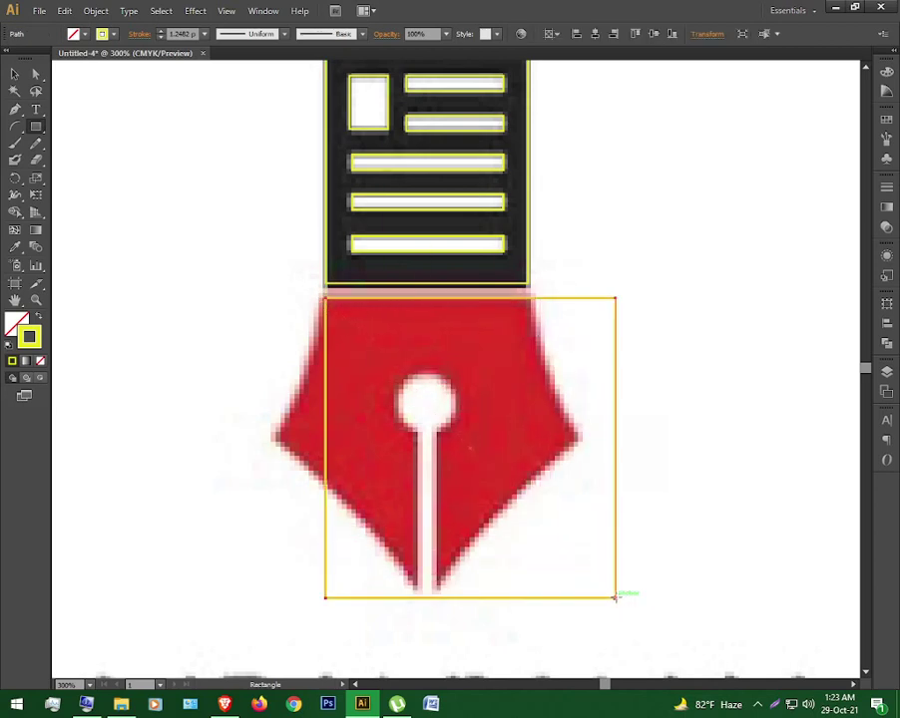
key("Left")
key("Left")
key("Left")
key("Left")
key("Left")
key("Left")
key("Left")
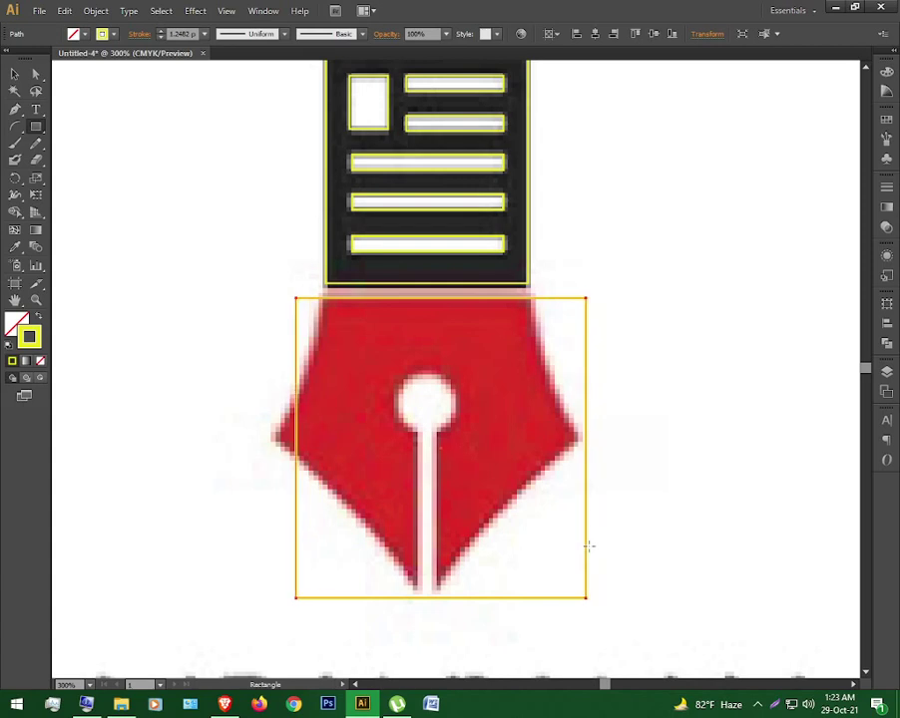
key("Left")
key("Left")
key("Left")
key("Left")
key("Left")
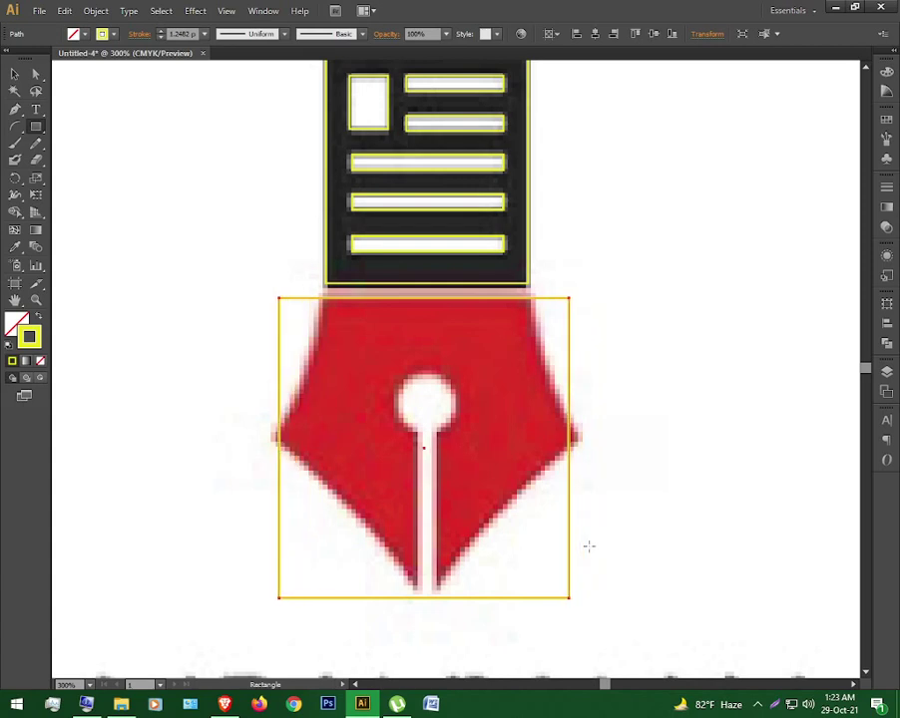
- Resize the nib rectangle to enclose the nib's full width and height
key("v")
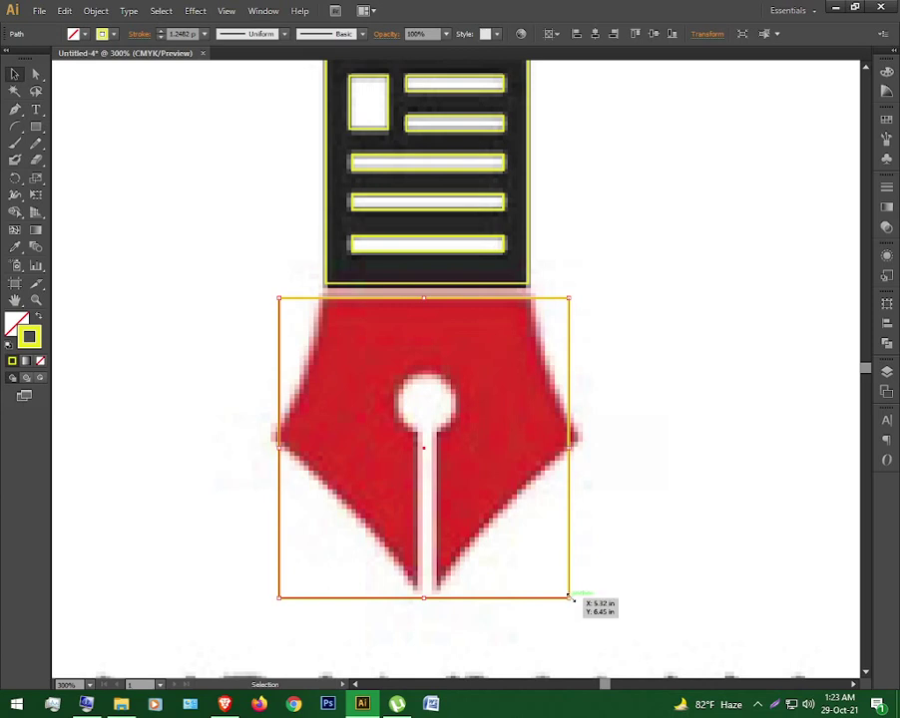
left_click_drag(570, 598, 579, 601)
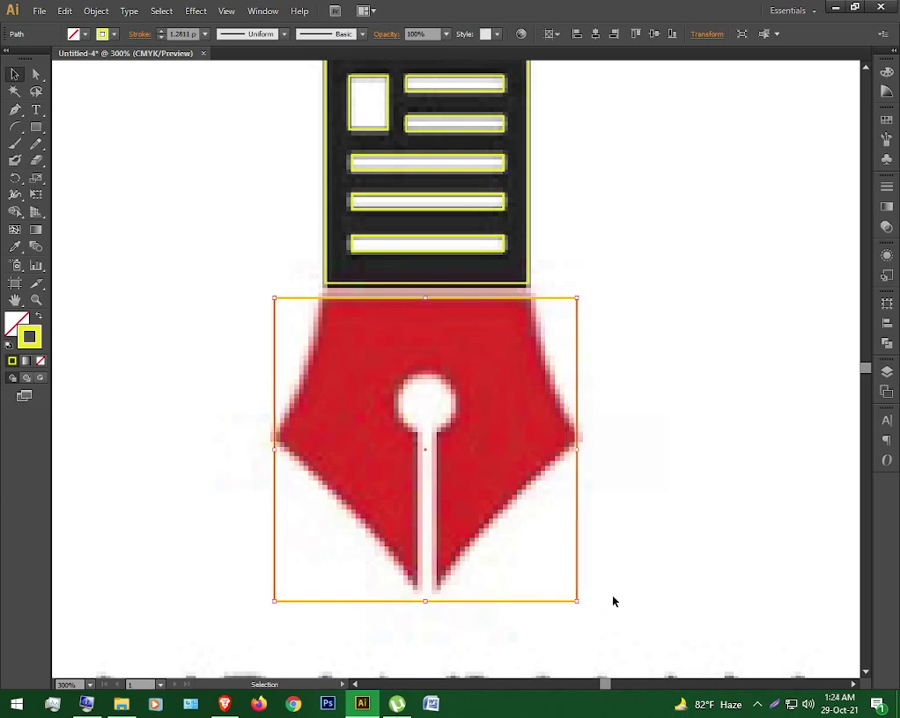
left_click_drag(576, 602, 581, 610)
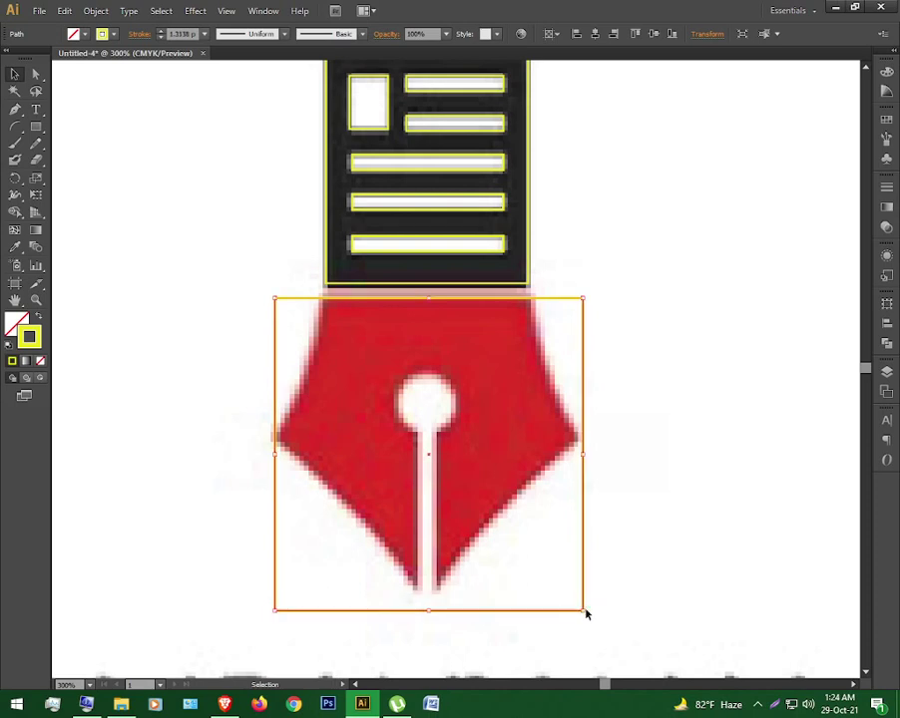
key("Left")
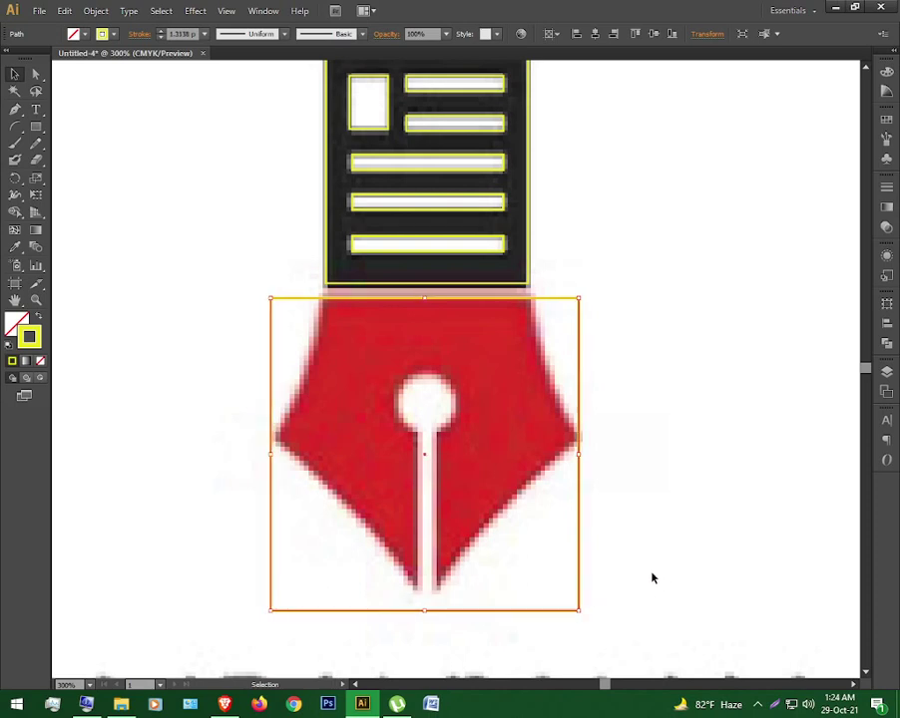
left_click(652, 577)
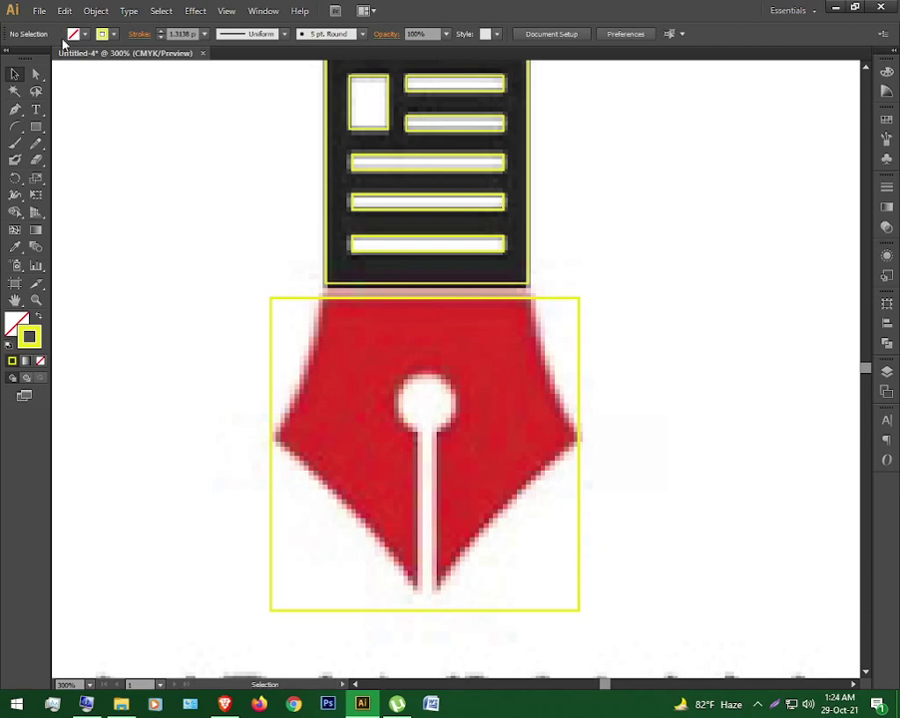
- Draw a tall ellipse right of the nib with a 0.75 pt outline
left_click(36, 127)
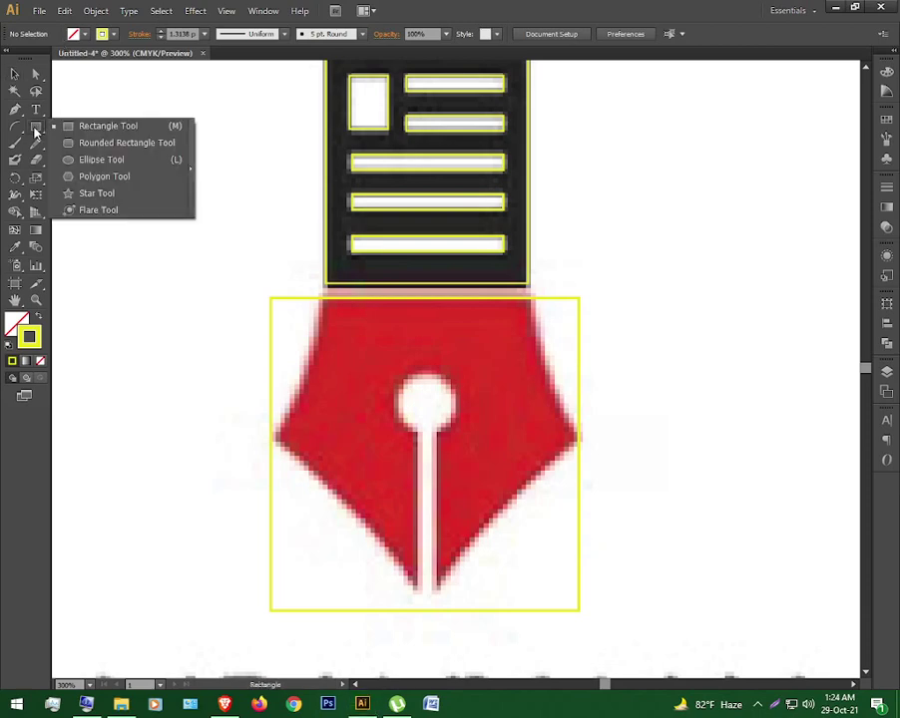
left_click(124, 162)
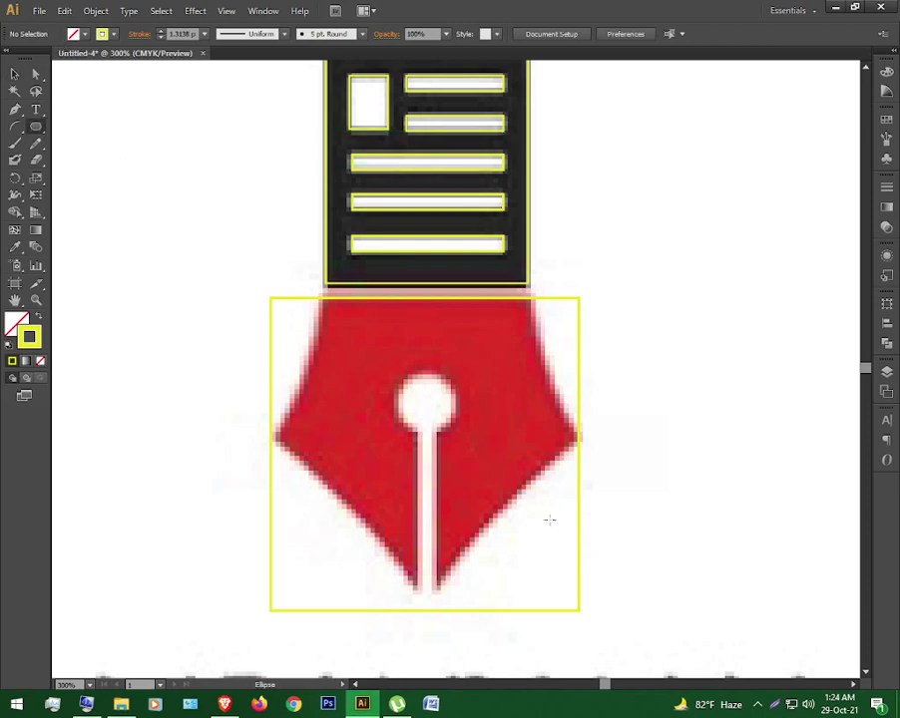
left_click_drag(562, 259, 803, 567)
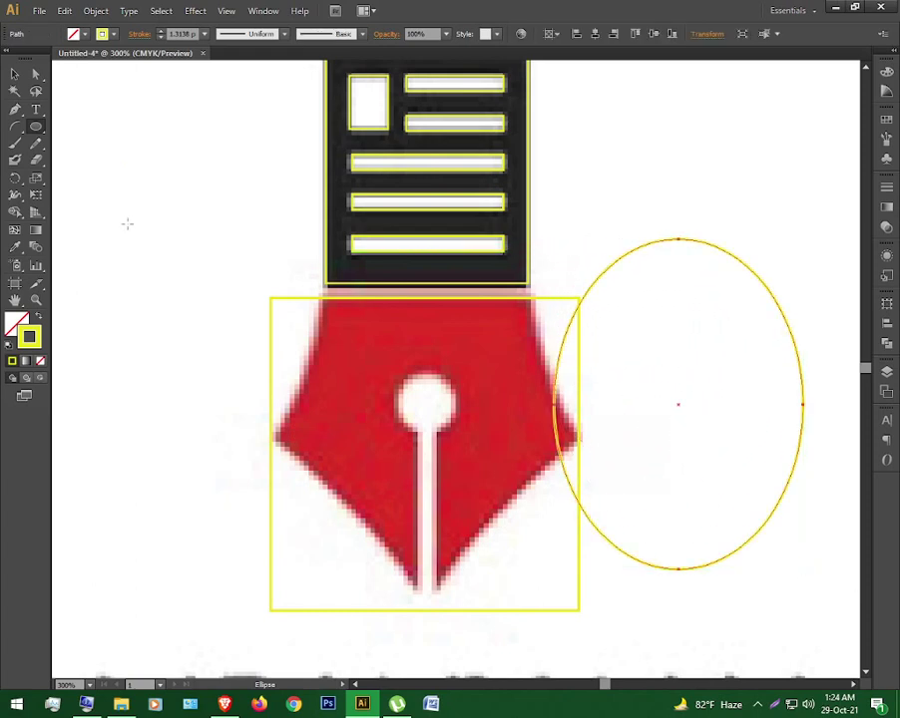
left_click(17, 74)
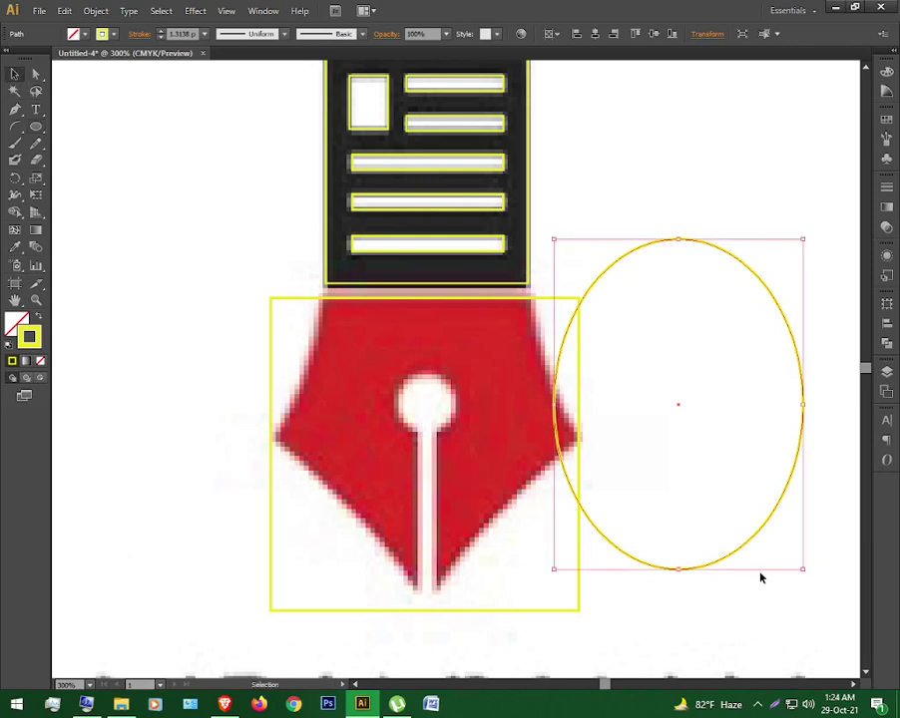
left_click(204, 33)
left_click(223, 79)
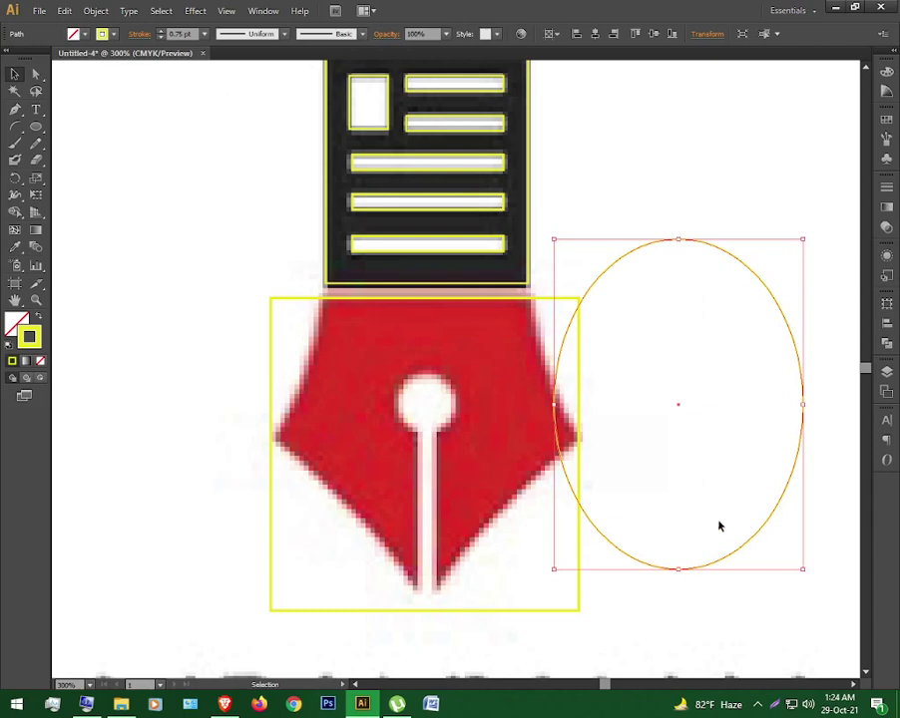
- Tilt the ellipse to follow the nib's slanted right side and nudge it left
mouse_move(807, 572)
left_mouse_down()
mouse_move(731, 565)
mouse_move(721, 494)
left_mouse_up()
left_click_drag(834, 484, 822, 469)
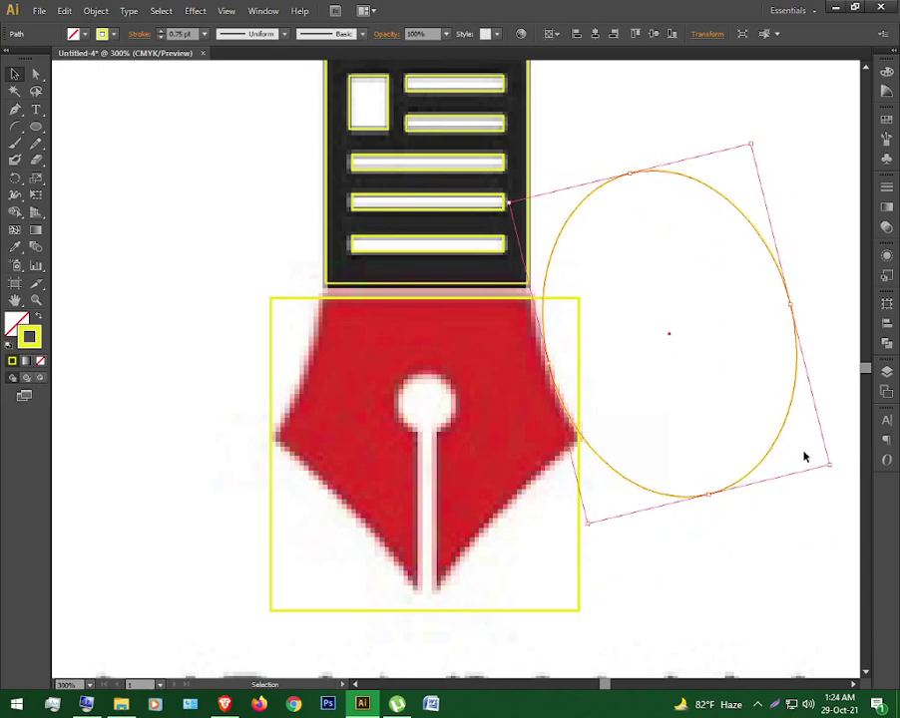
mouse_move(836, 465)
left_mouse_down()
mouse_move(840, 510)
mouse_move(844, 451)
left_mouse_up()
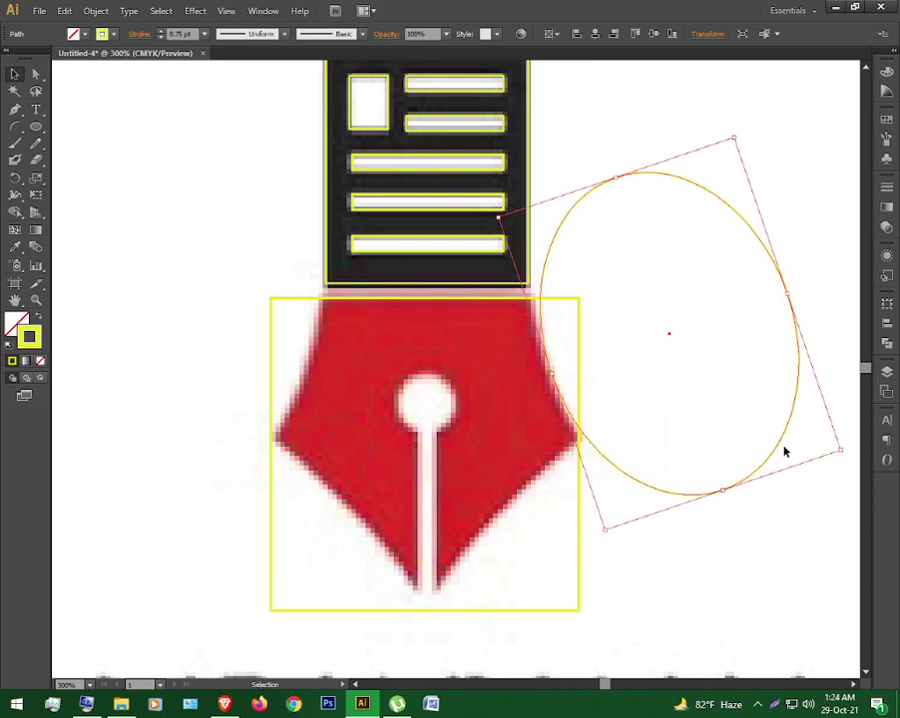
key("Left")
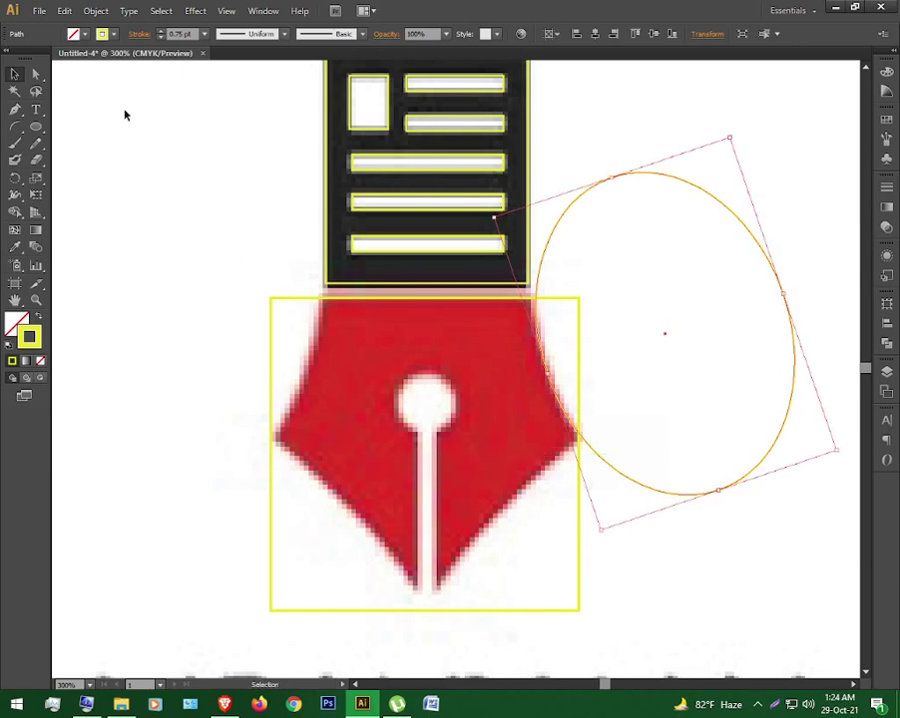
right_click(648, 296)
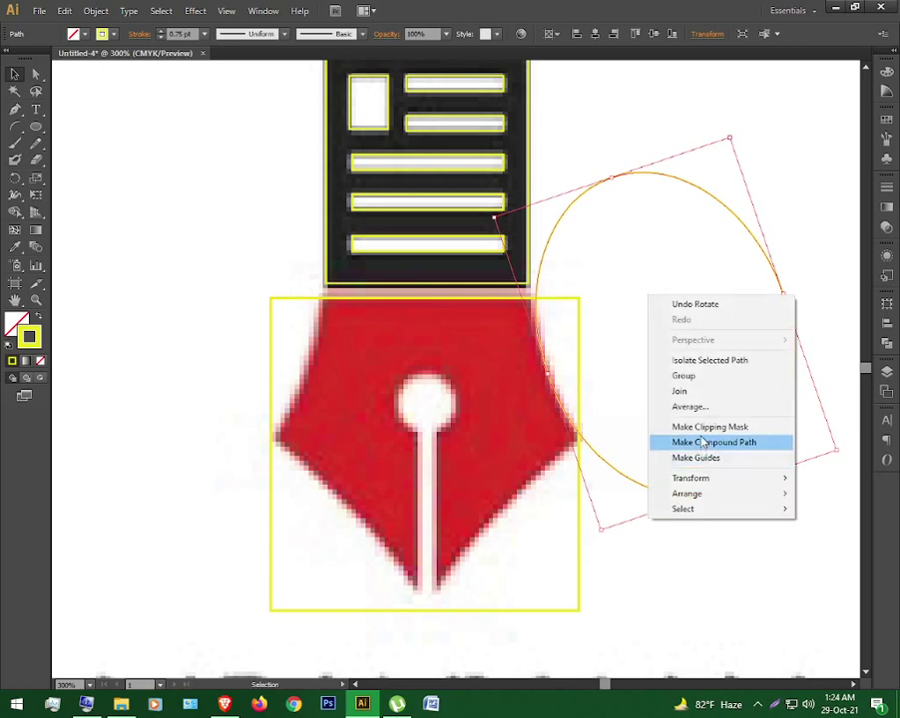
left_click(612, 395)
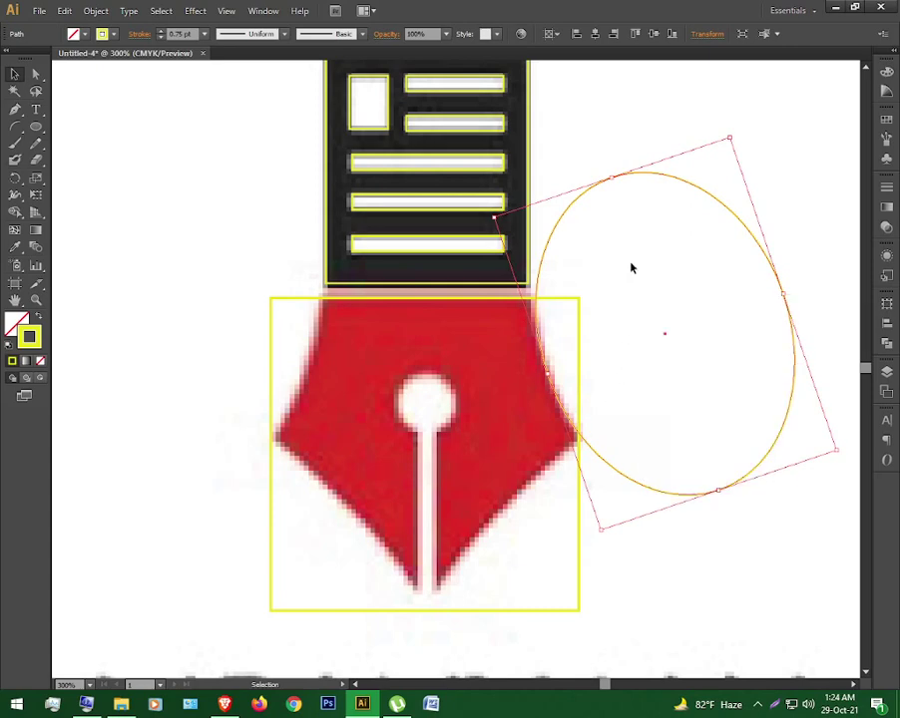
left_click(638, 300)
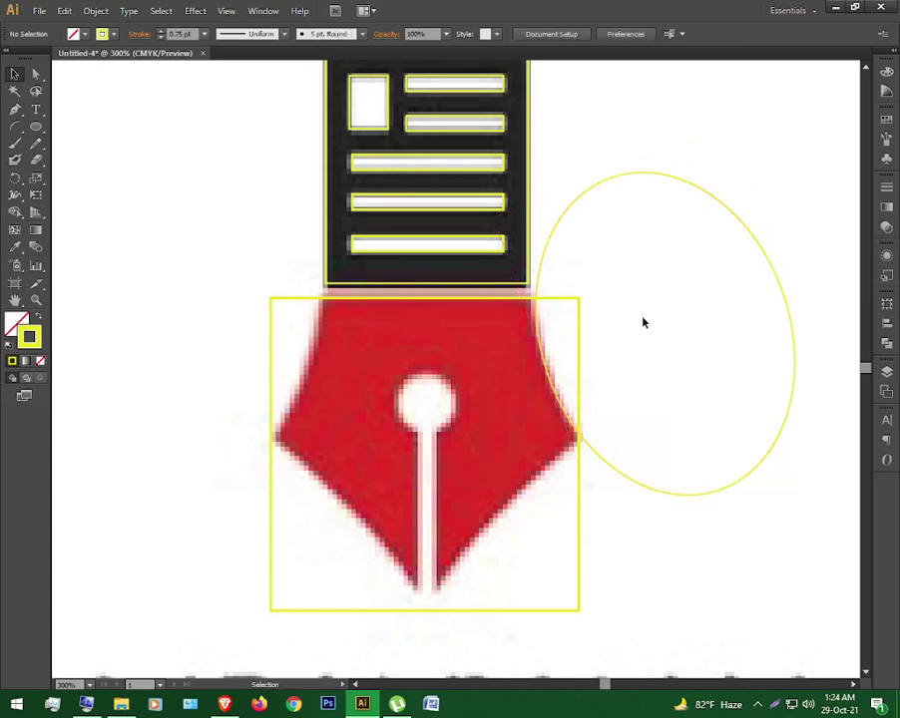
left_click(668, 493)
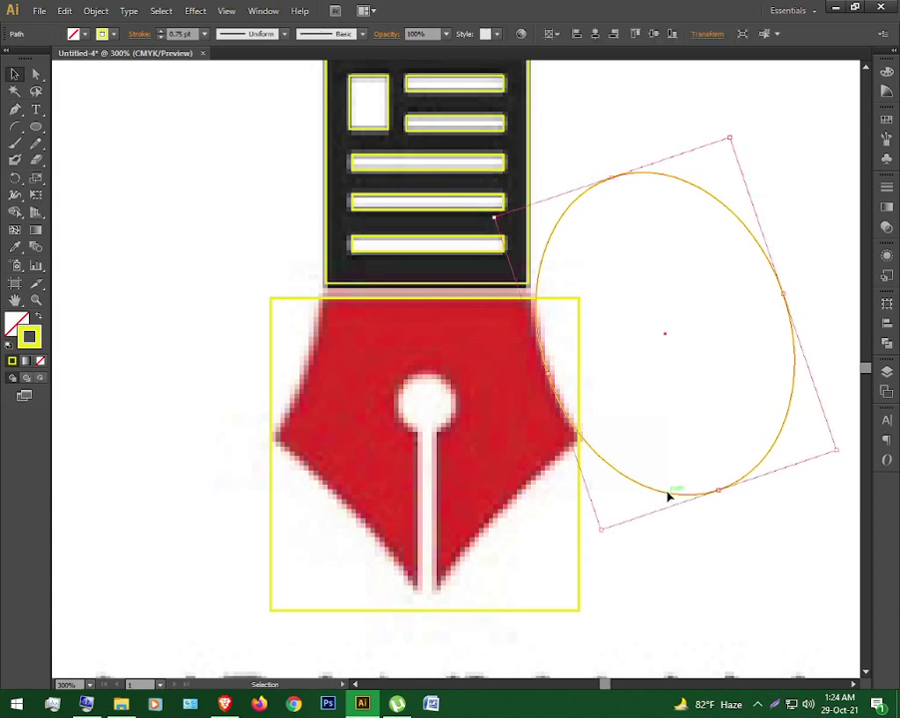
- Copy the ellipse and paste an identical copy in front of it
left_click(64, 10)
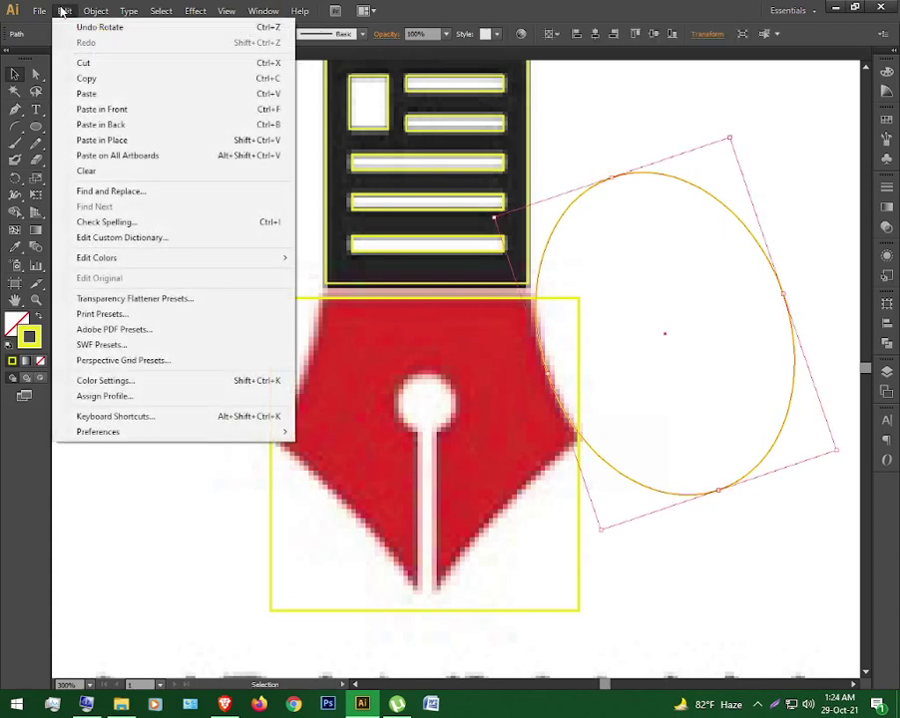
left_click(102, 79)
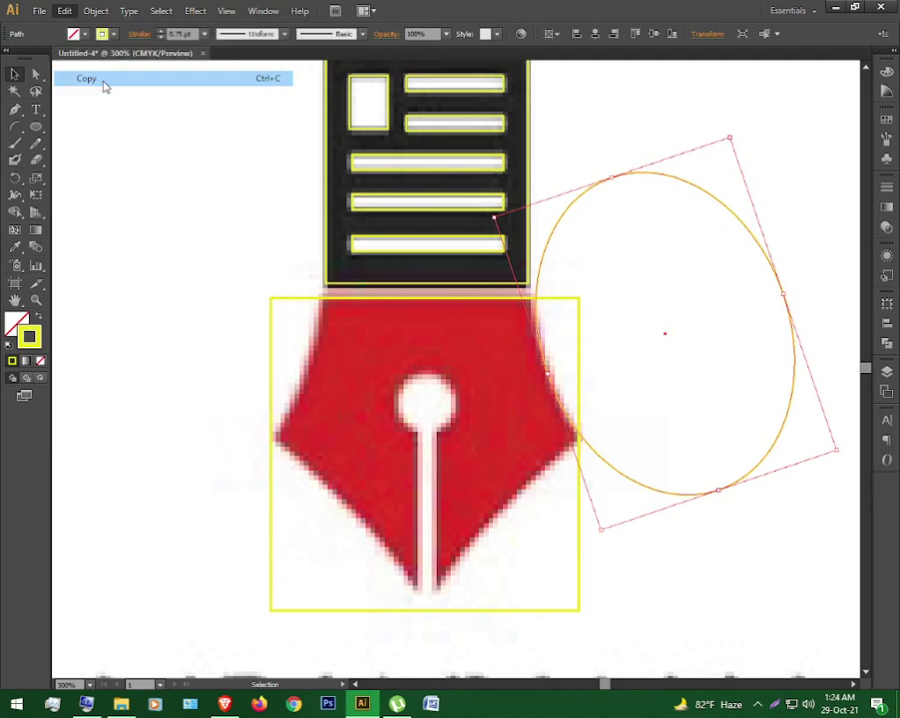
left_click(63, 10)
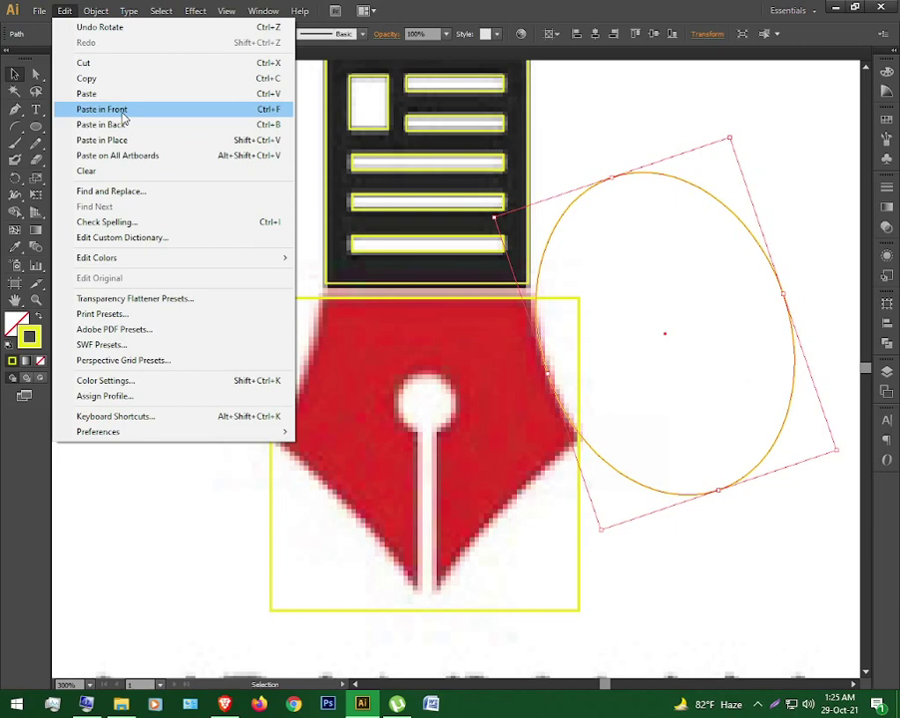
left_click(124, 118)
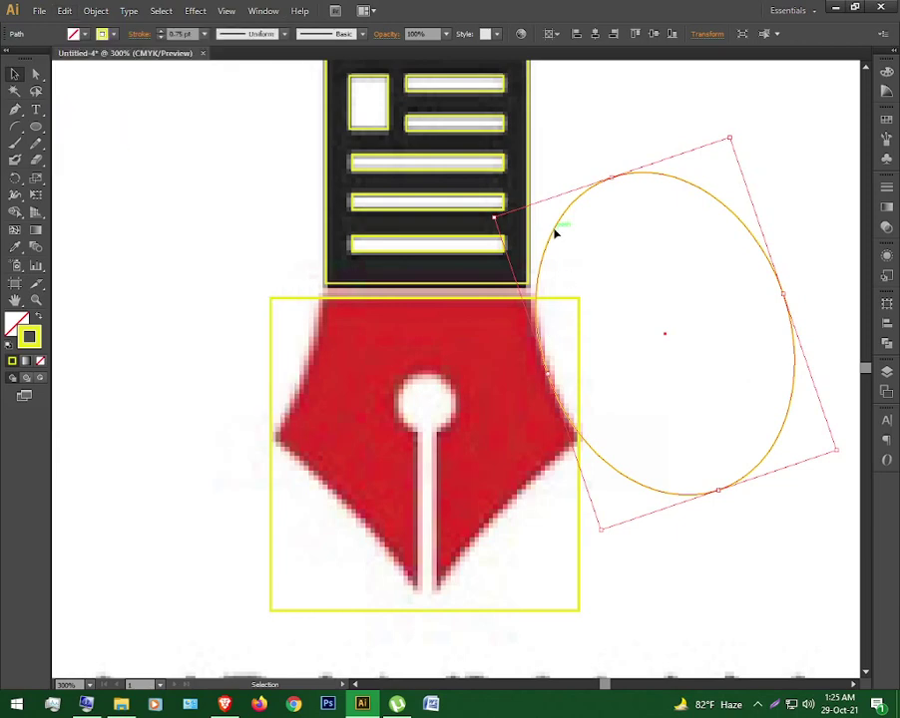
left_click(96, 11)
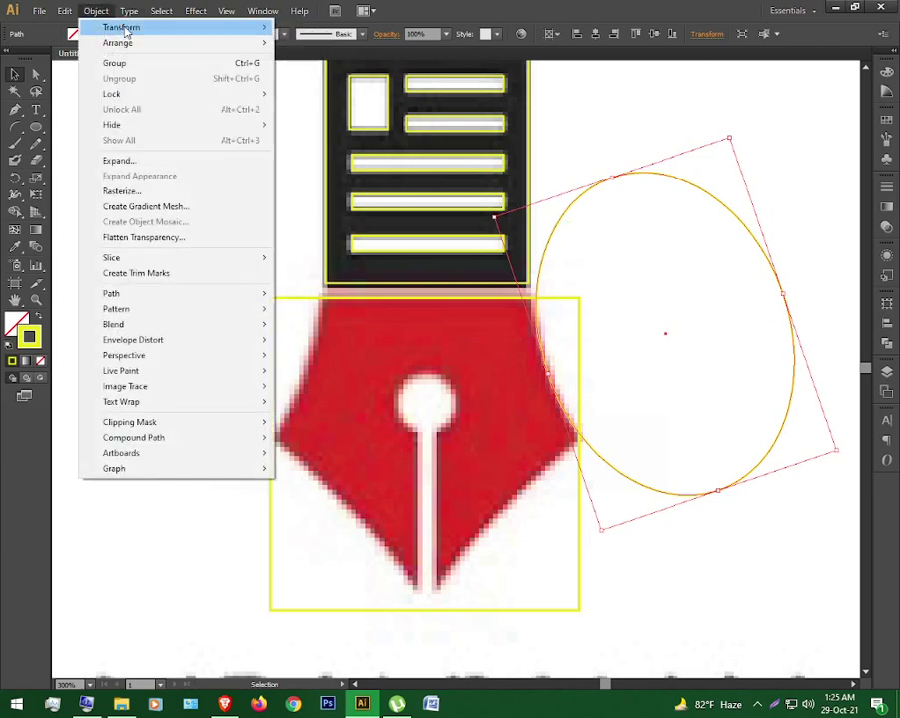
mouse_move(121, 27)
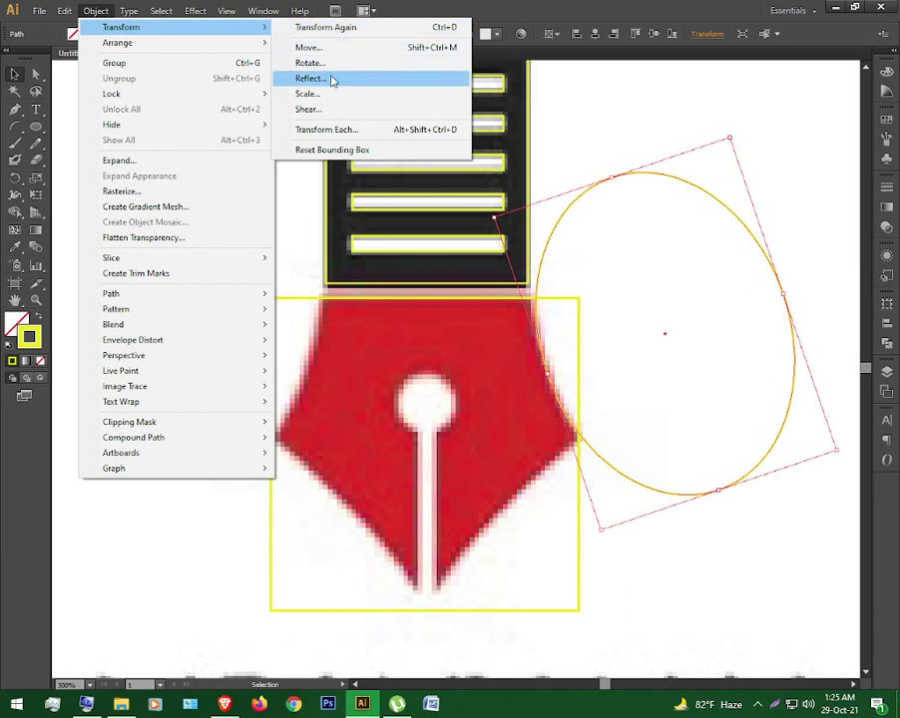
- Reflect the pasted ellipse copy across the vertical axis
left_click(333, 79)
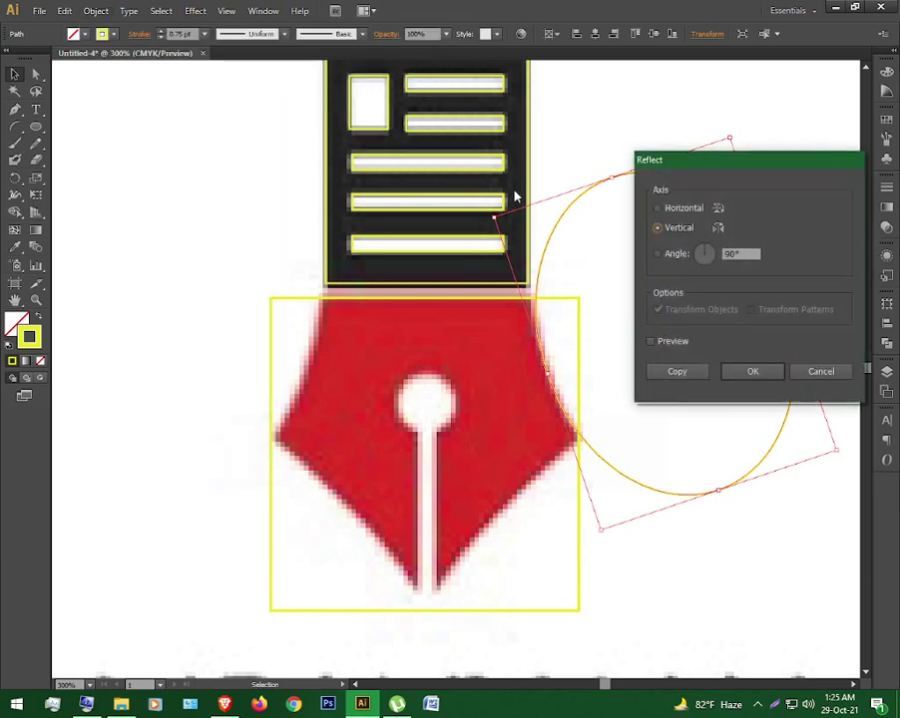
left_click(654, 344)
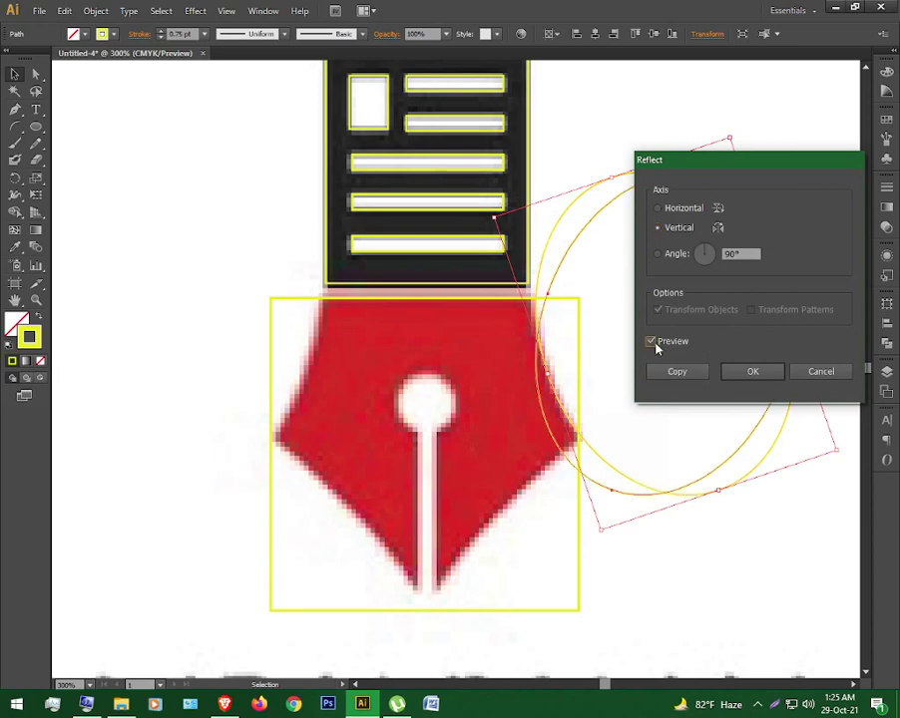
left_click(756, 373)
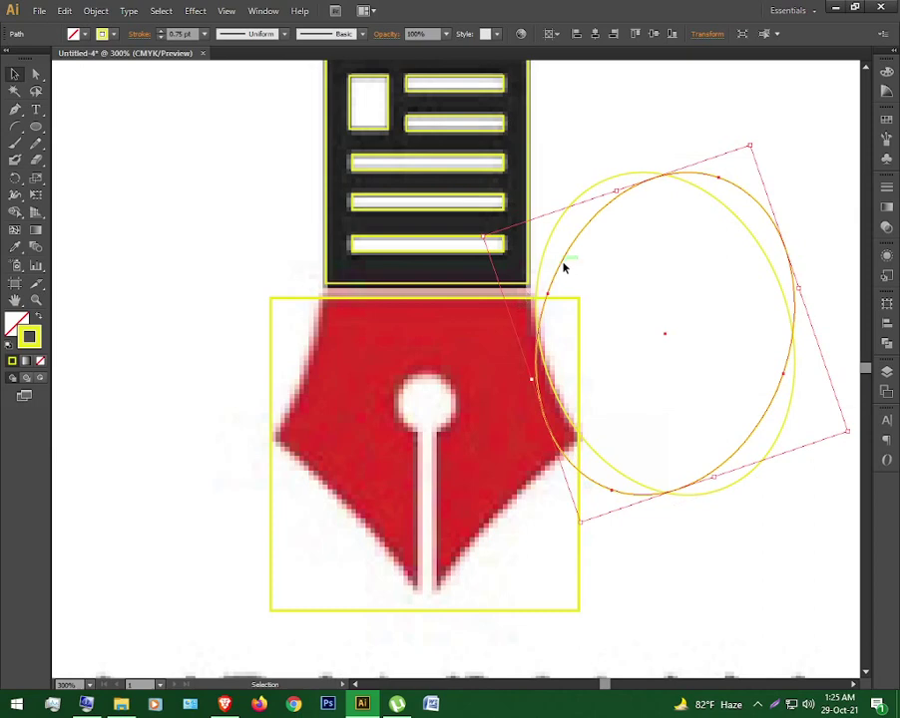
left_click_drag(564, 268, 563, 269)
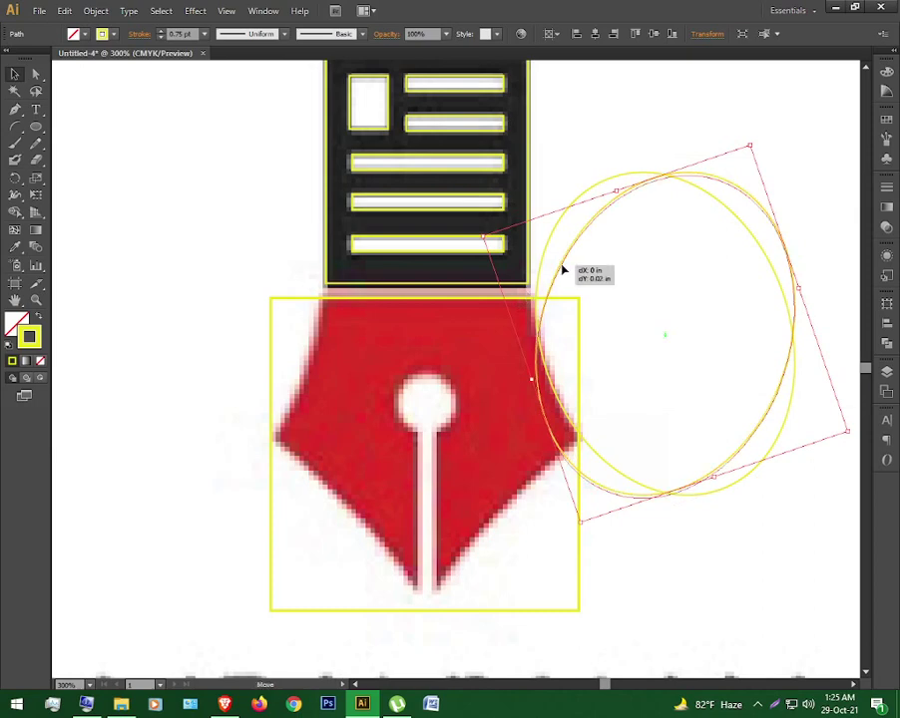
- Move the mirrored ellipse left so it hugs the nib's left side
key("a")
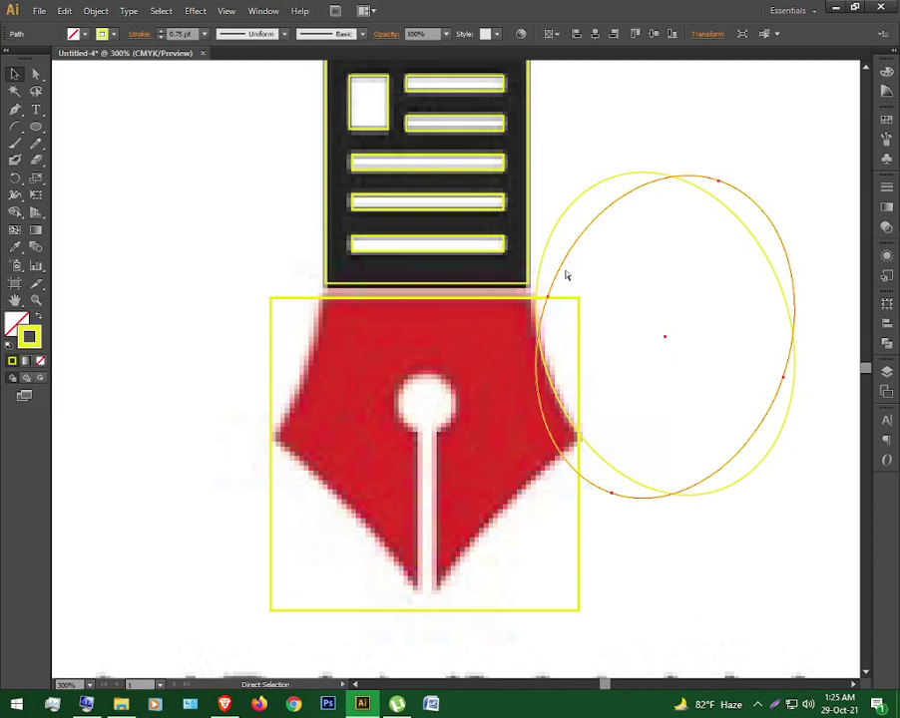
key("v")
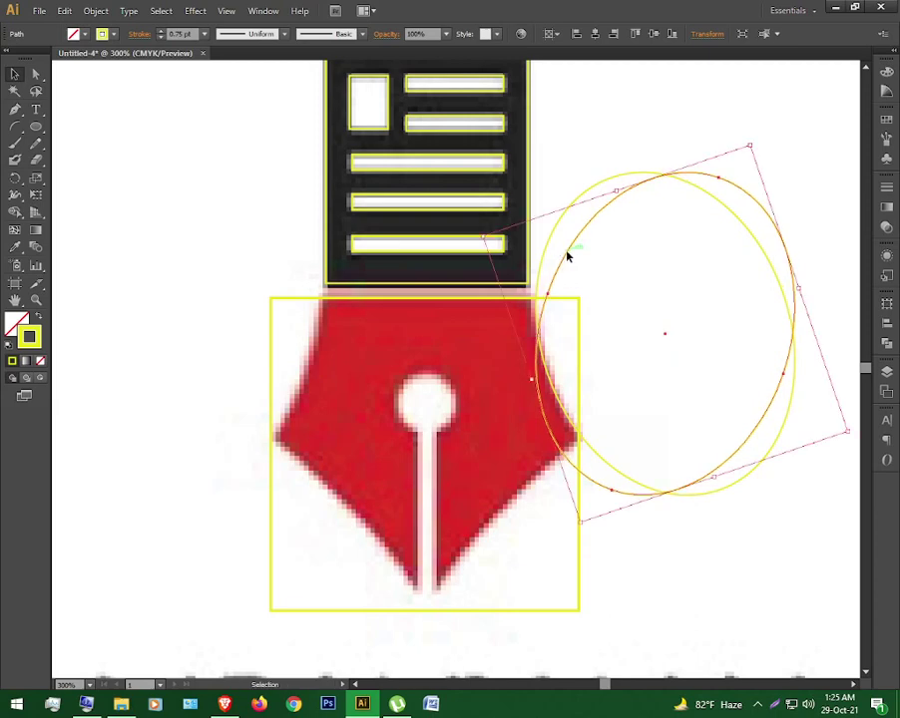
mouse_move(567, 258)
left_mouse_down()
mouse_move(91, 240)
mouse_move(97, 234)
left_mouse_up()
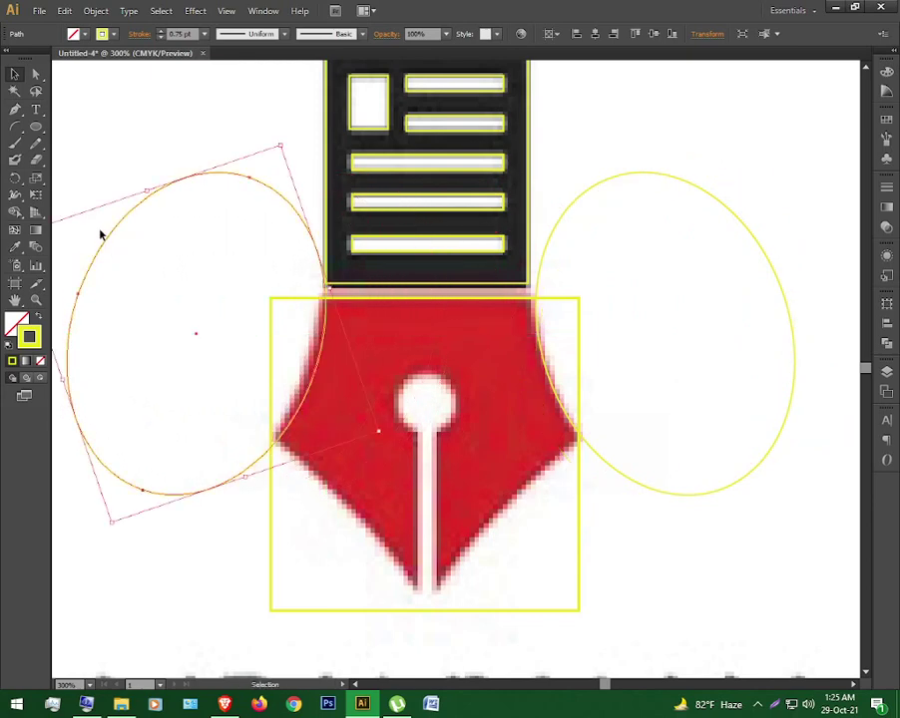
key("Left")
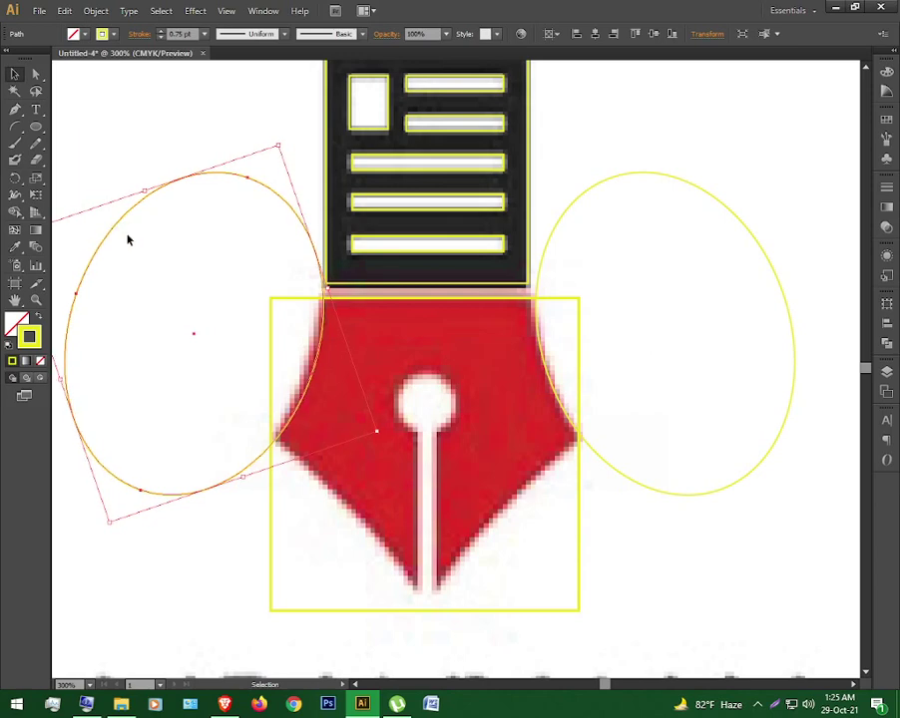
key("Left")
left_click(659, 492)
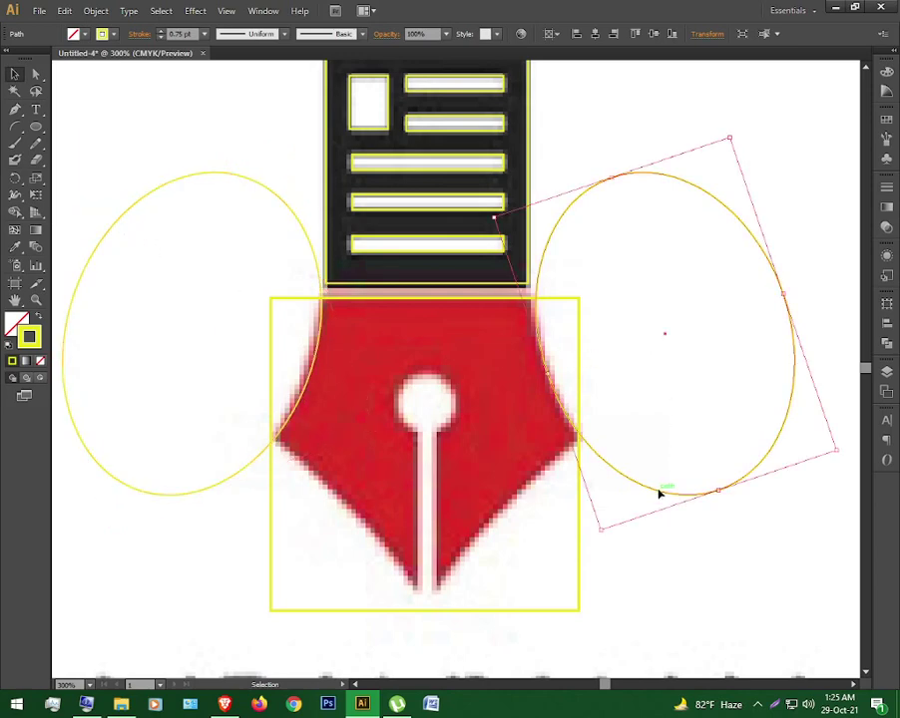
left_click(687, 547)
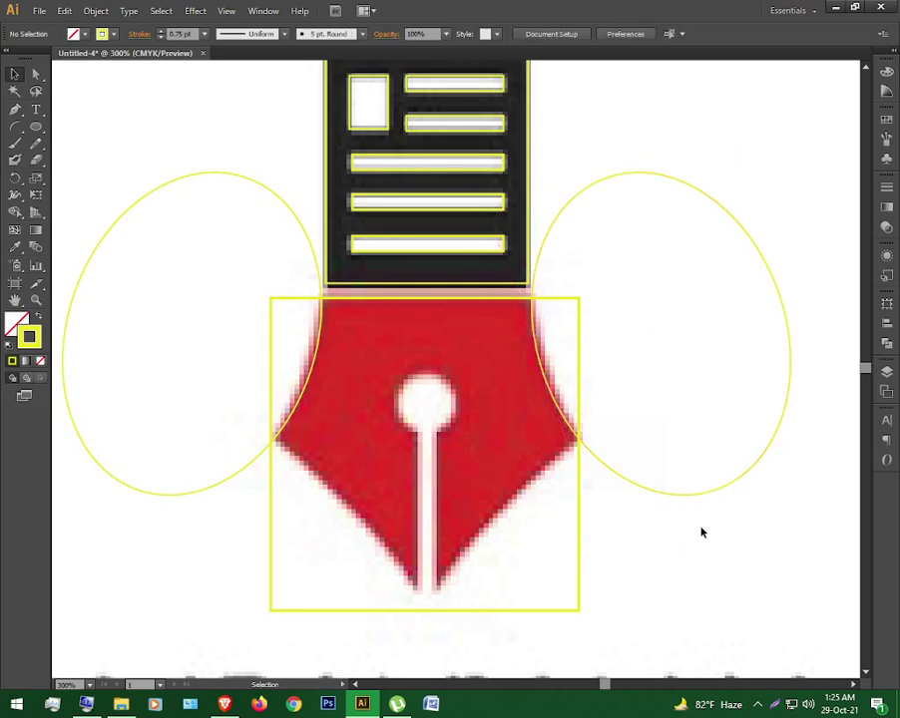
- Draw a tall ellipse, tilt it about 38° and place it against the nib's right edge
scroll(686, 521, "down", 1)
scroll(673, 514, "down", 1)
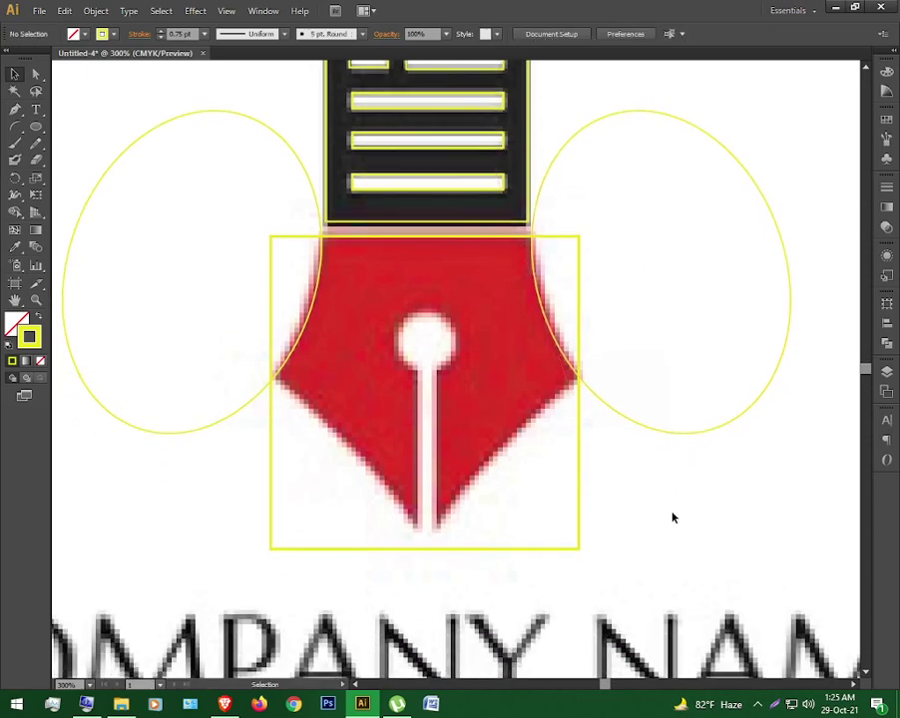
scroll(668, 515, "down", 1)
scroll(662, 510, "down", 1)
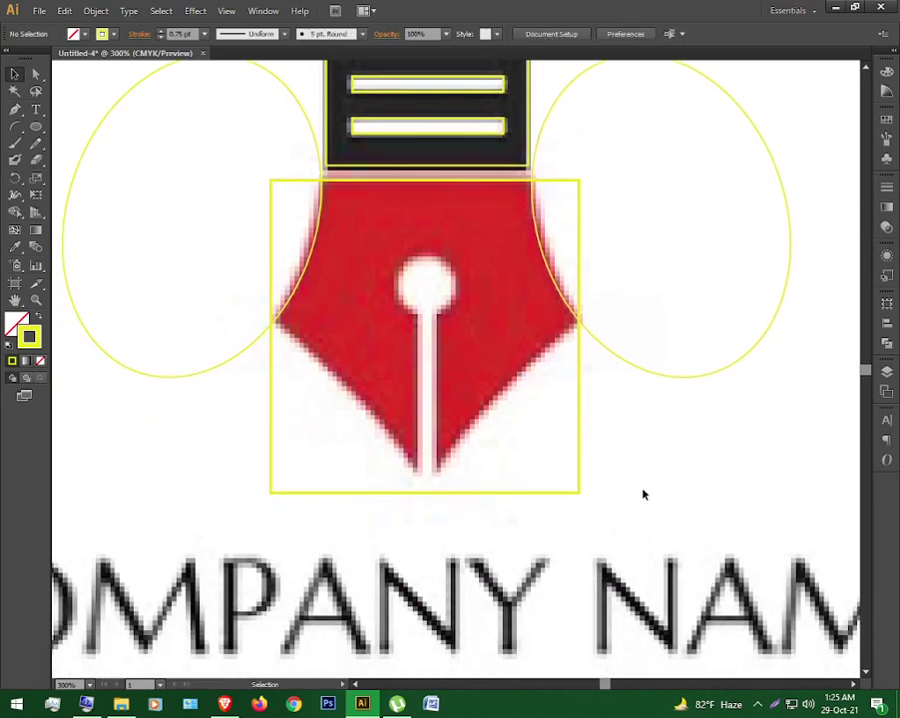
left_click(36, 126)
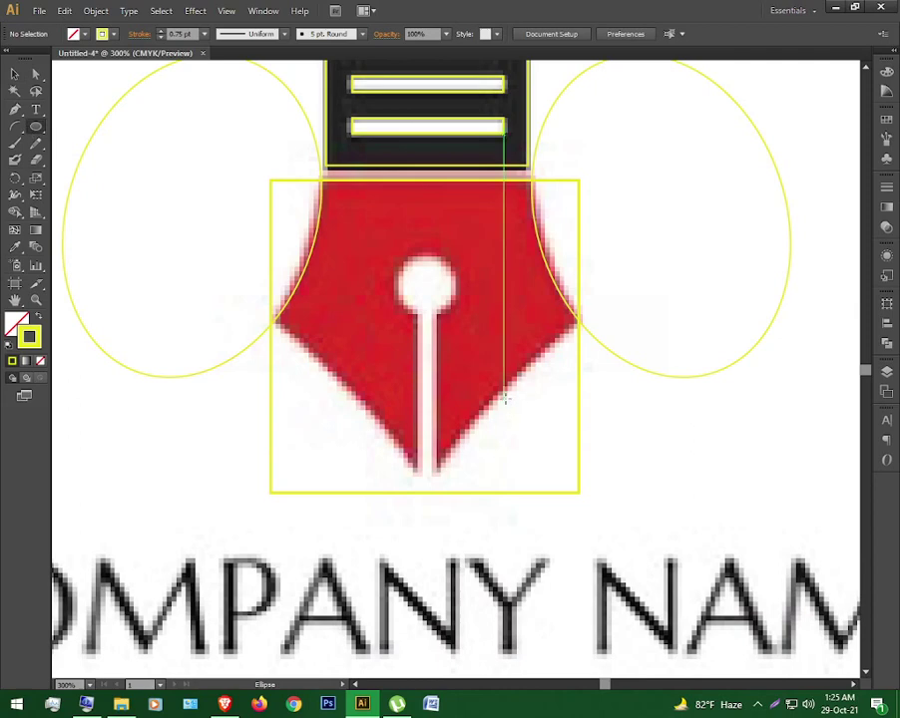
mouse_move(676, 315)
left_mouse_down()
mouse_move(480, 549)
mouse_move(494, 660)
left_mouse_up()
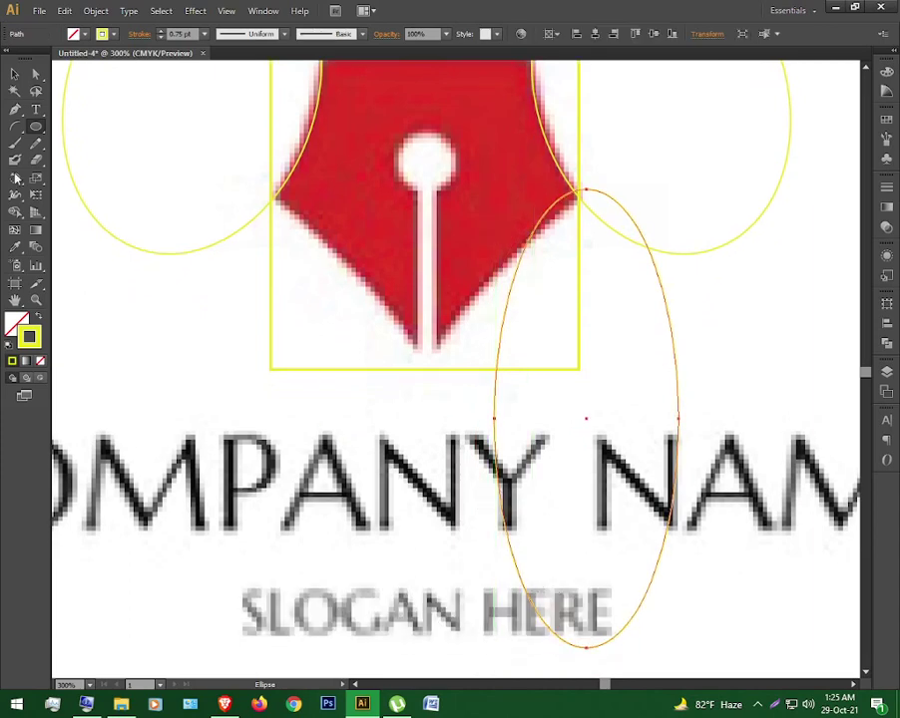
left_click(14, 72)
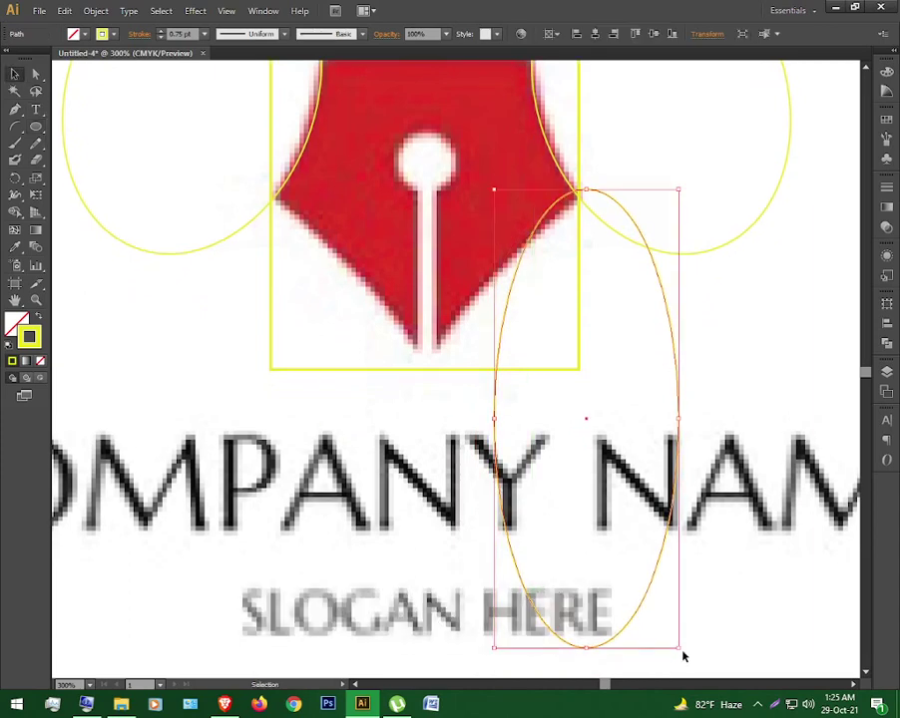
left_click_drag(686, 649, 539, 648)
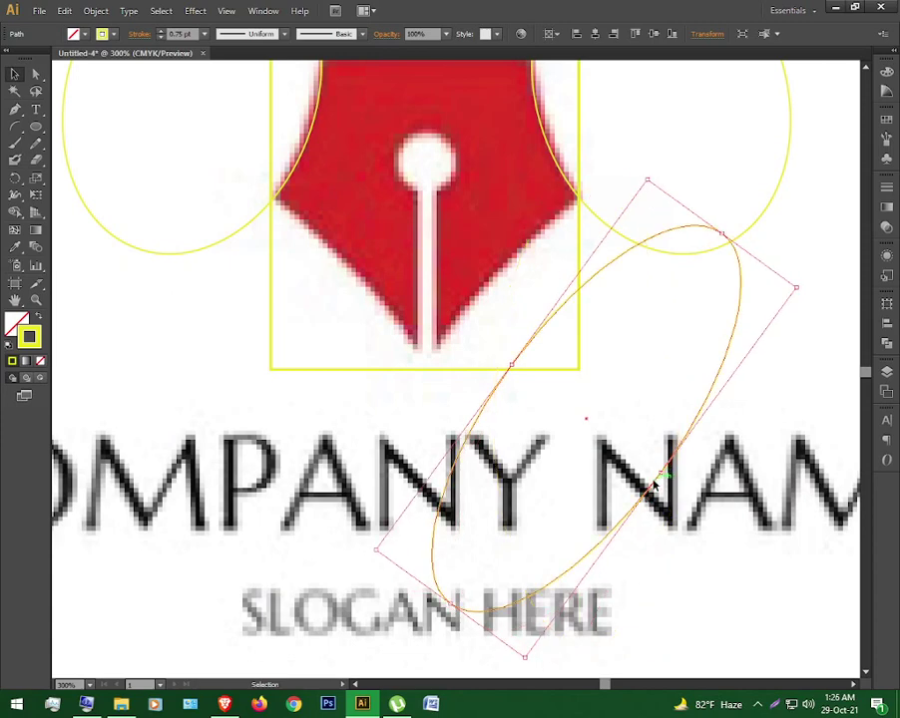
left_click_drag(656, 483, 611, 429)
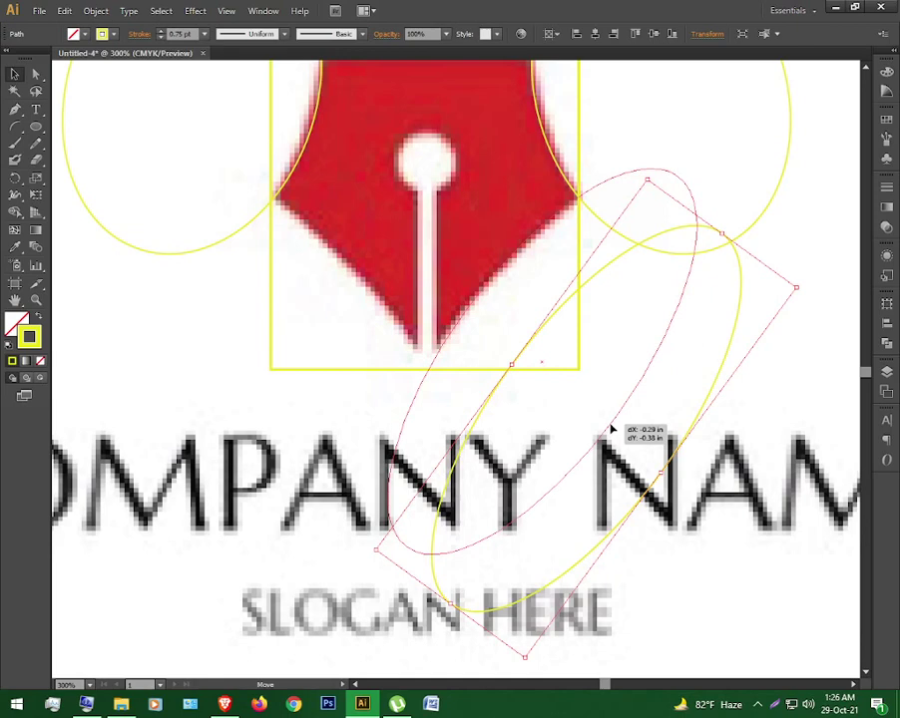
left_click_drag(612, 429, 609, 425)
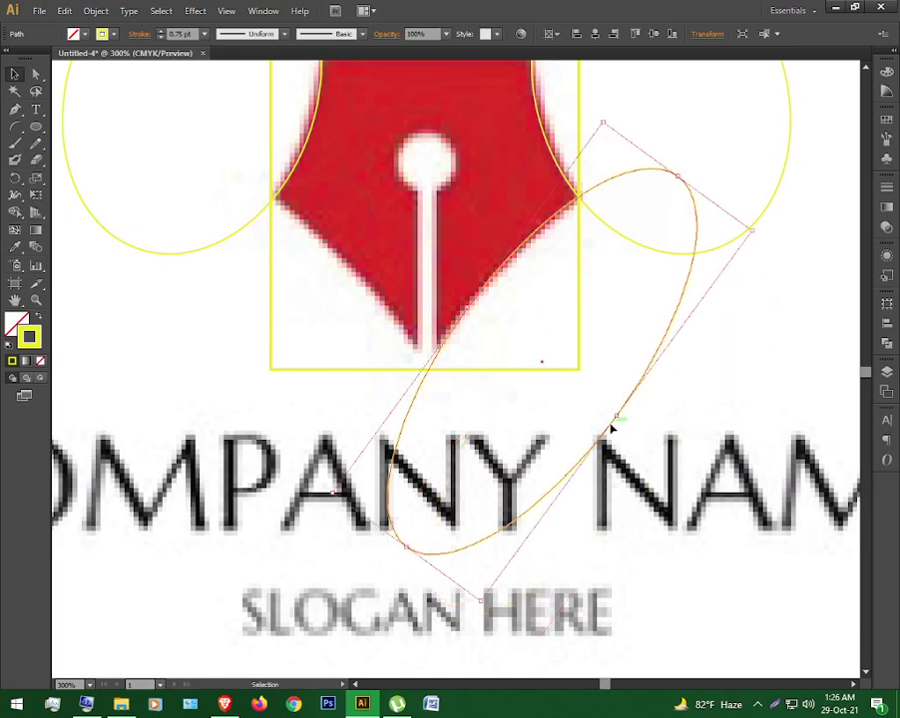
- Raise the nib rectangle's bottom edge to the tip and fine-tune the ellipse's tilt
left_click(532, 368)
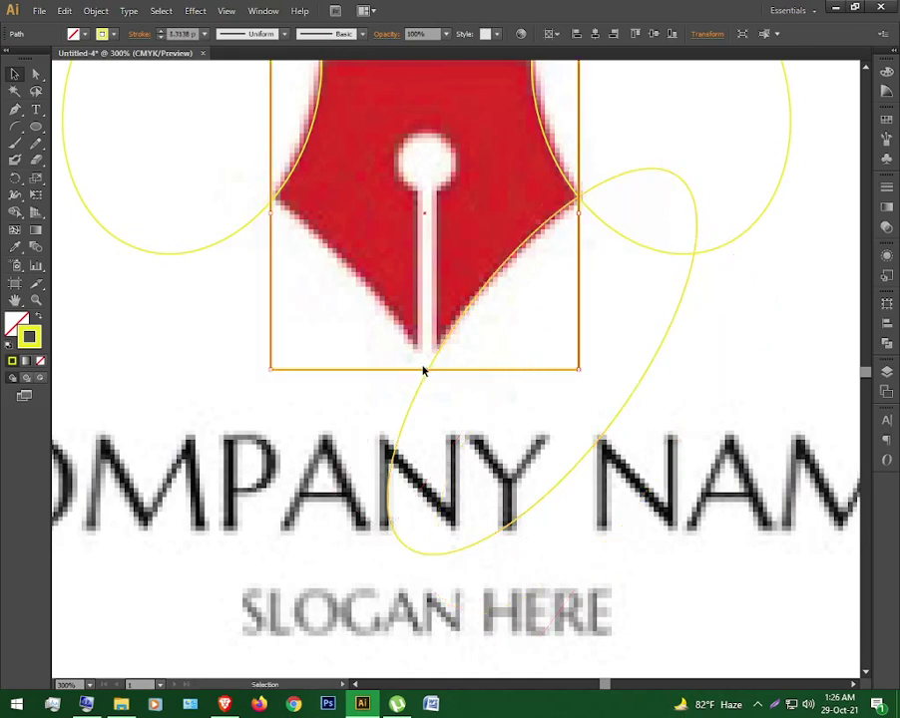
left_click_drag(424, 369, 424, 353)
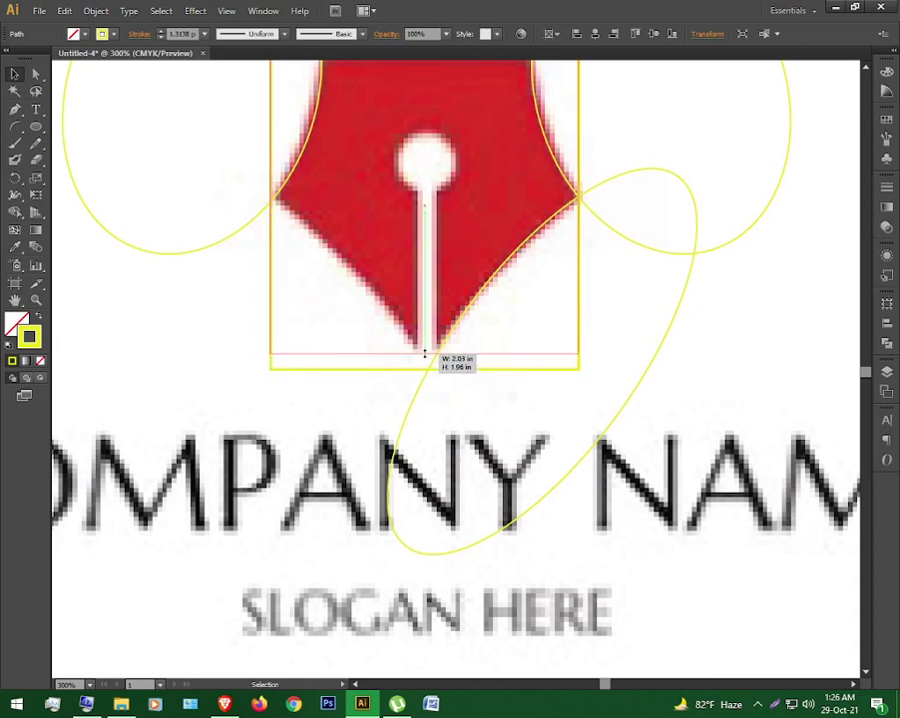
left_click(508, 438)
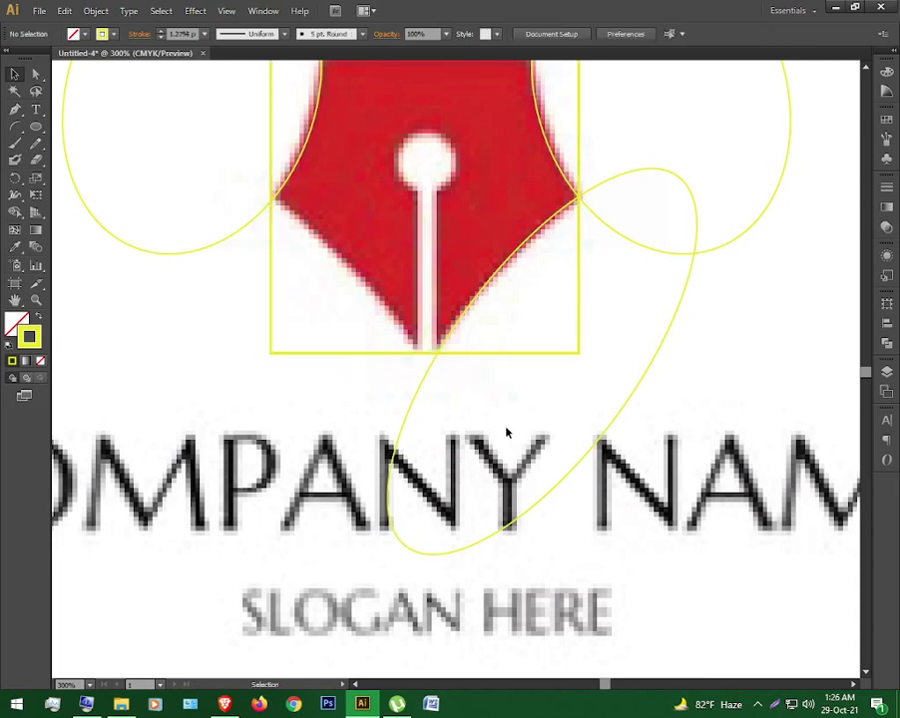
left_click(615, 429)
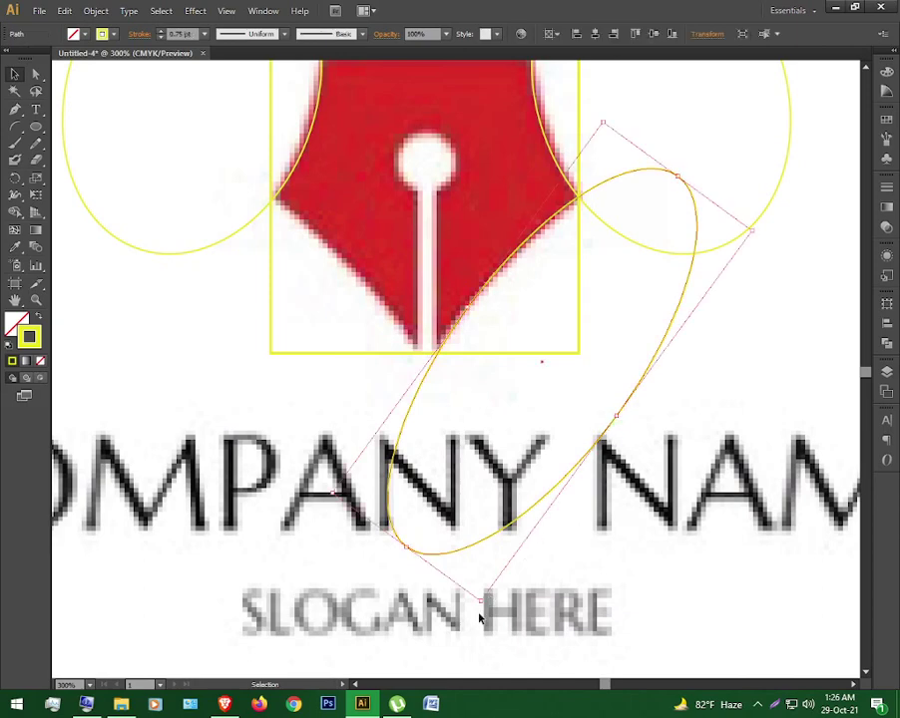
left_click_drag(483, 602, 478, 606)
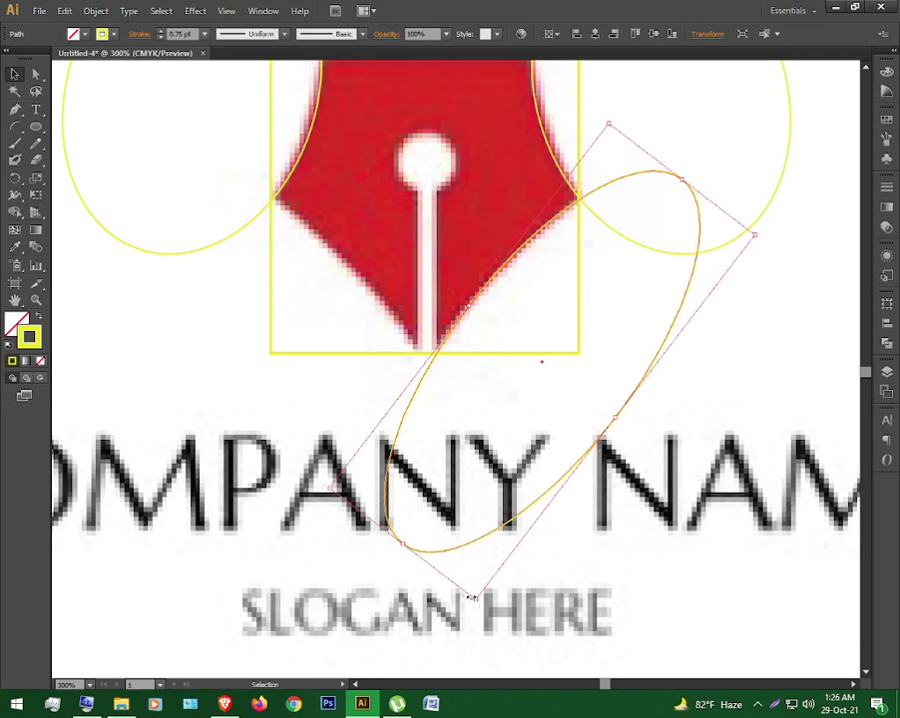
left_click_drag(472, 599, 472, 600)
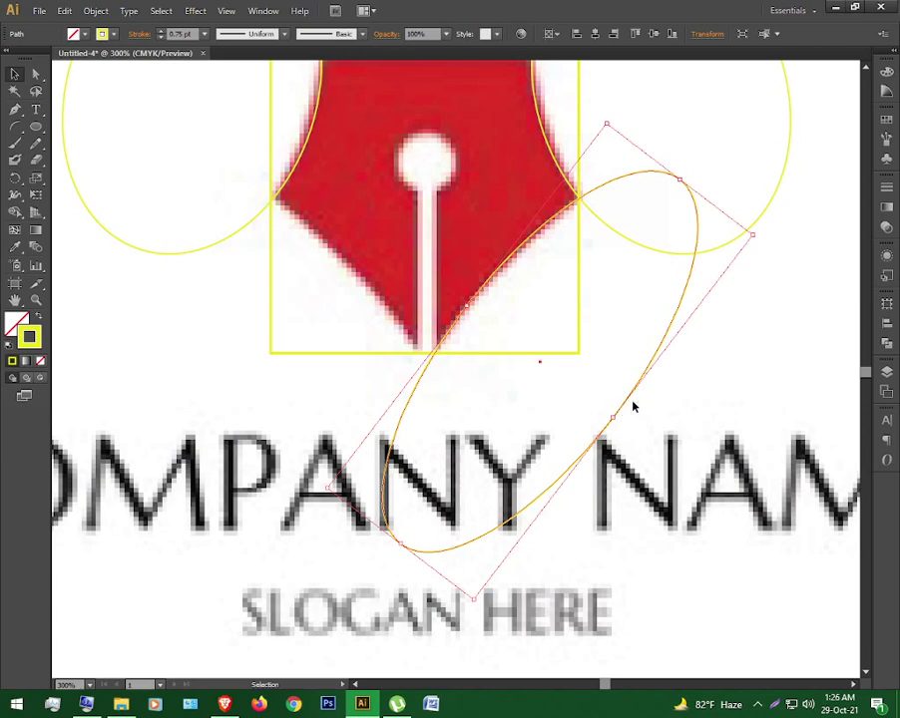
- Make a vertically reflected copy of the tilted ellipse and move it to the nib's left edge
left_click(95, 10)
mouse_move(120, 27)
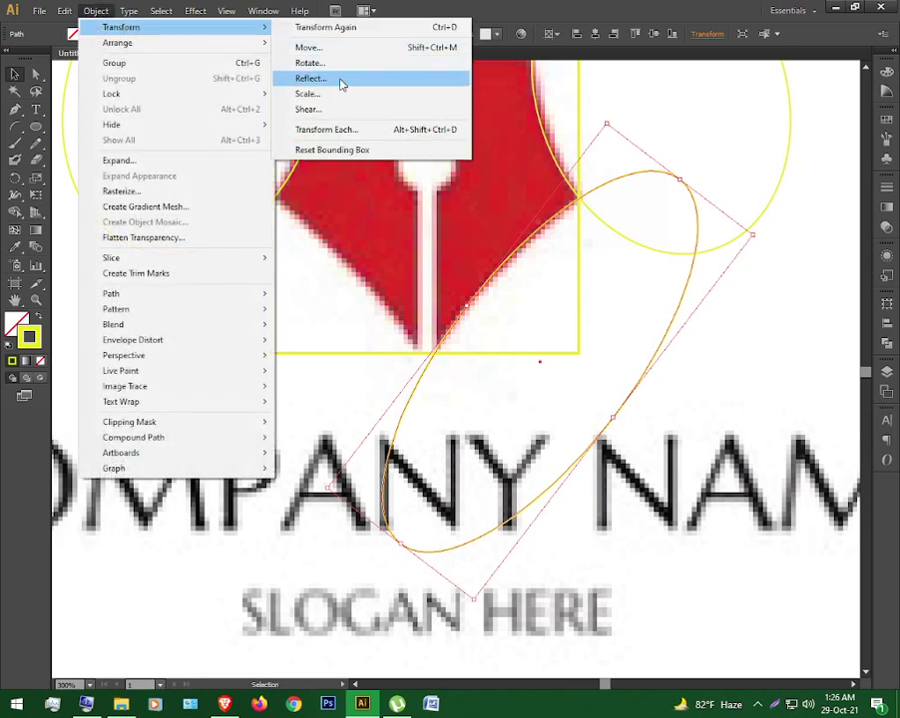
left_click(340, 80)
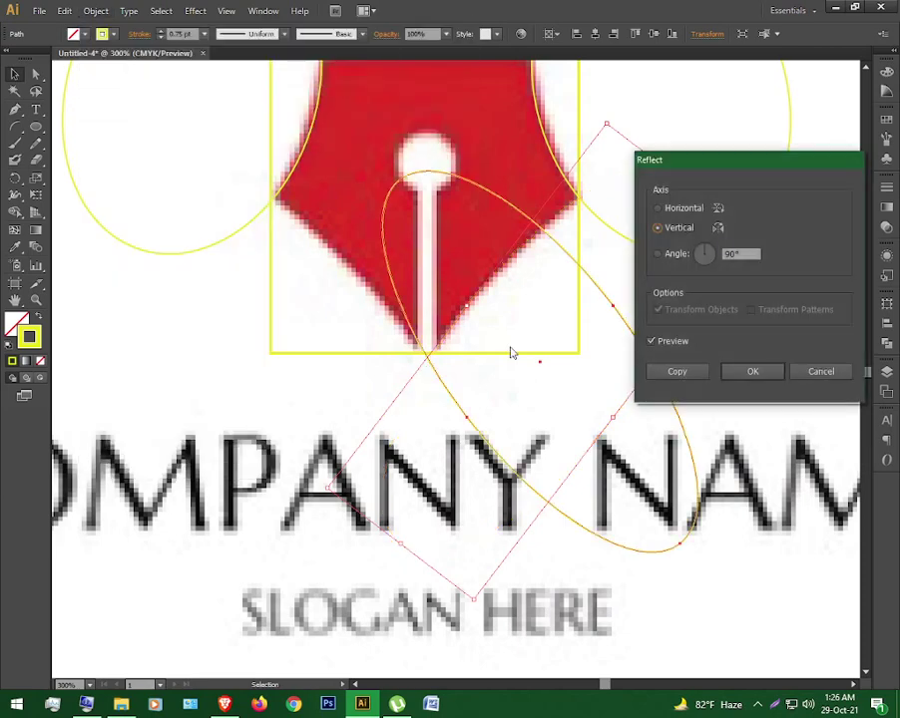
left_click(678, 372)
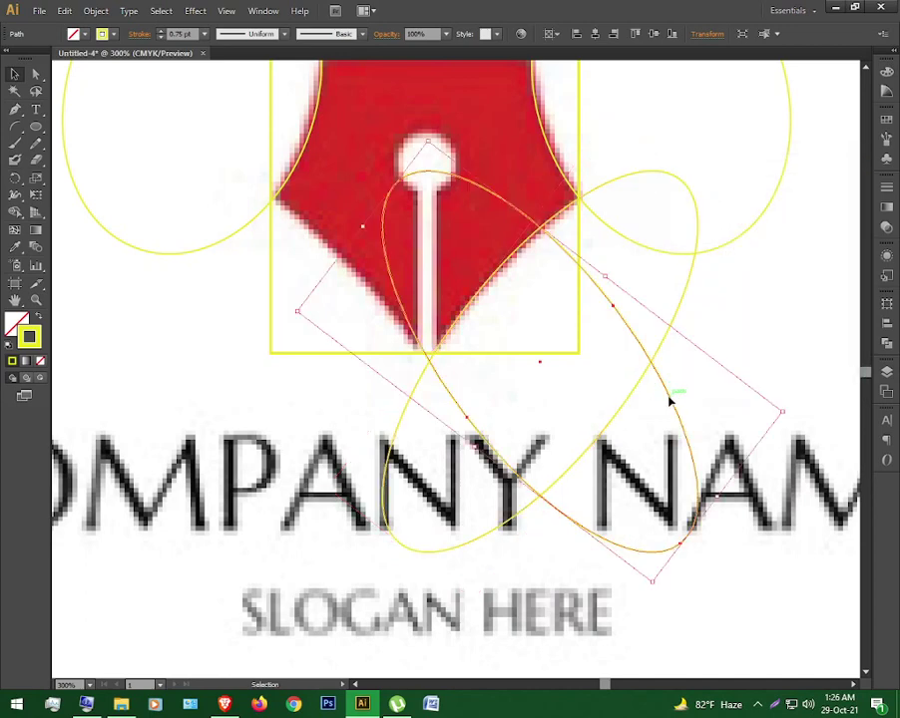
left_click_drag(669, 401, 444, 428)
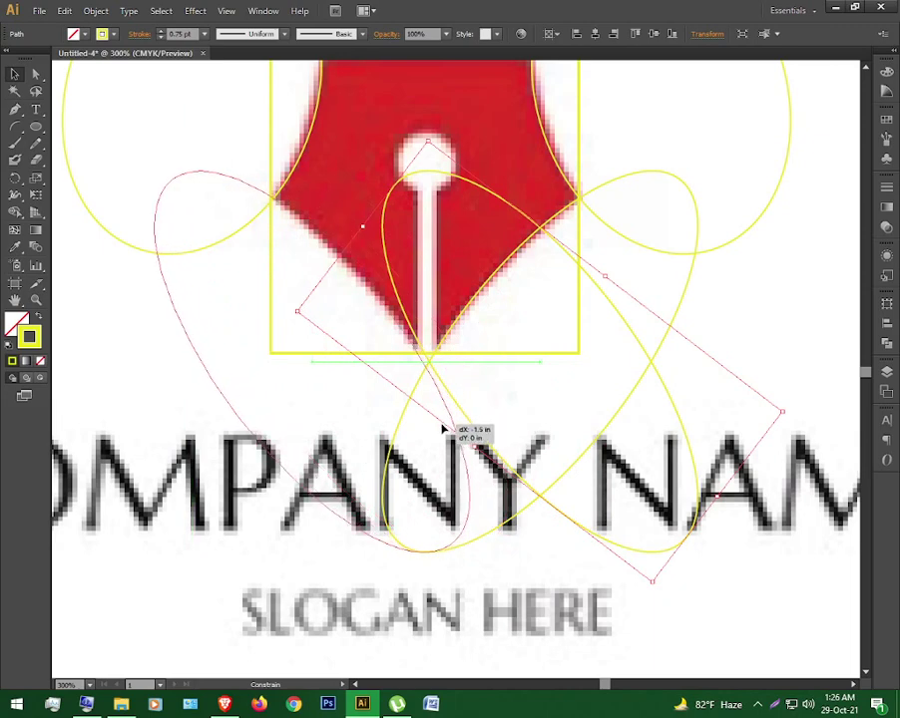
left_click_drag(444, 429, 444, 429)
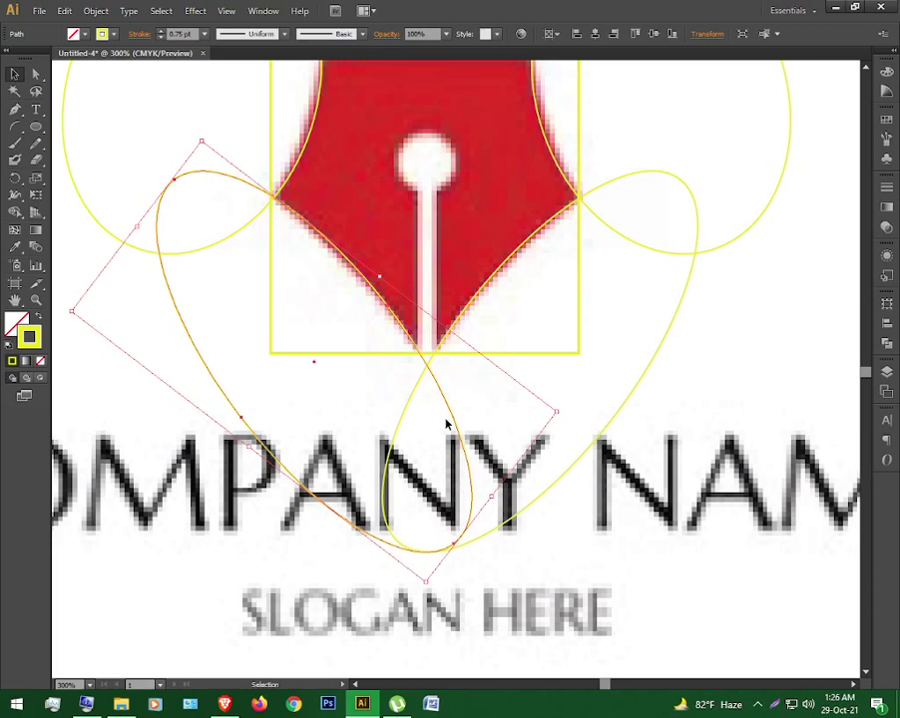
left_click(686, 502)
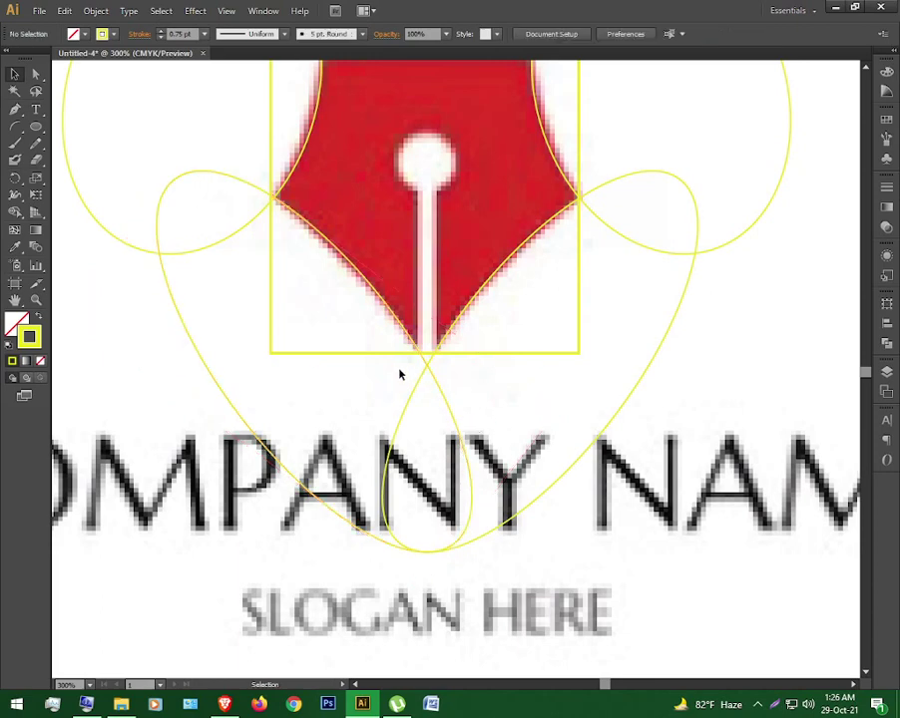
- Draw a small circle and position it over the nib's round white hole
scroll(404, 371, "down", 1)
left_click_drag(460, 244, 476, 363)
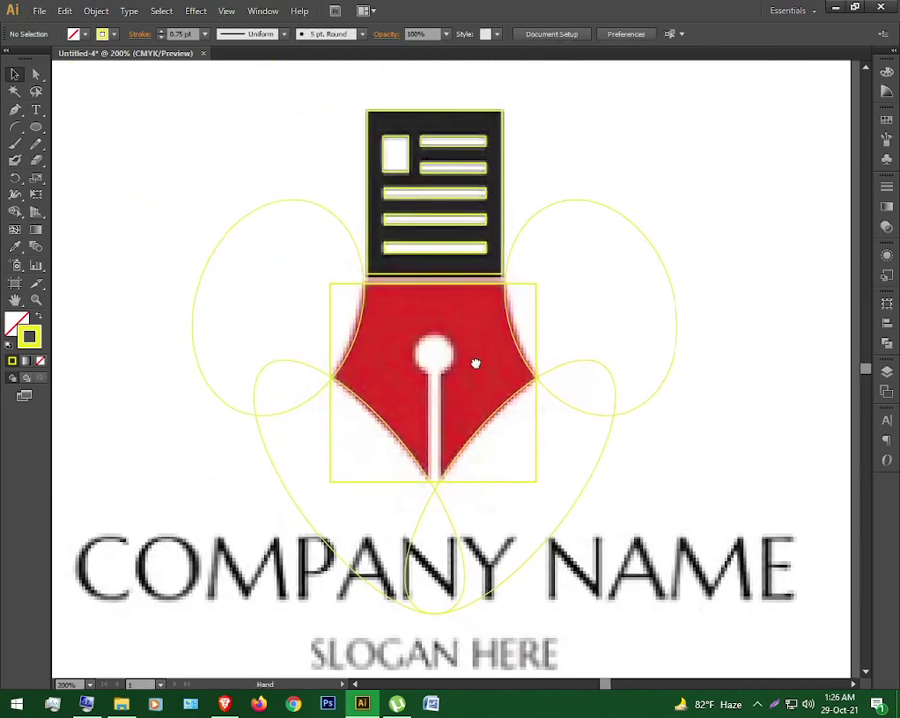
scroll(426, 357, "up", 1)
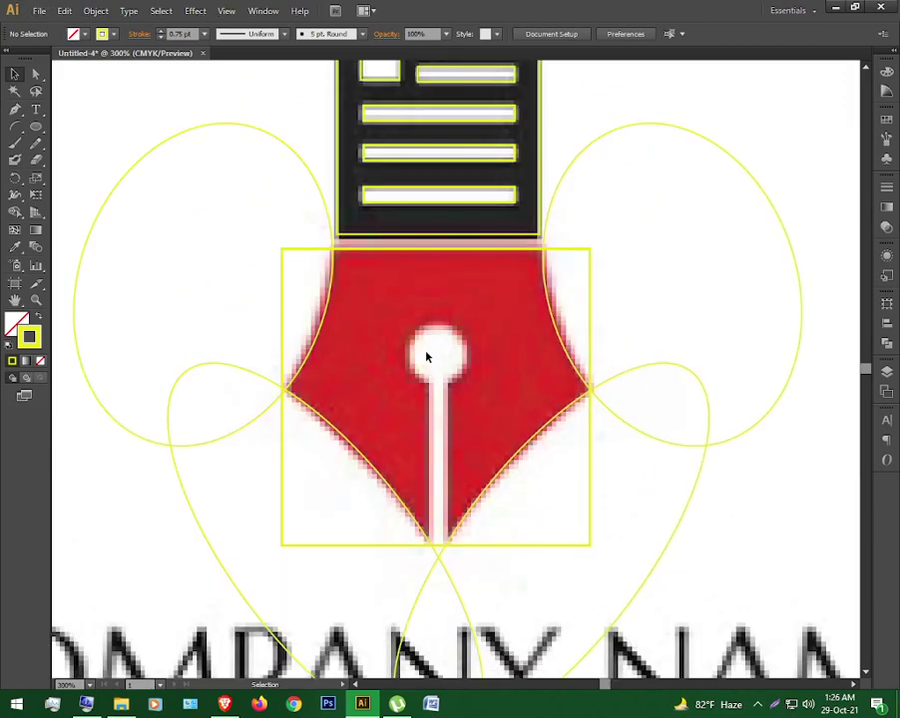
scroll(425, 356, "up", 1)
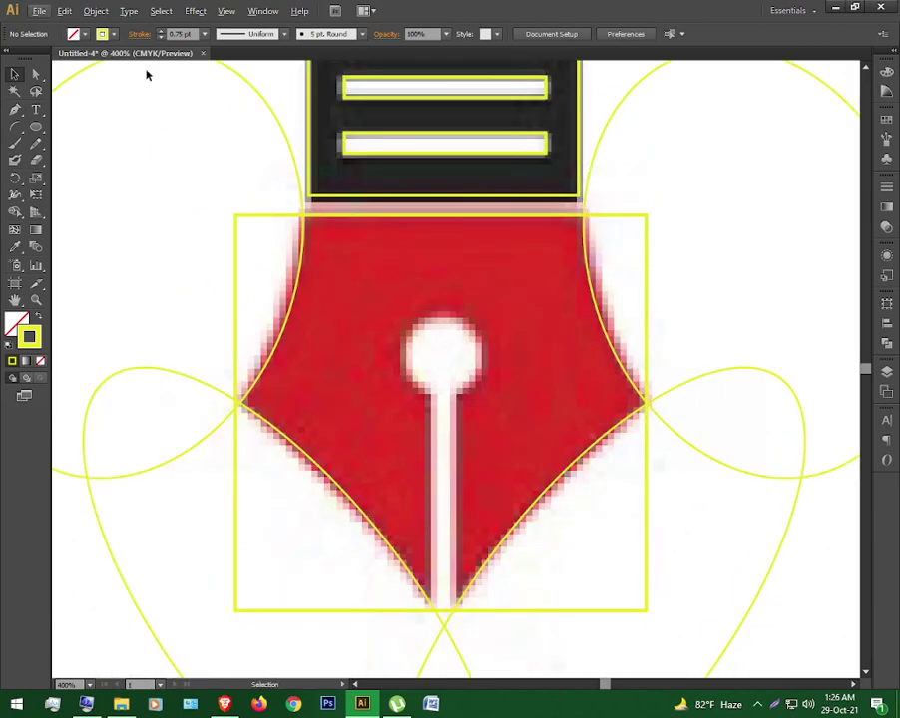
left_click(35, 128)
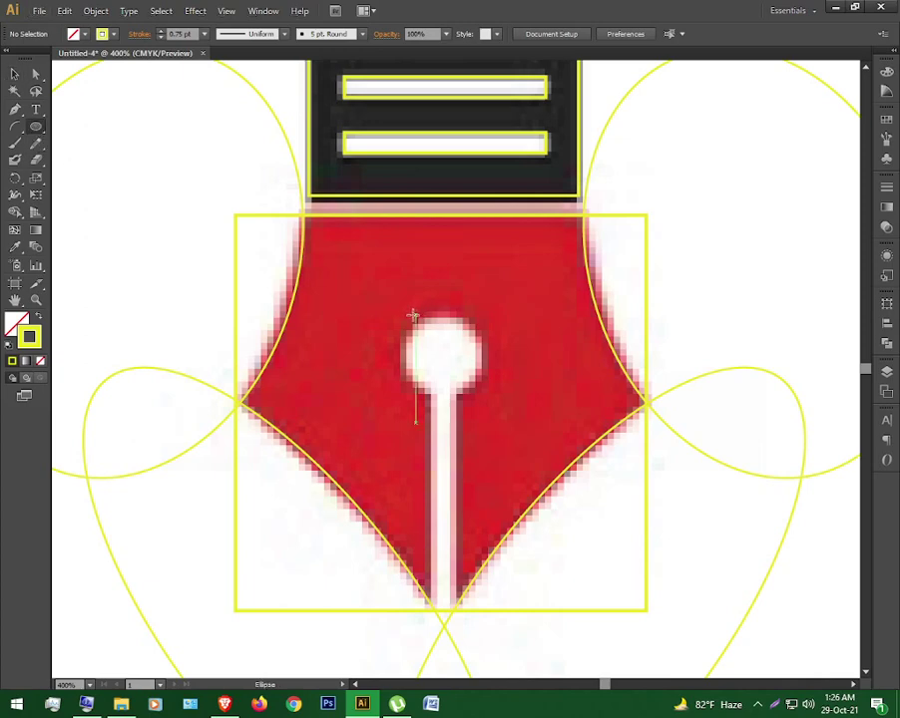
left_click_drag(415, 321, 459, 379)
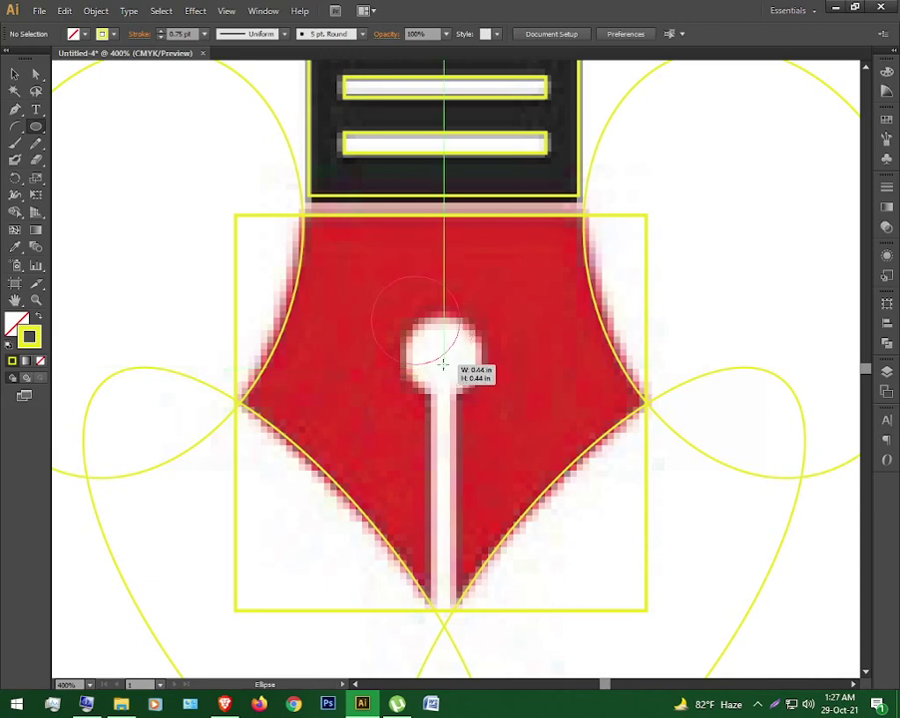
left_click_drag(459, 379, 440, 356)
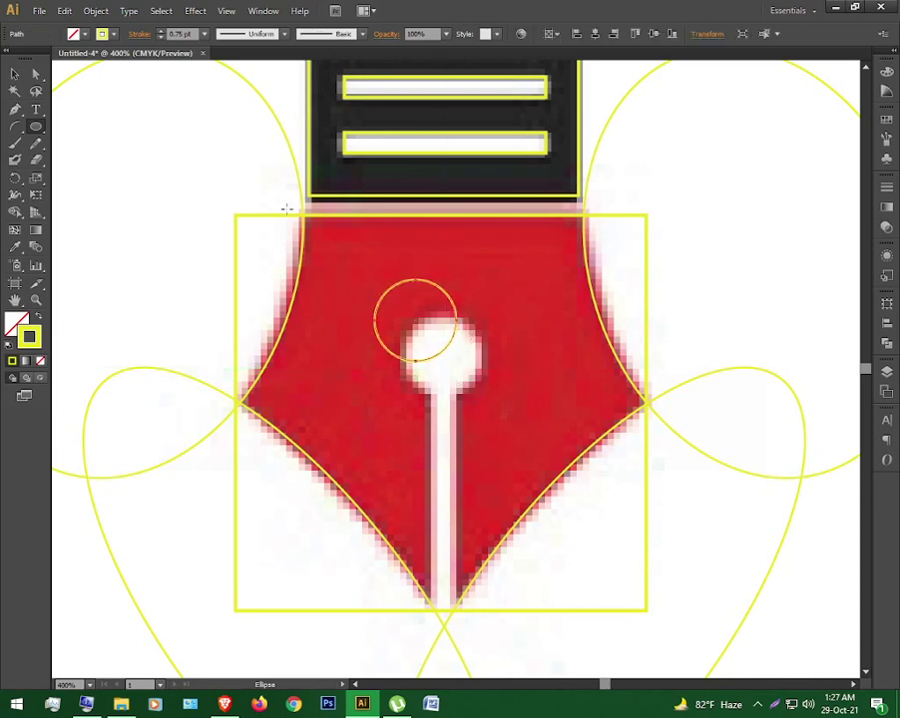
left_click(14, 73)
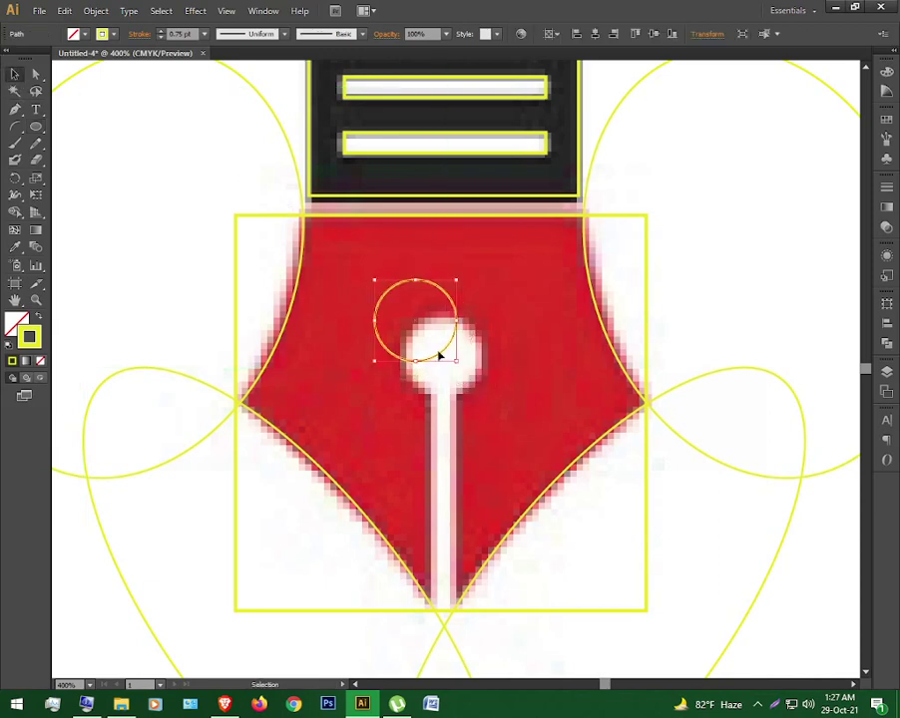
mouse_move(451, 352)
left_mouse_down()
mouse_move(475, 381)
mouse_move(479, 371)
left_mouse_up()
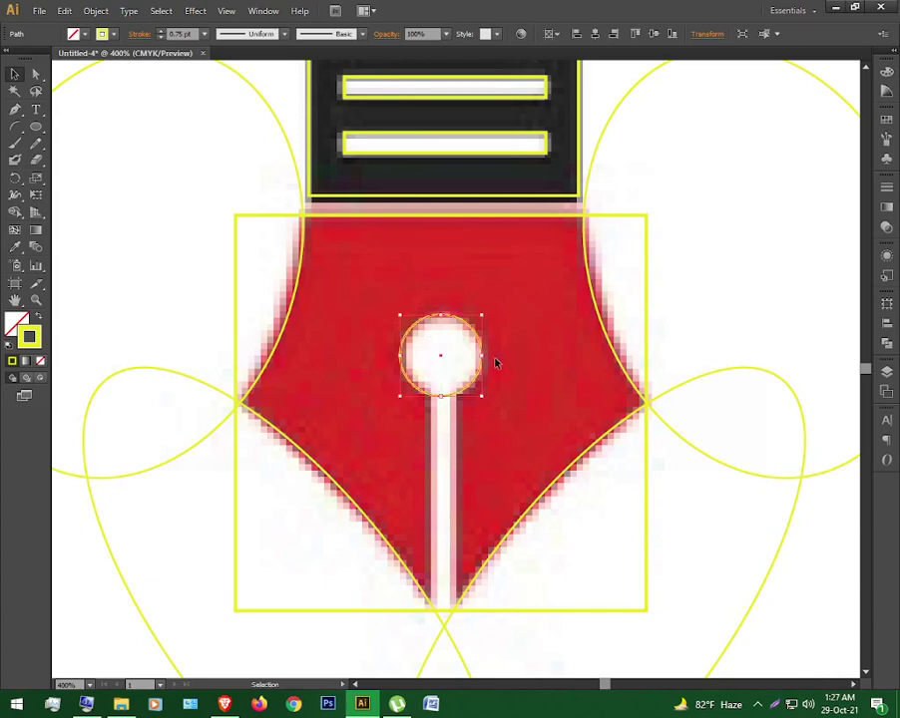
key("Right")
- Nudge the circle, then draw a thin rectangle tracing the nib slit, centred under the circle
key("Down")
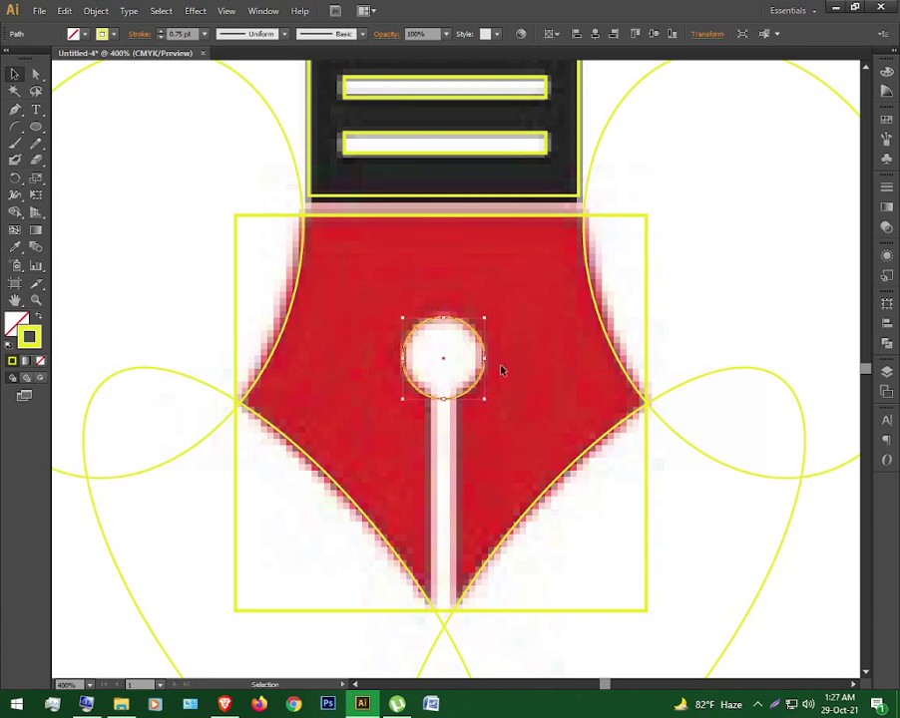
key("Left")
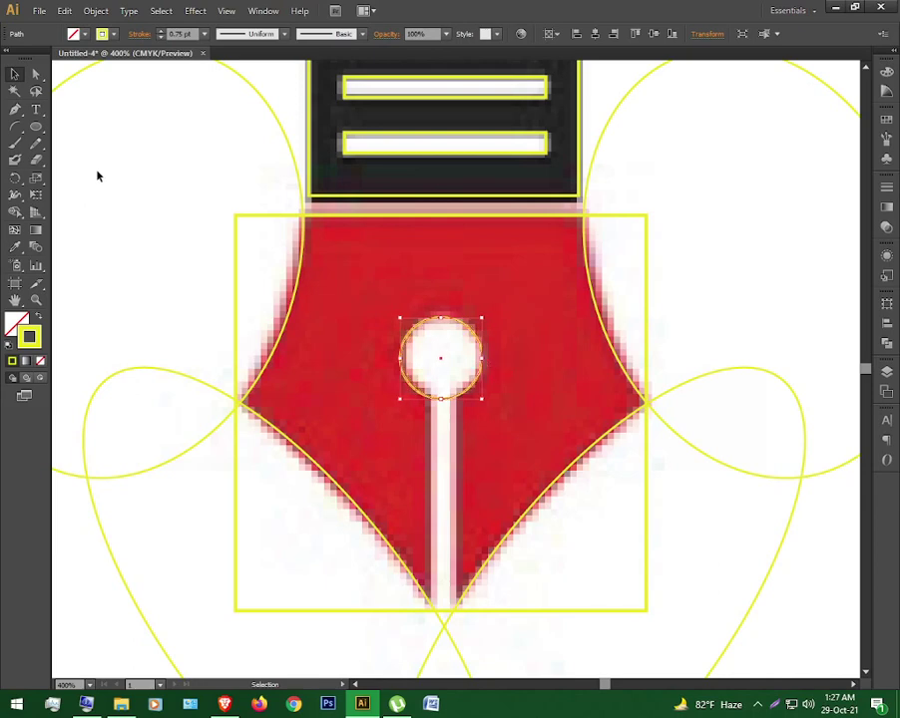
left_click(37, 128)
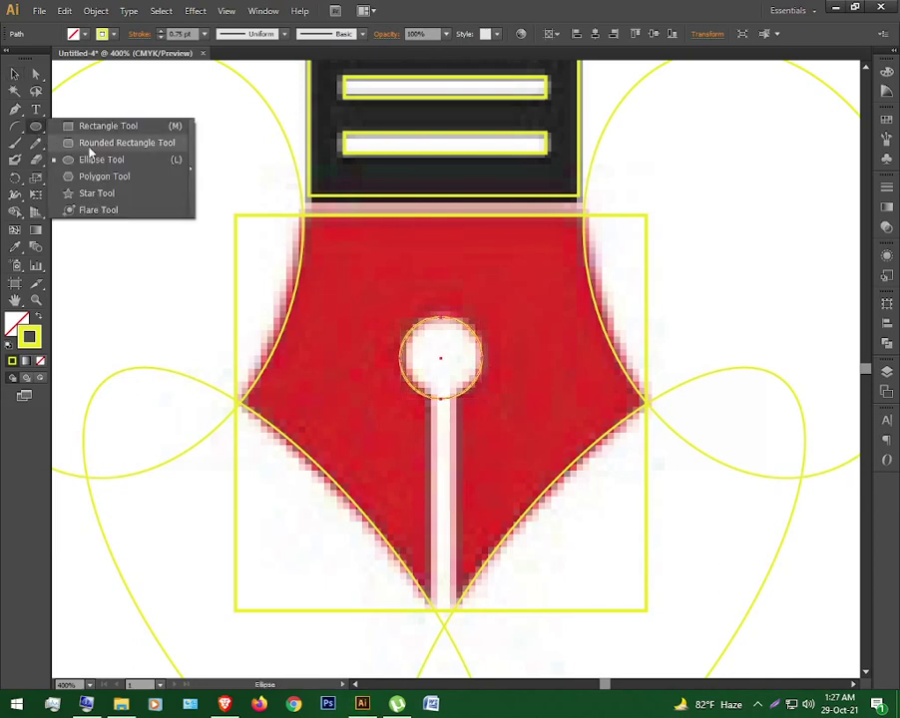
left_click(94, 126)
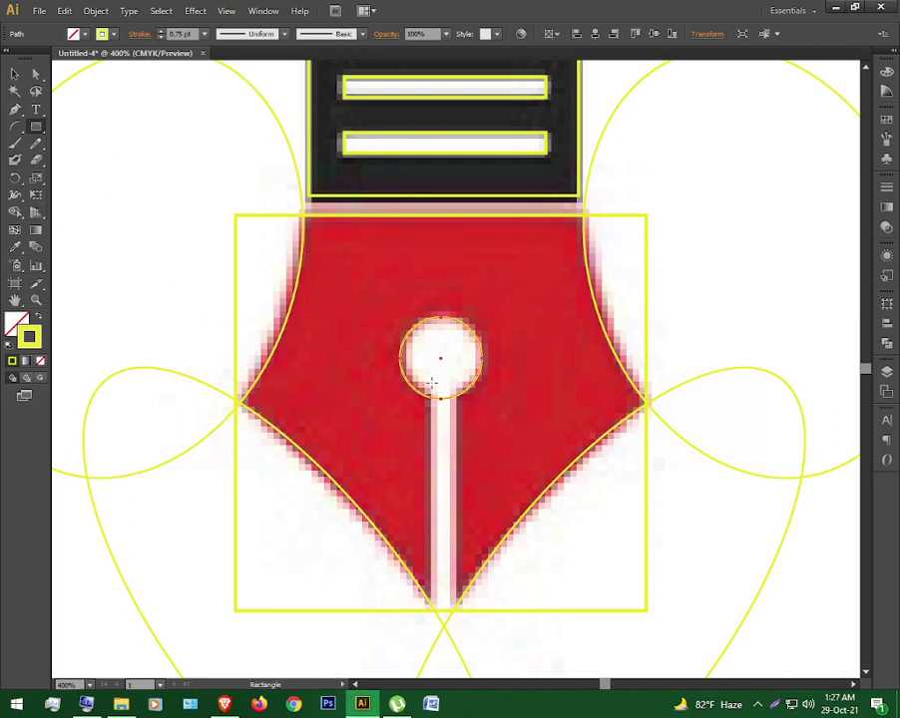
mouse_move(431, 383)
left_mouse_down()
mouse_move(464, 621)
mouse_move(455, 629)
left_mouse_up()
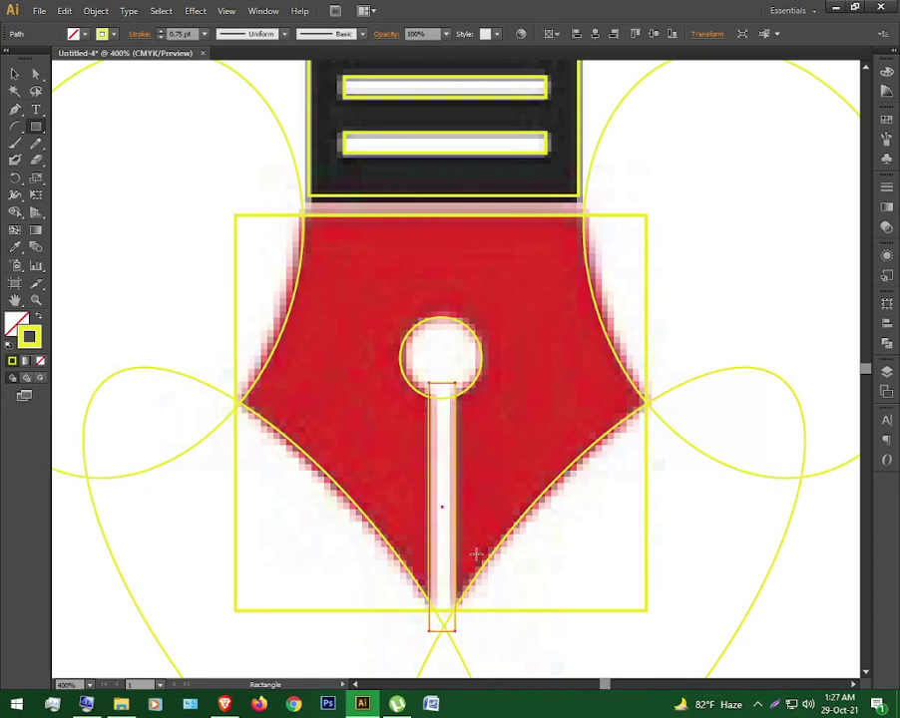
key("Left")
left_click(14, 75)
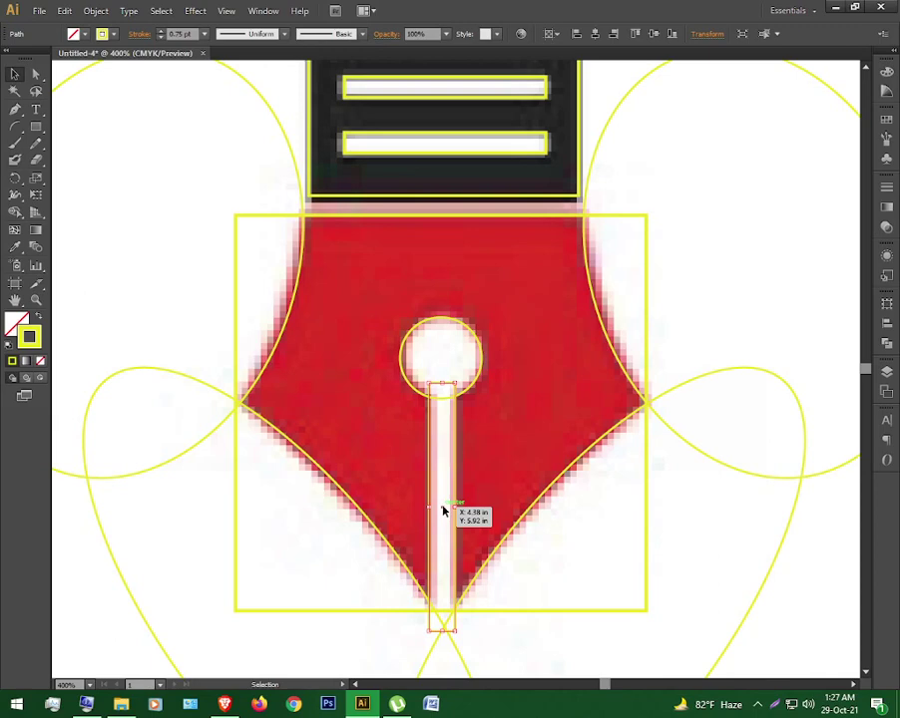
left_click_drag(444, 510, 445, 512)
- Zoom out to show the whole pen icon and select all its shapes and construction curves
left_click(537, 577)
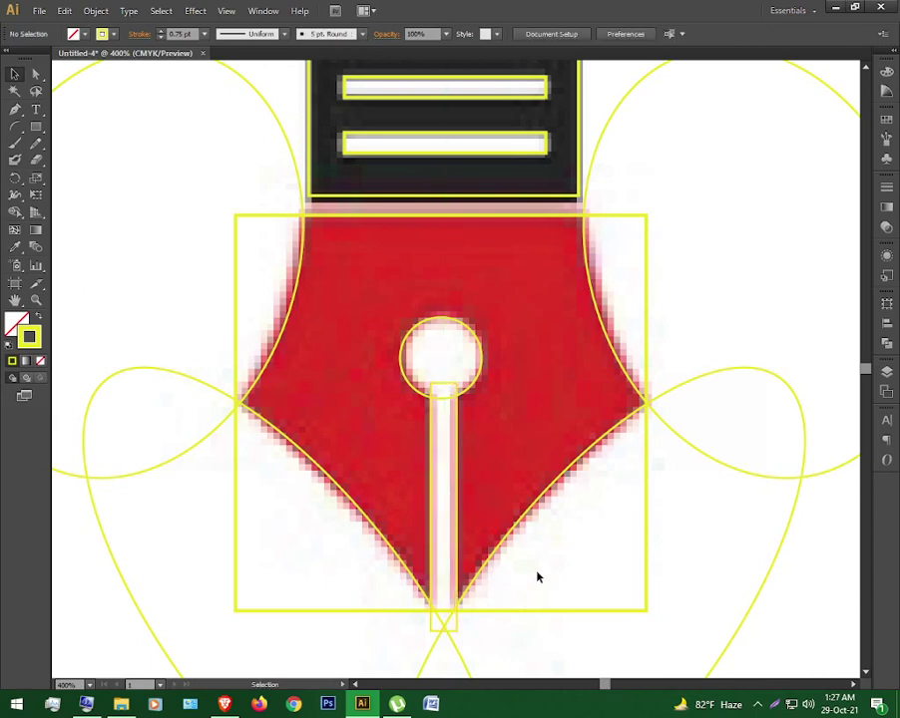
scroll(459, 553, "up", 1)
scroll(459, 553, "up", 1)
scroll(457, 555, "up", 1)
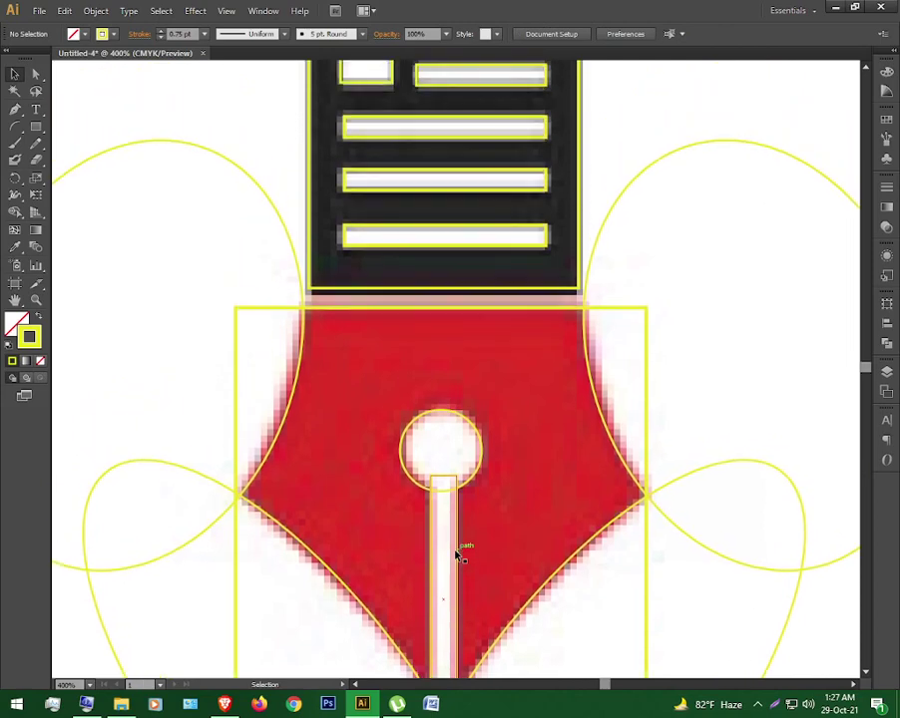
scroll(453, 554, "down", 1)
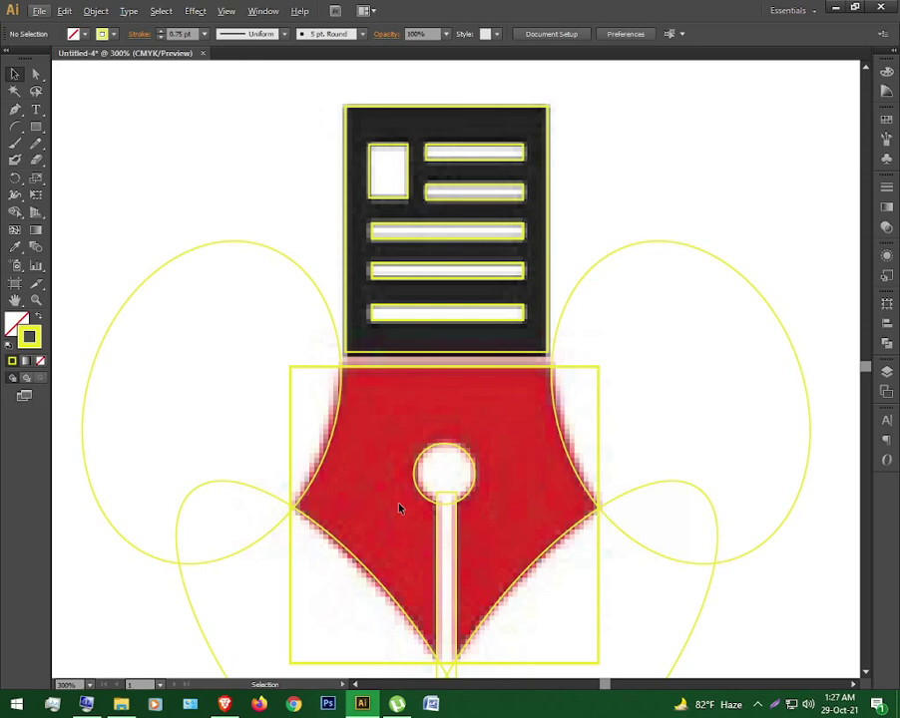
scroll(386, 466, "down", 1)
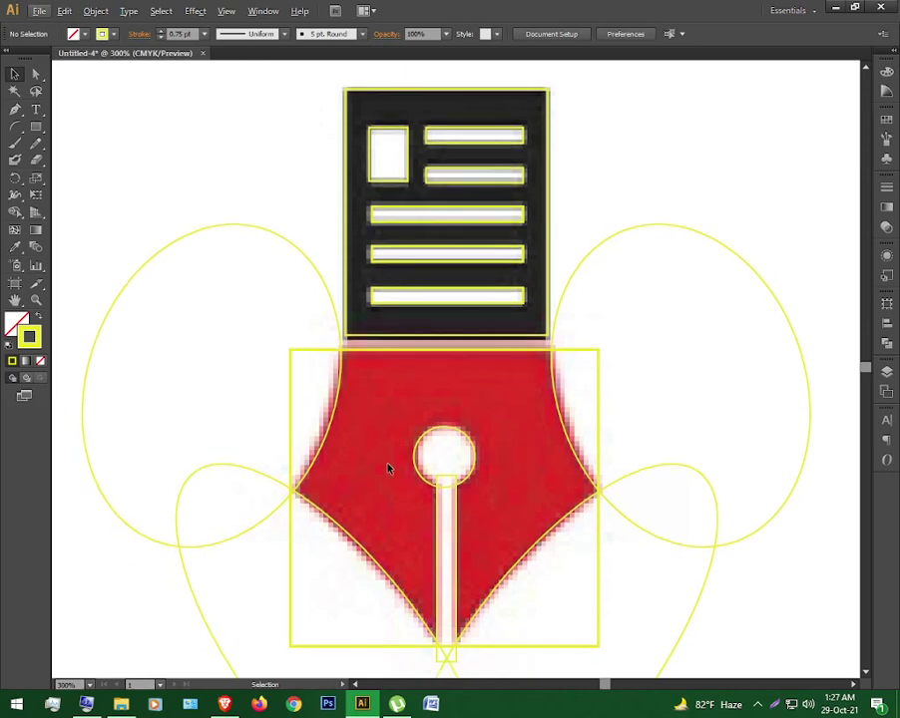
scroll(386, 466, "down", 1)
scroll(386, 465, "down", 1)
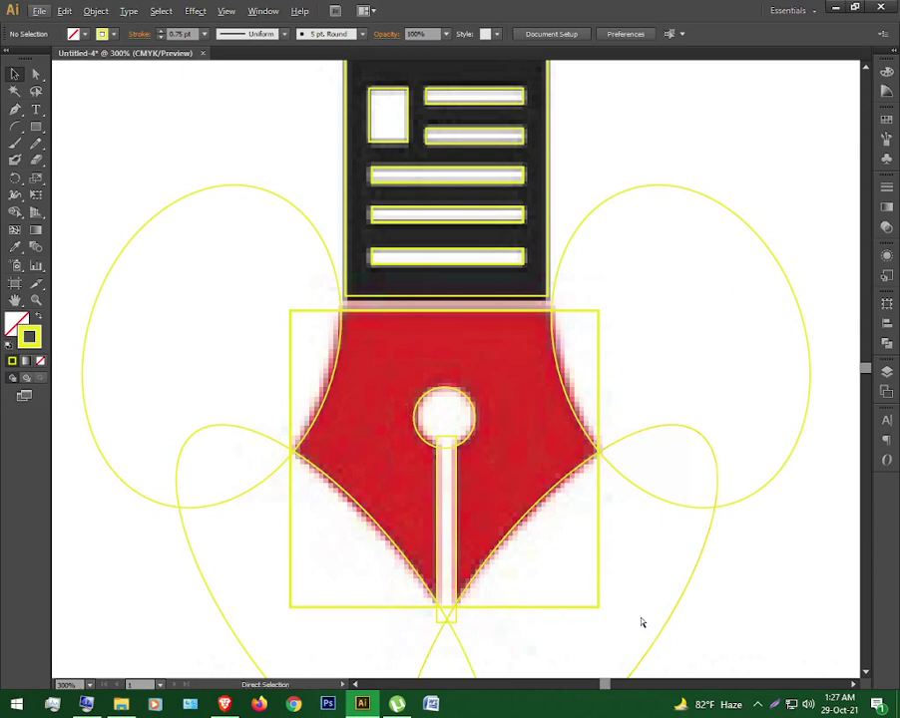
key("ctrl+a")
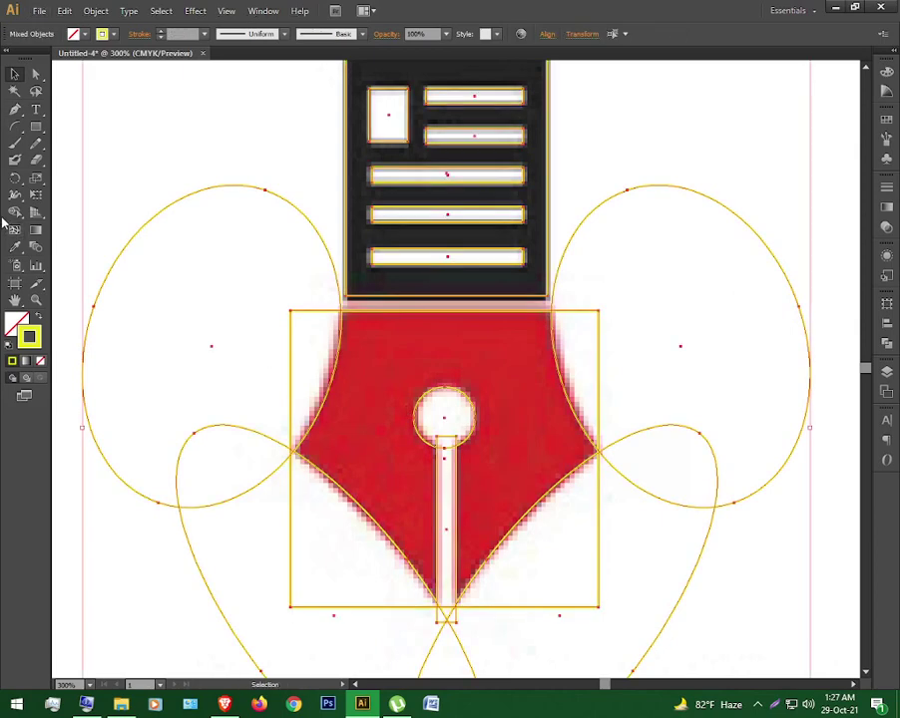
- With the Shape Builder, delete the left construction loops, lower-right region and triangle below the tip
left_click(15, 211)
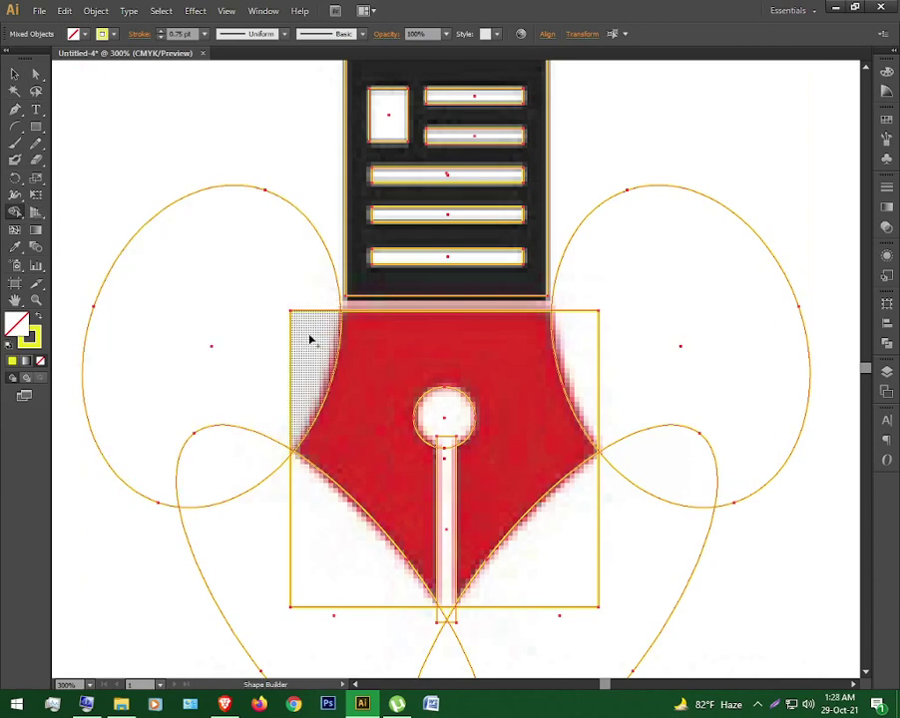
left_click_drag(309, 197, 316, 340)
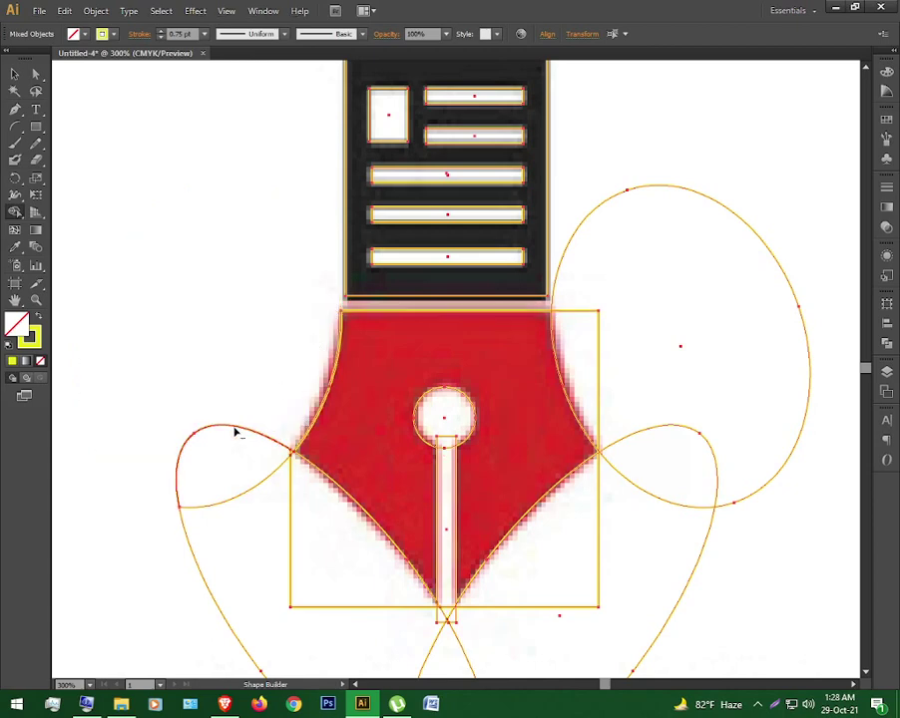
left_click_drag(231, 415, 268, 515)
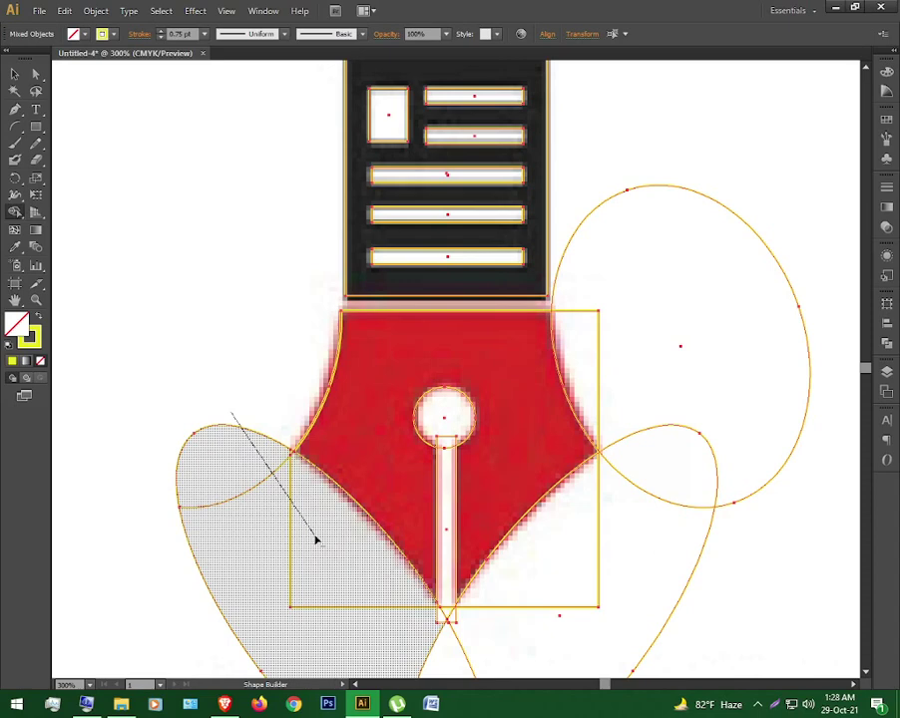
left_click_drag(312, 539, 317, 541)
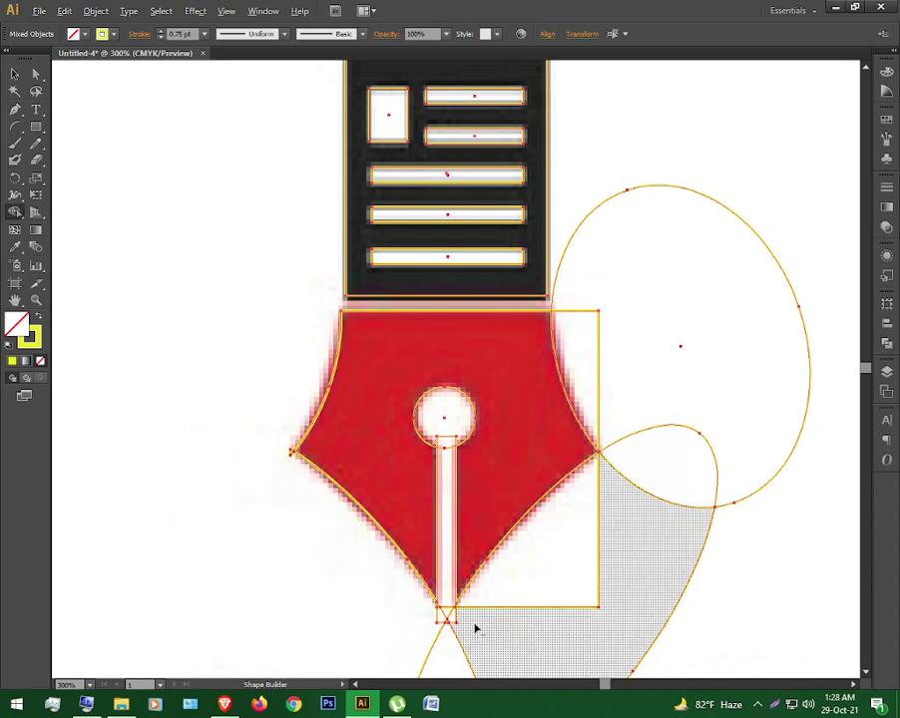
left_click_drag(441, 609, 469, 621)
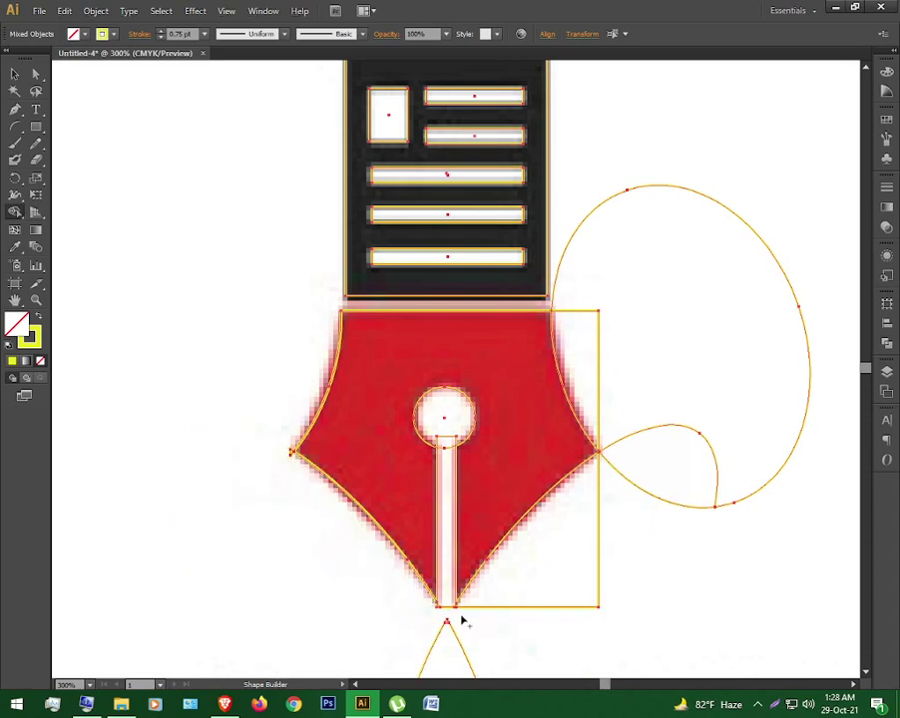
left_click(448, 635, "alt")
- Delete the leftover box regions and upper-right loop, then cut the circle and slit from the nib
left_click_drag(542, 591, 557, 635)
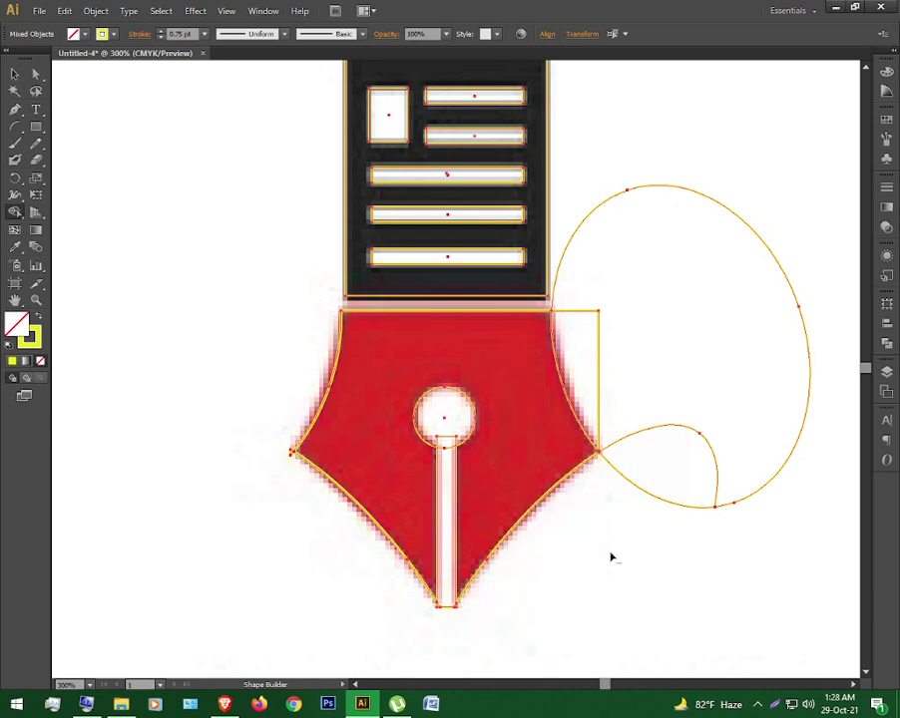
left_click_drag(618, 397, 639, 533)
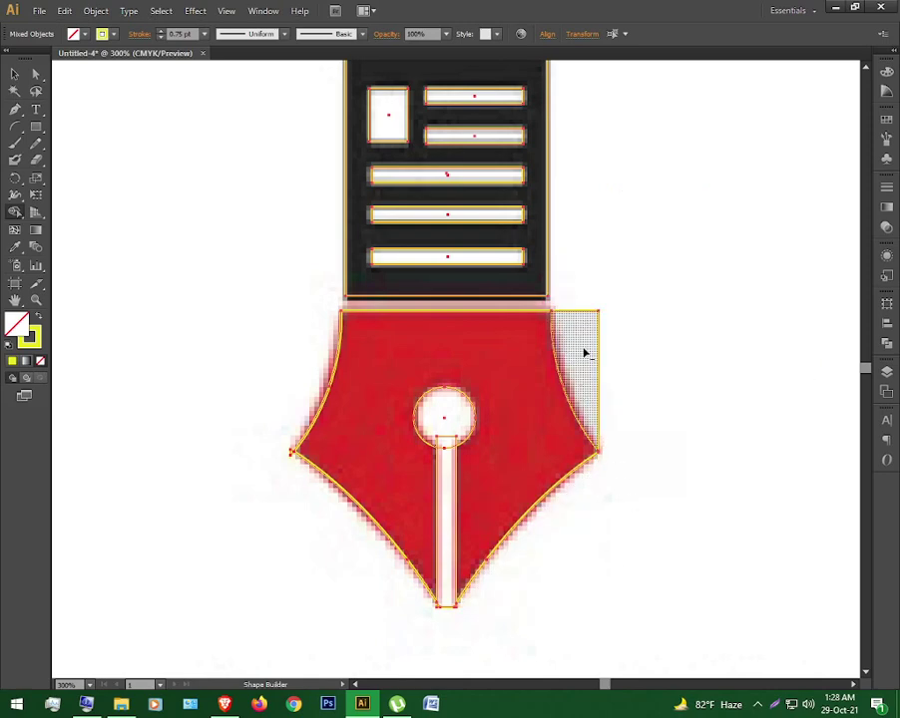
left_click(585, 352, "alt")
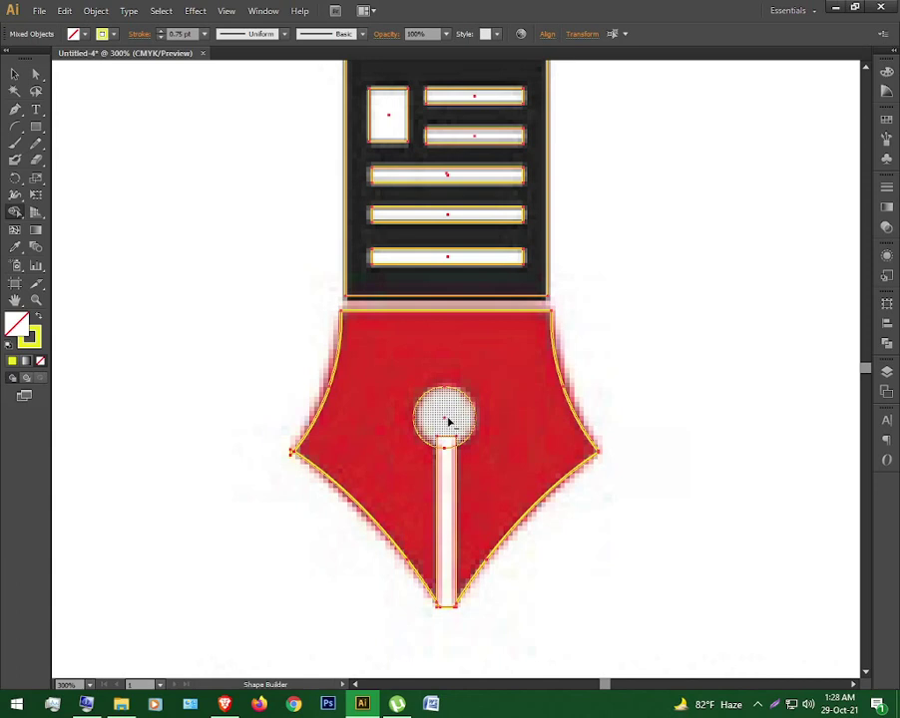
left_click(443, 461, "alt")
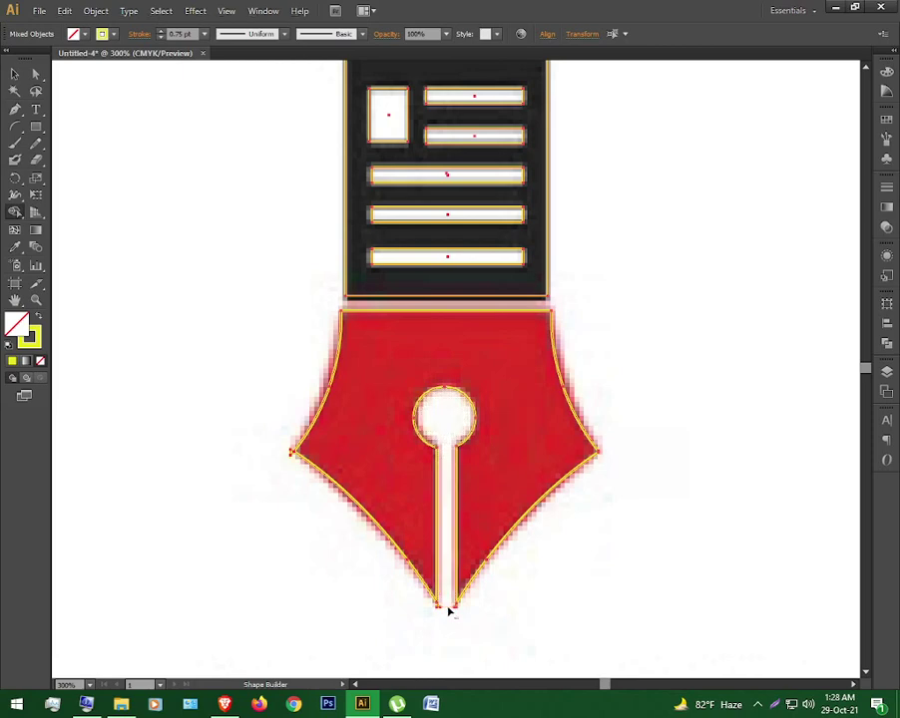
scroll(443, 610, "up", 3, "alt")
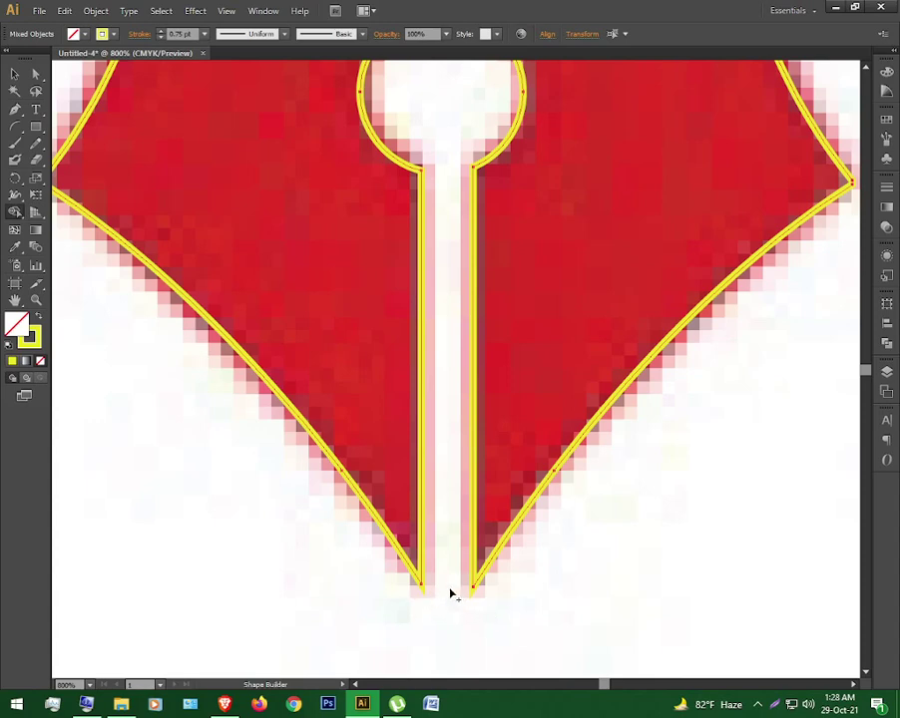
scroll(419, 559, "down", 1, "alt")
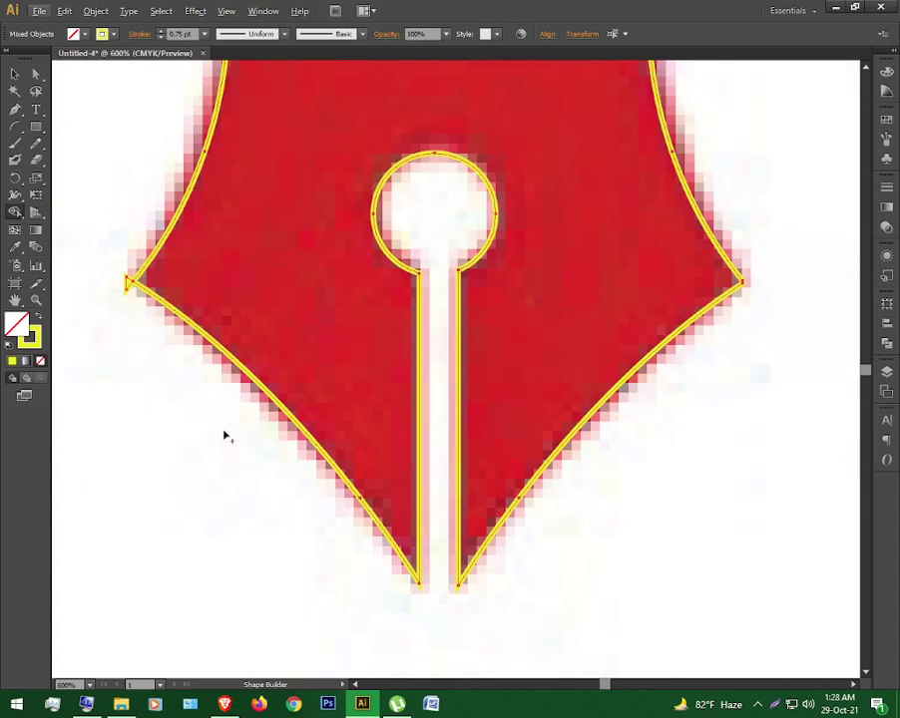
scroll(127, 286, "up", 3, "alt")
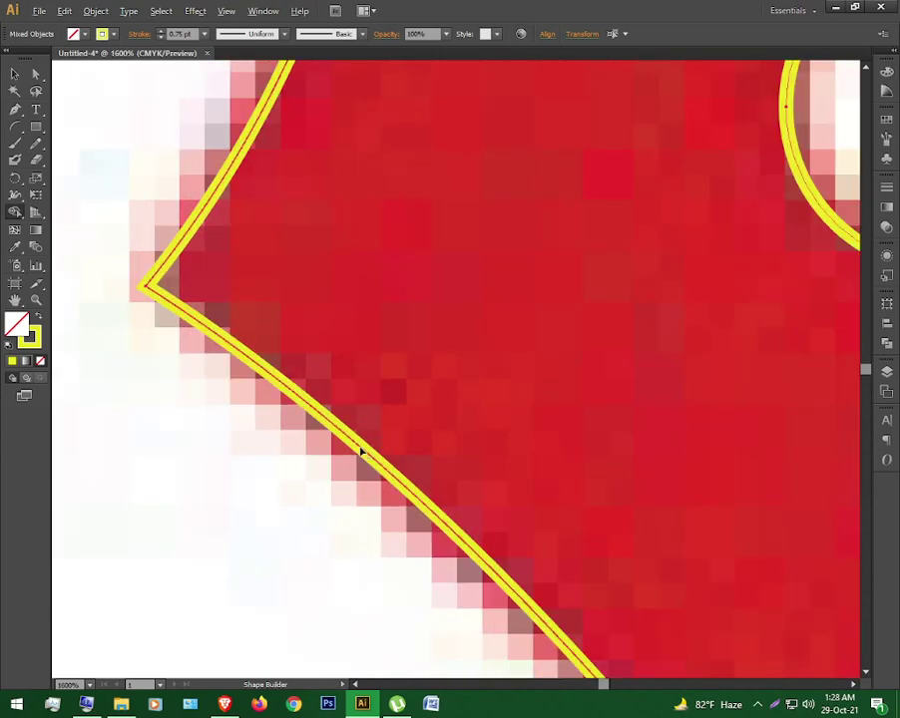
scroll(361, 452, "down", 3, "alt")
scroll(765, 422, "right", 5)
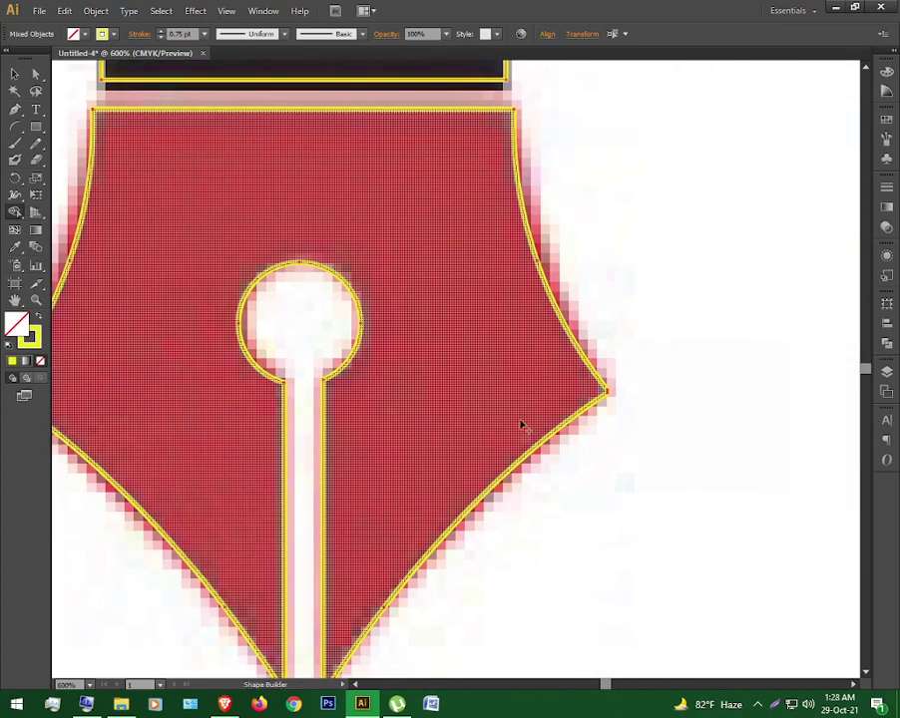
scroll(611, 396, "up", 4, "alt")
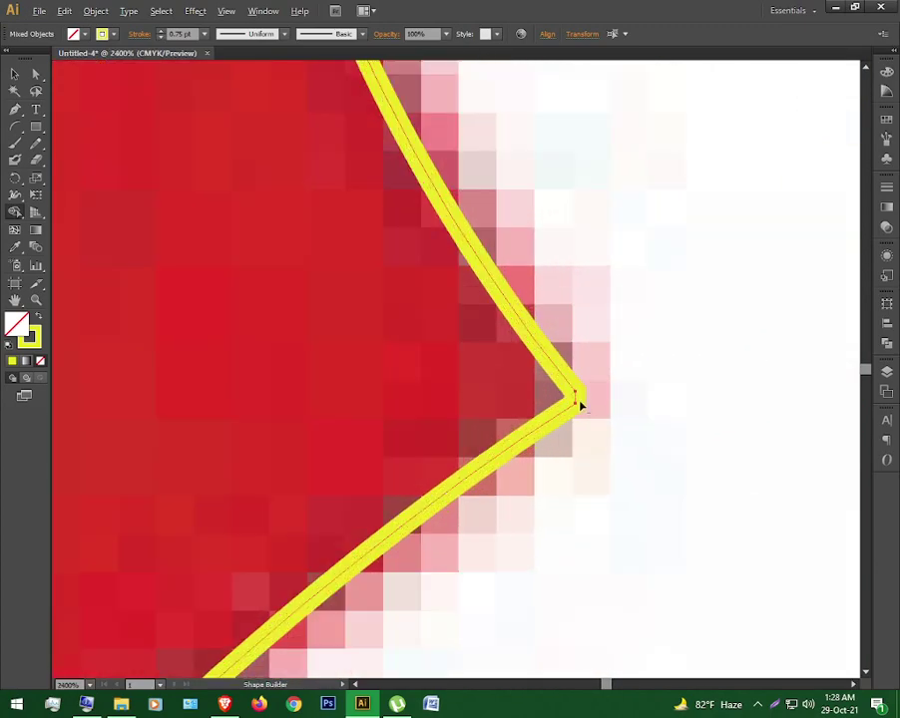
scroll(525, 398, "down", 5, "alt")
scroll(493, 392, "down", 1, "alt")
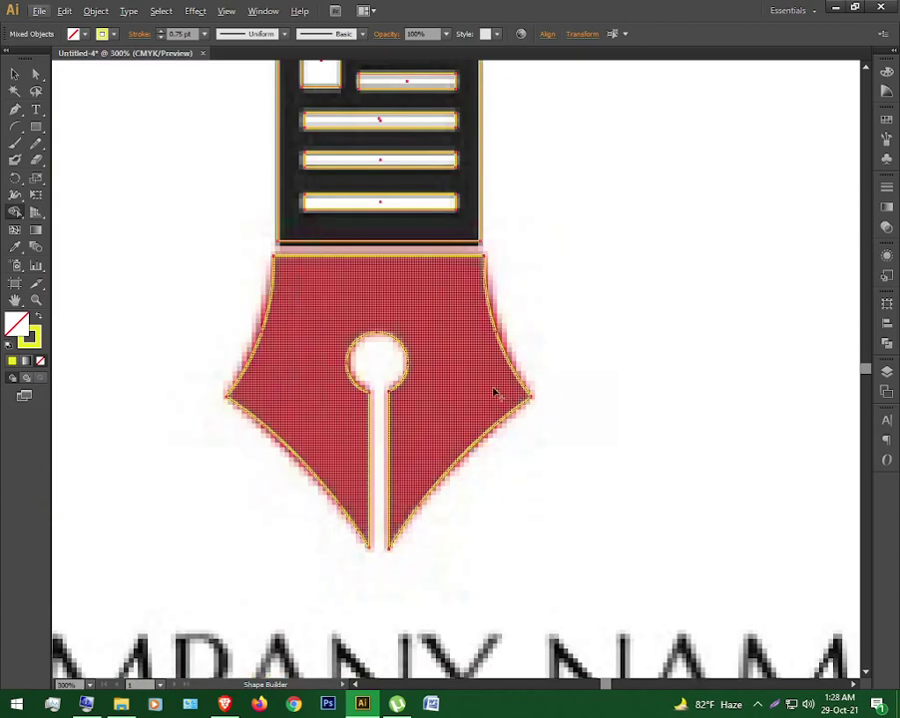
left_click_drag(429, 337, 486, 485)
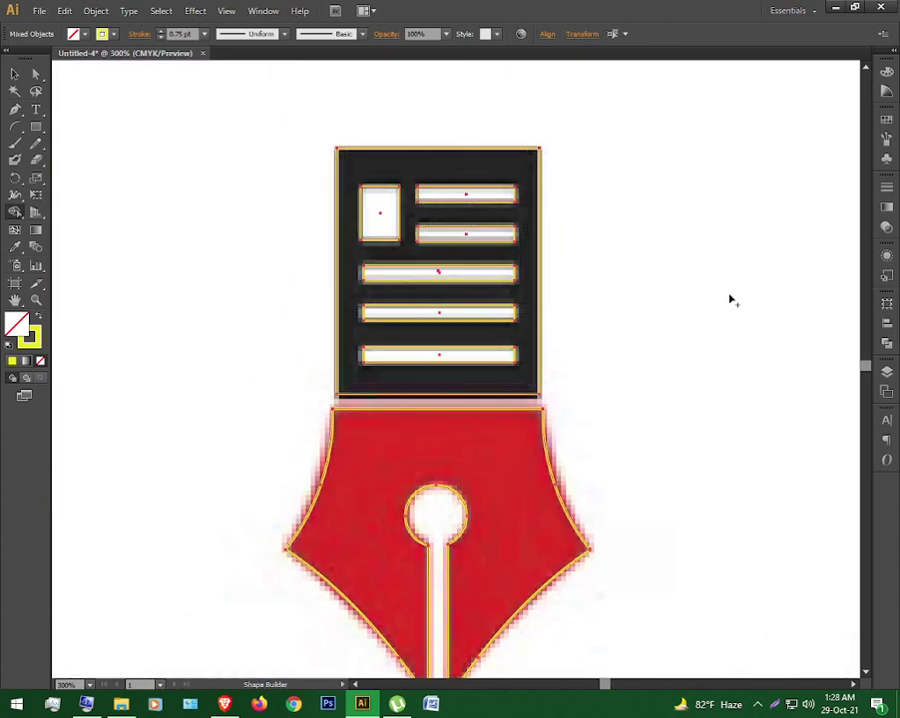
- Select the white bars and small square inside the document icon, excluding the dark rectangle
left_click(14, 73)
left_click(118, 120)
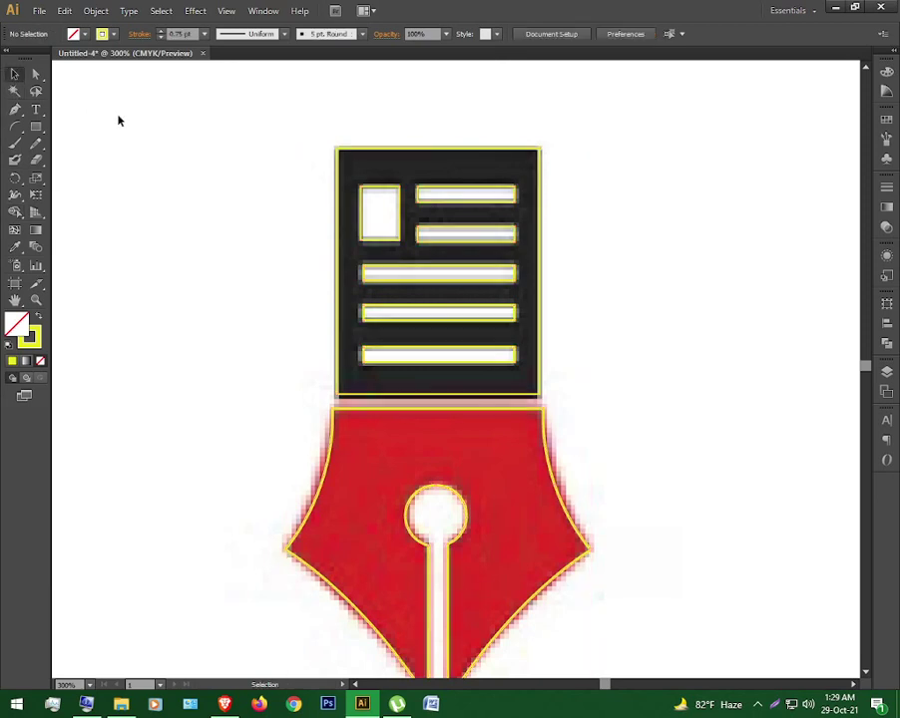
scroll(206, 169, "down", 1)
scroll(206, 177, "down", 1)
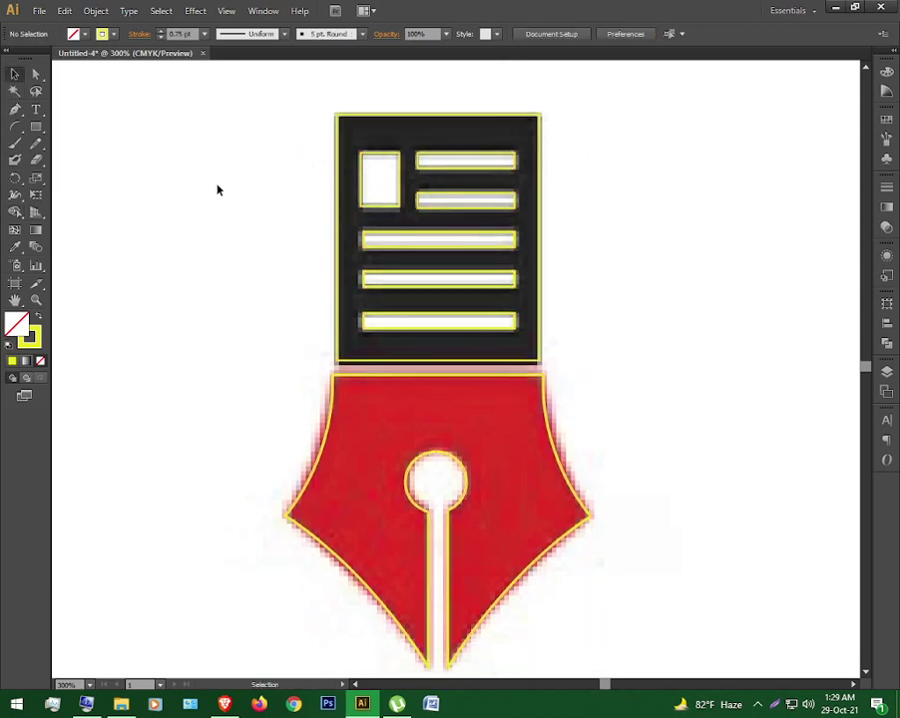
left_click(397, 175)
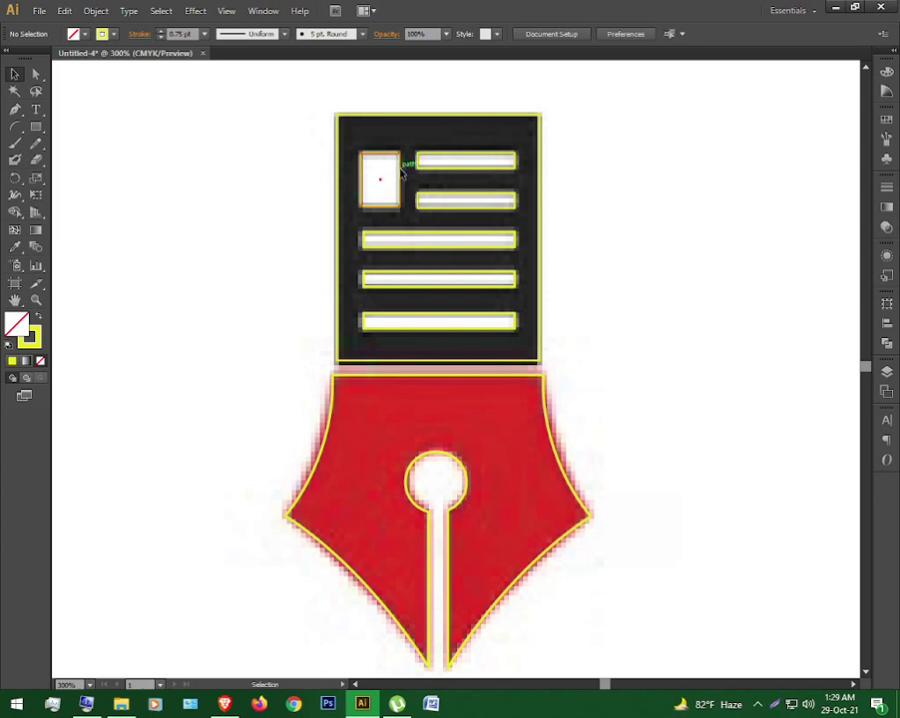
left_click(407, 142)
left_click_drag(391, 140, 479, 329)
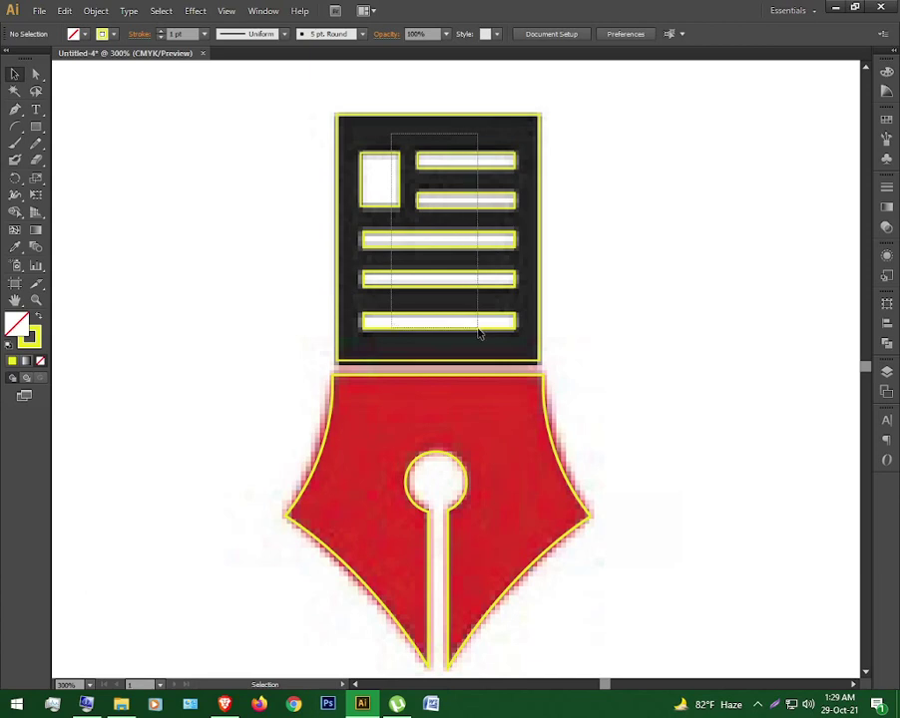
left_click(472, 92)
left_click_drag(311, 85, 571, 354)
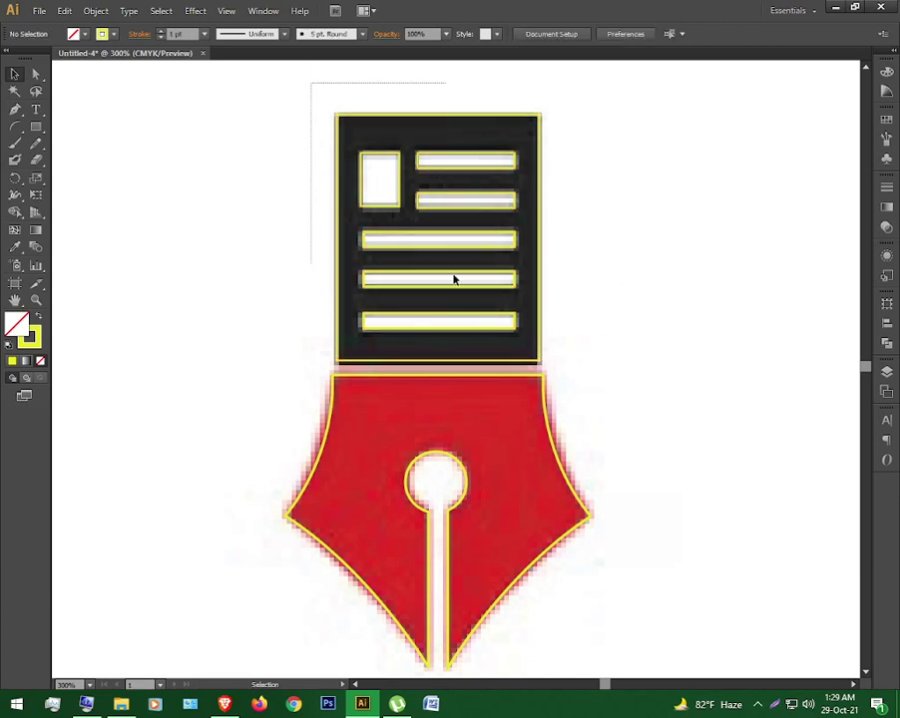
left_click(458, 116, "shift")
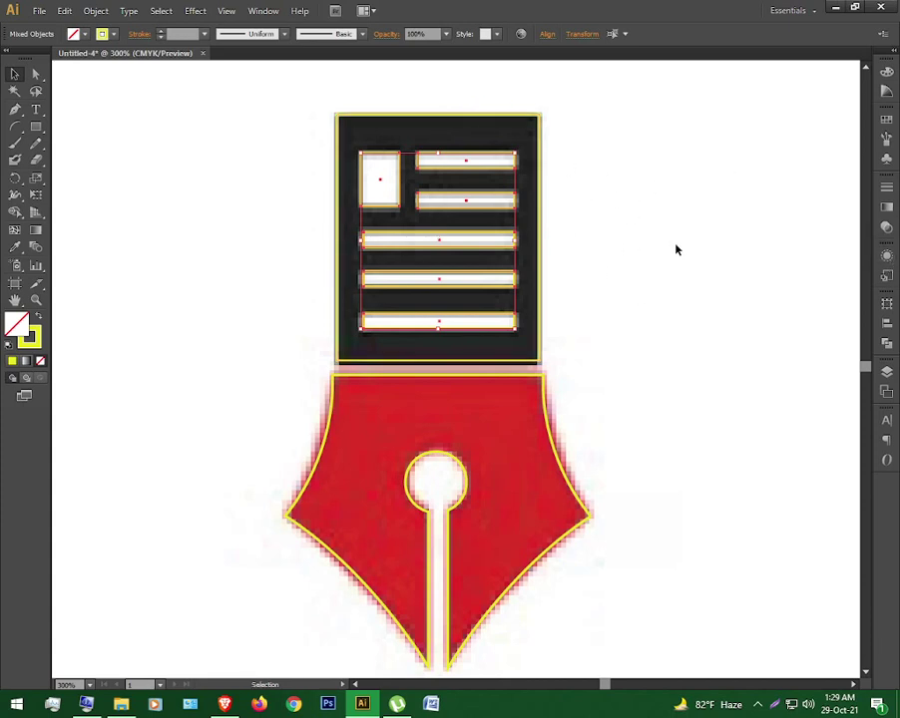
- Fill the document's inner bars and small square with CMYK Red
left_click(886, 119)
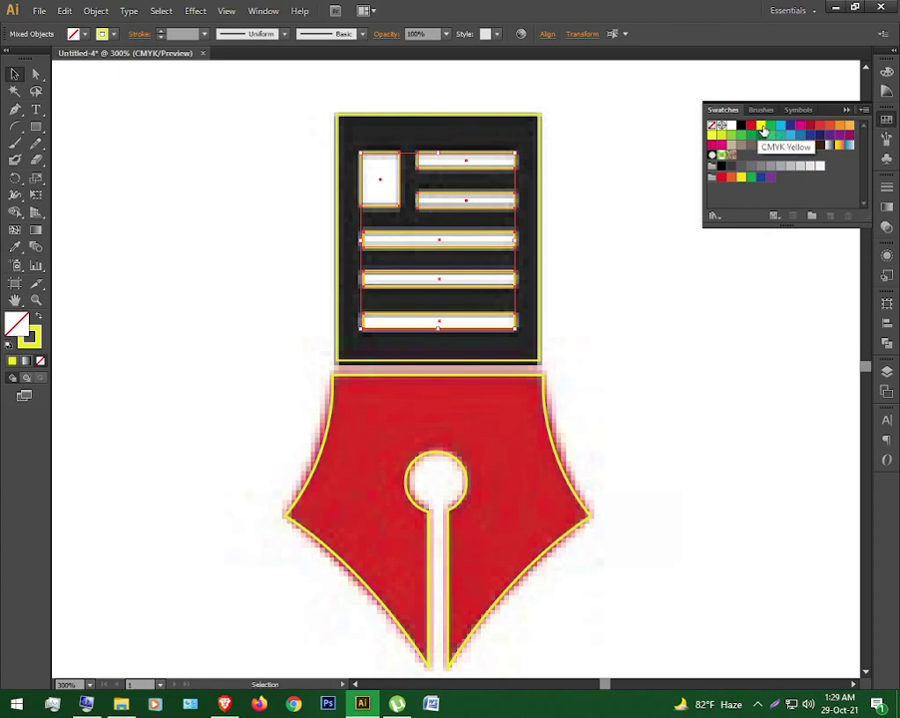
left_click(774, 127)
left_click(774, 127)
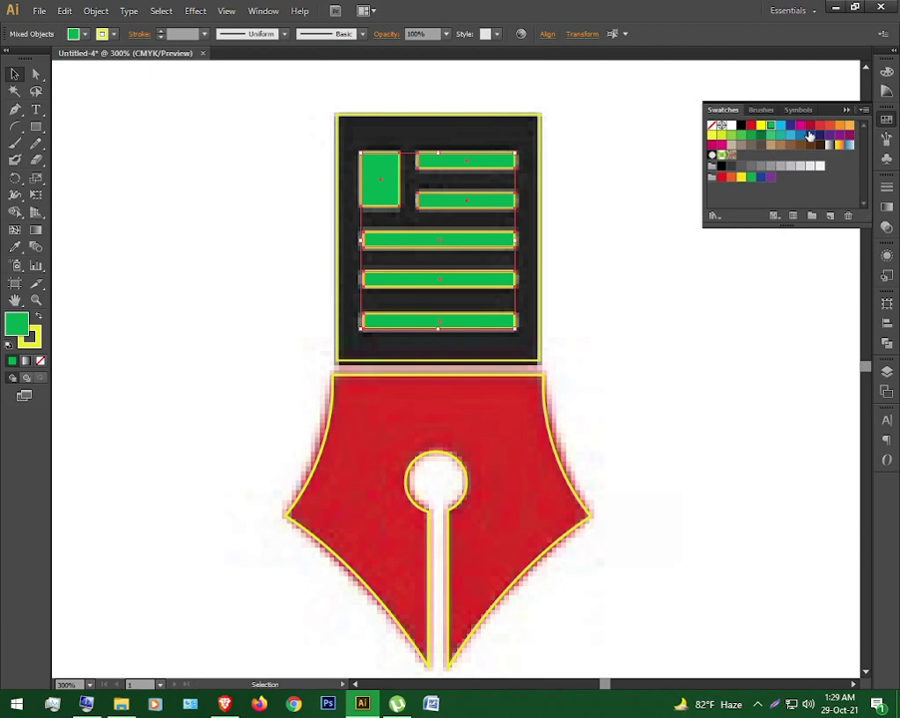
left_click(811, 125)
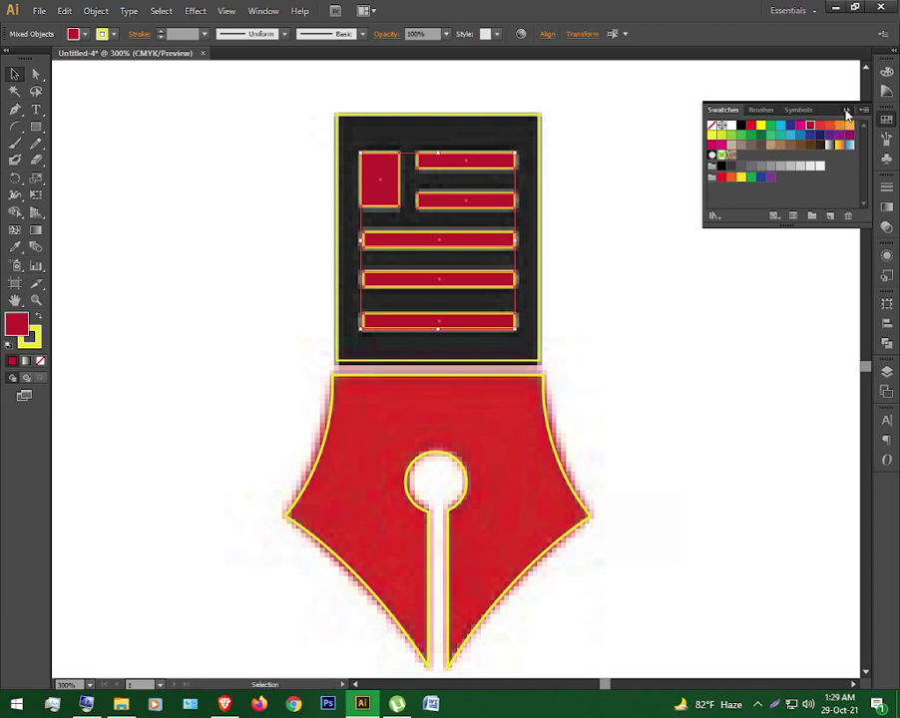
left_click(847, 110)
- Fill the dark document rectangle with CMYK Green
left_click(700, 165)
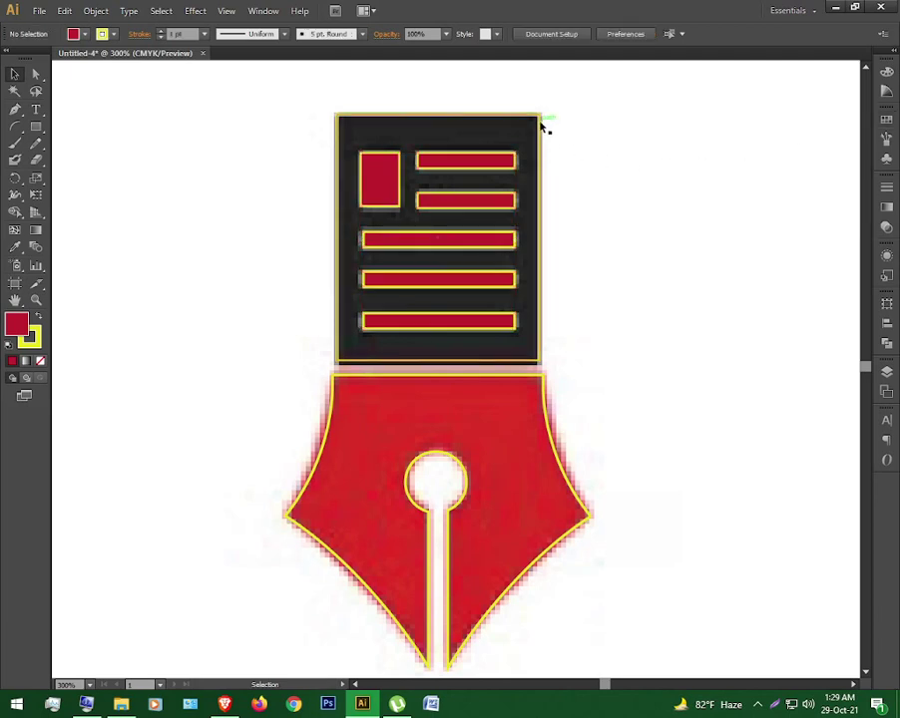
left_click(541, 124)
left_click(886, 121)
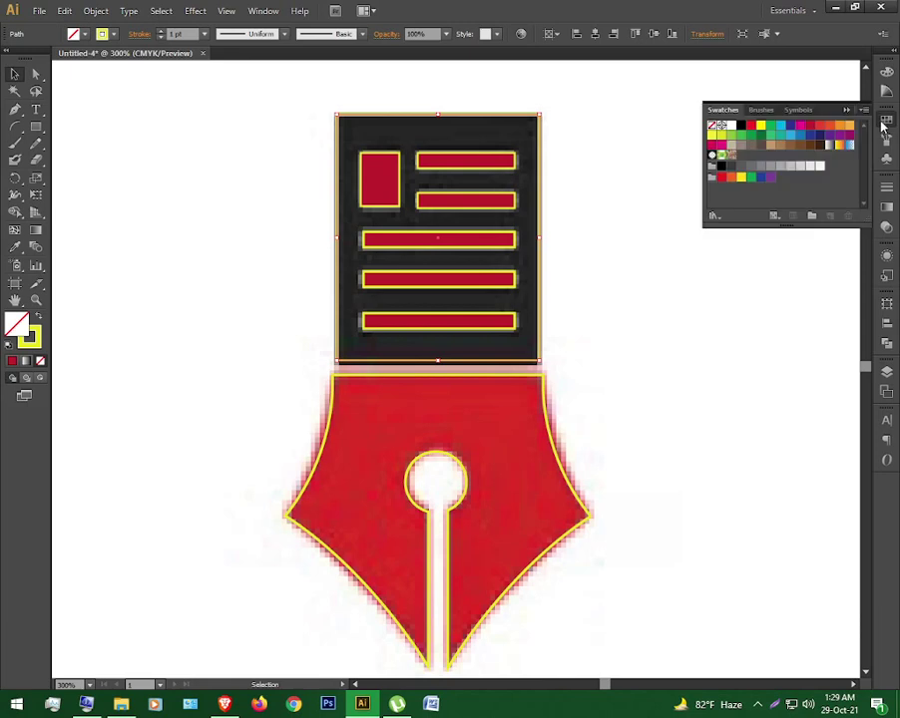
left_click(771, 126)
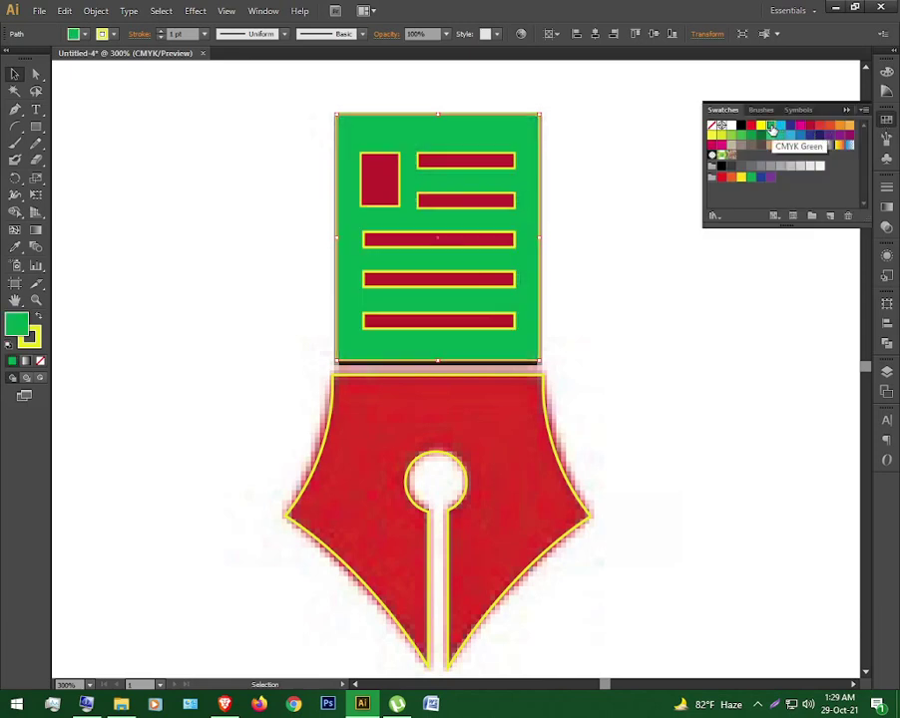
left_click(731, 285)
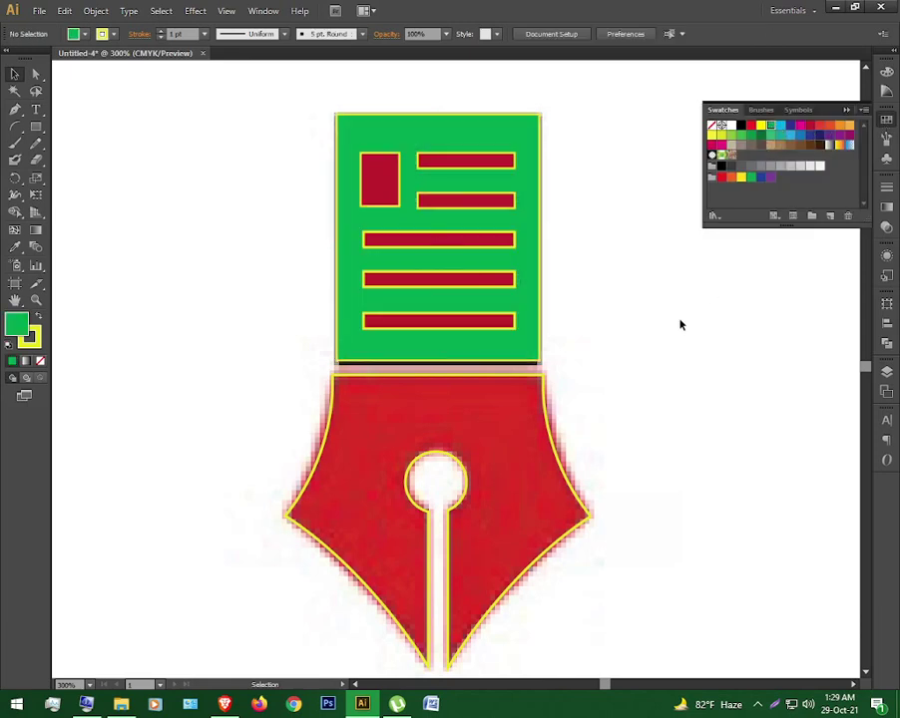
scroll(640, 319, "down", 2)
scroll(624, 305, "down", 1)
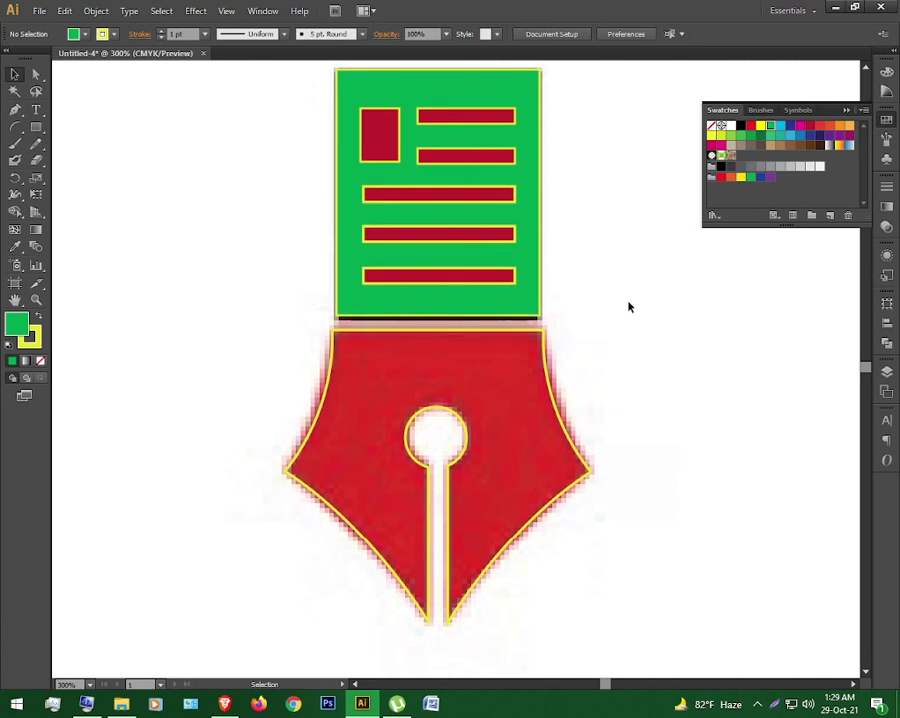
- Fill the pen nib with the dark blue swatch, undoing an accidental green fill
left_click(553, 380)
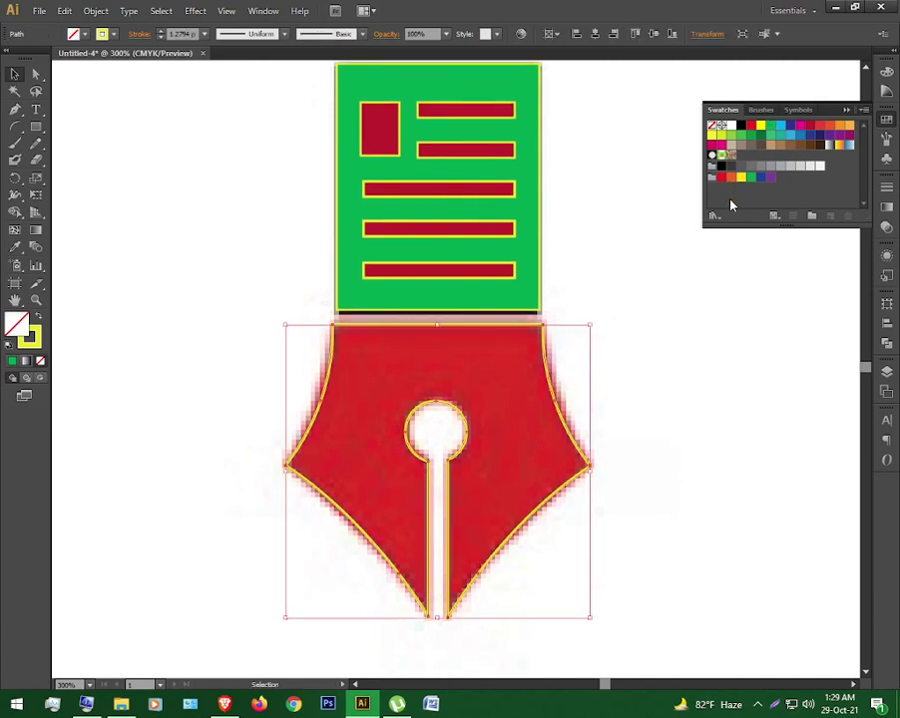
left_click(770, 128)
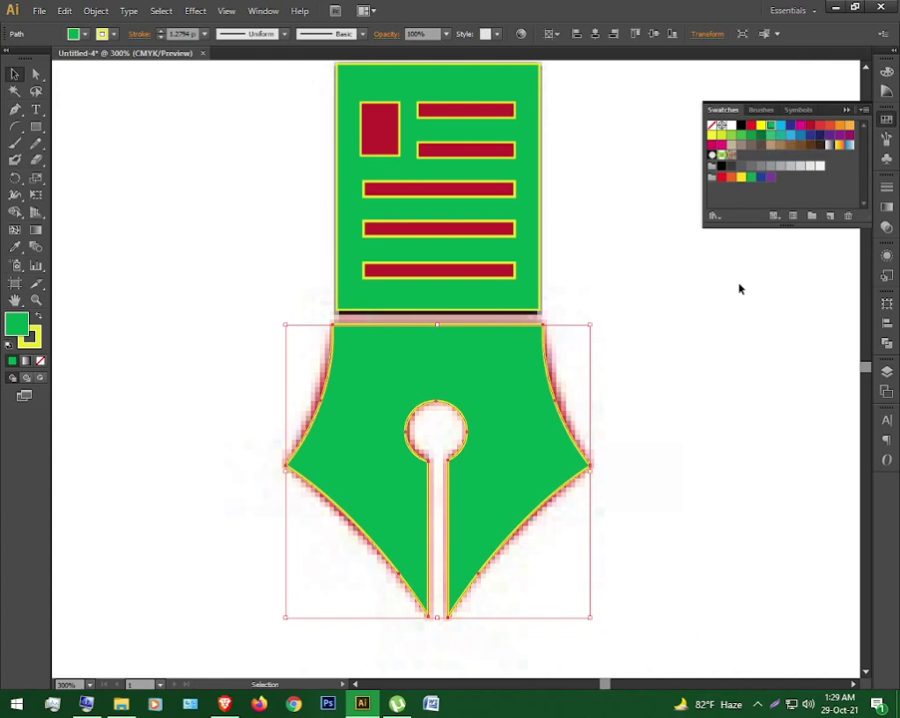
key("a")
key("ctrl+z")
key("v")
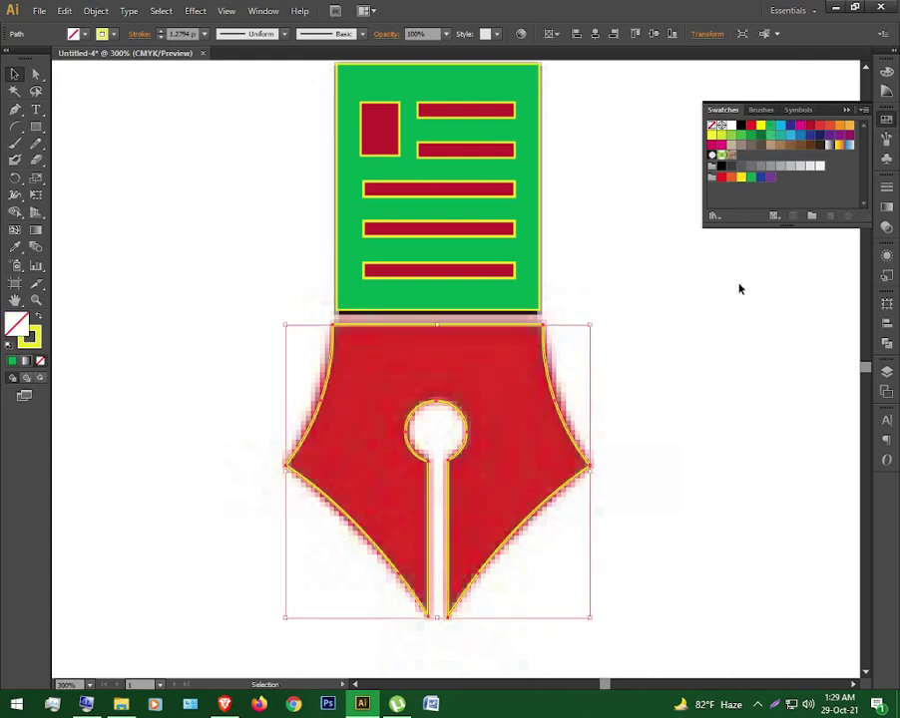
left_click(790, 127)
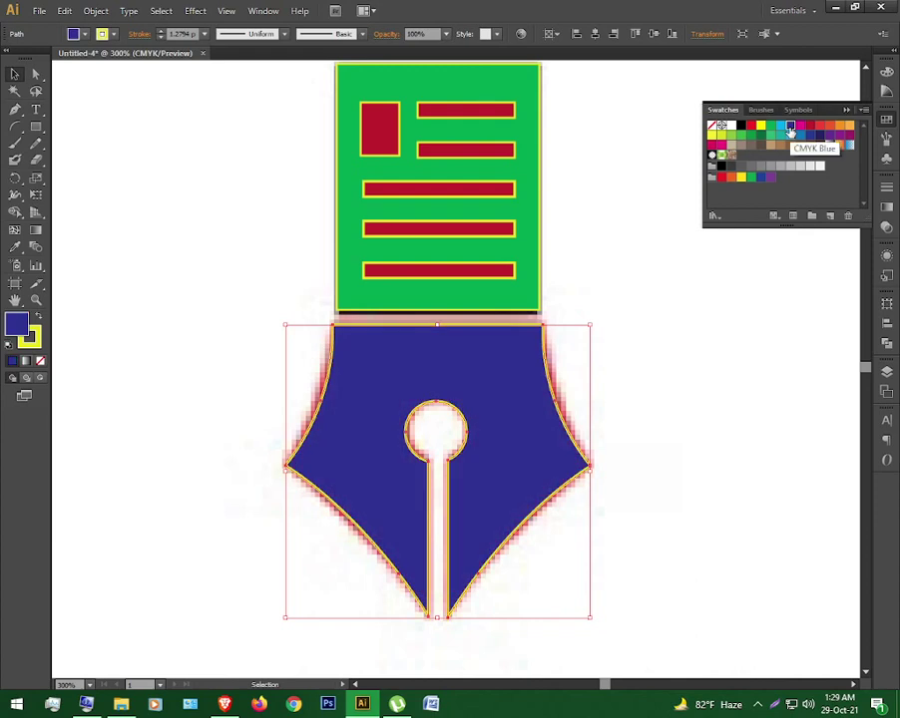
left_click(714, 415)
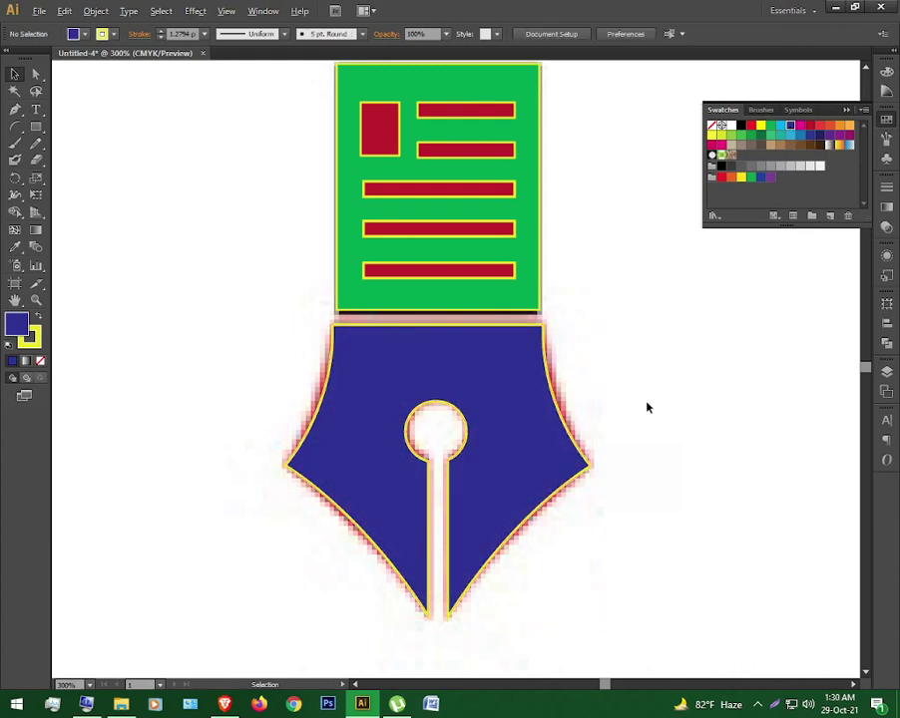
- Group all the coloured logo pieces with Ctrl+G and zoom out to the full artboard
key("ctrl+minus")
left_click_drag(706, 399, 620, 391)
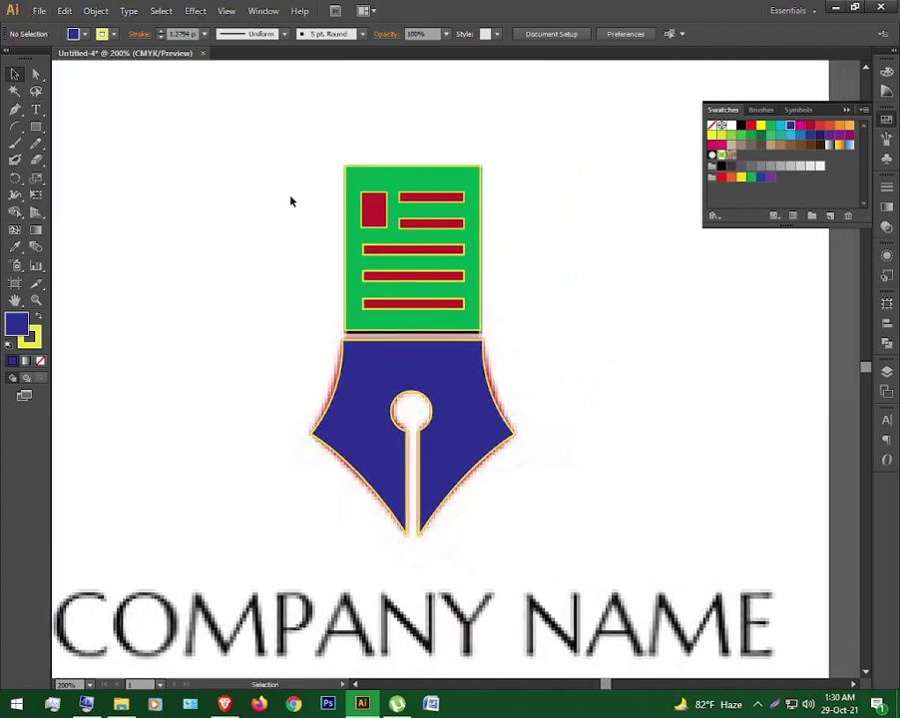
left_click_drag(319, 185, 341, 186)
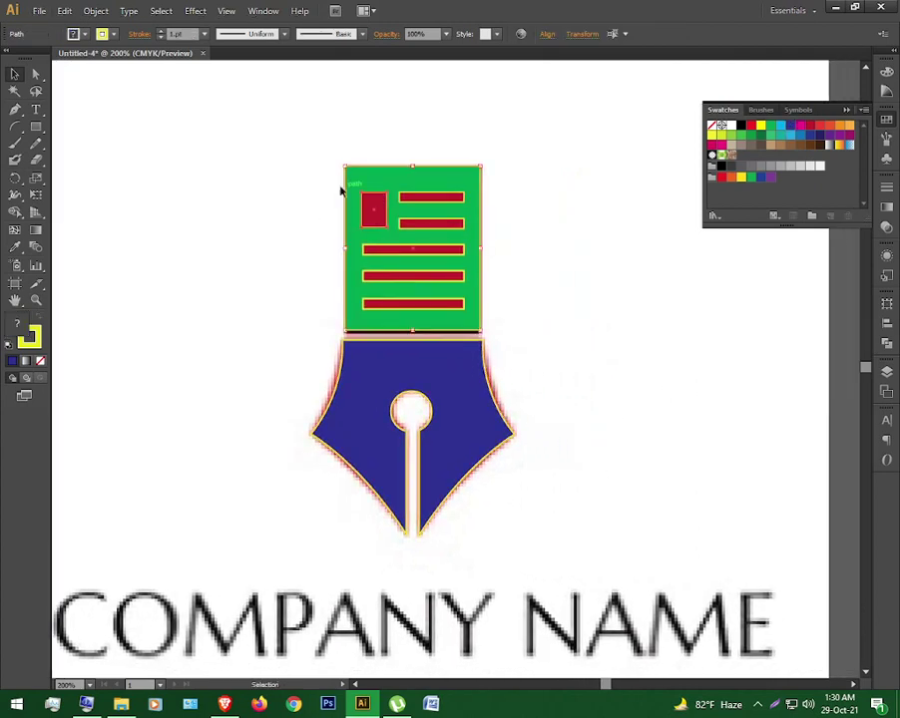
left_click(292, 127)
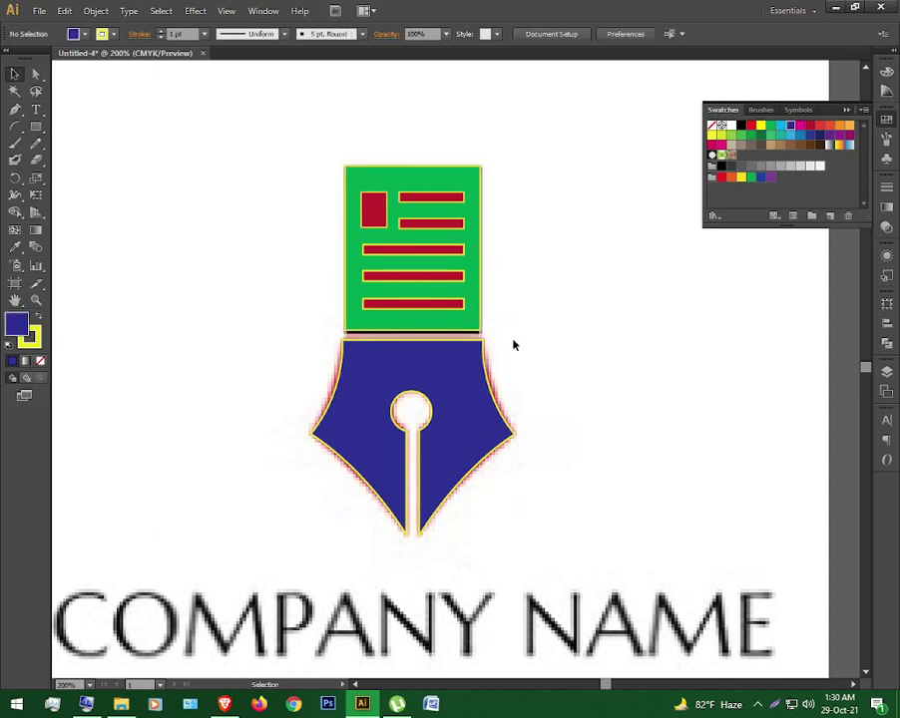
left_click_drag(226, 136, 606, 541)
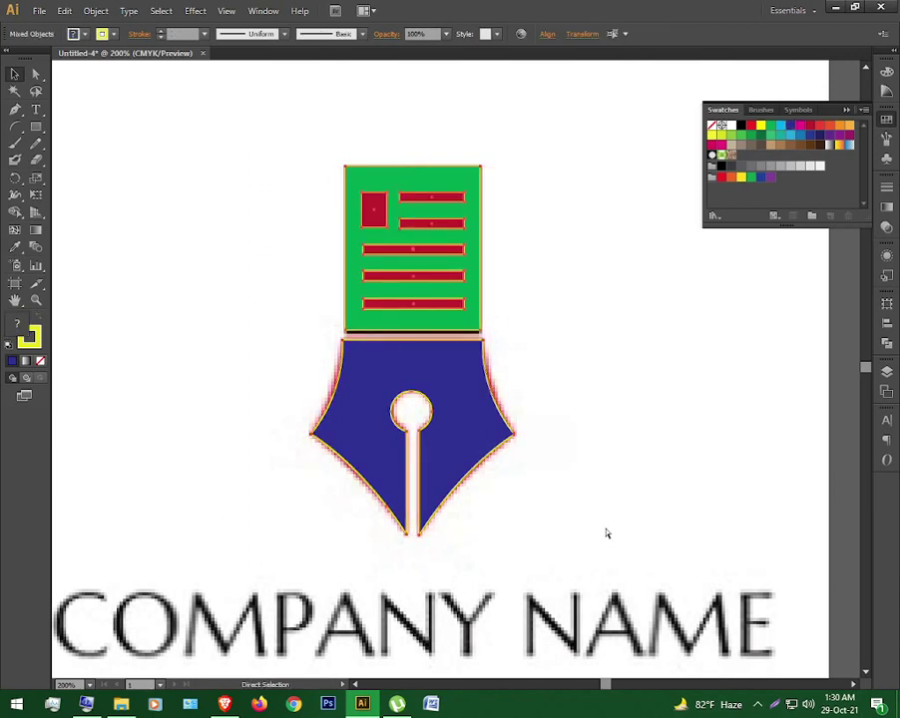
key("ctrl+g")
left_click(554, 505)
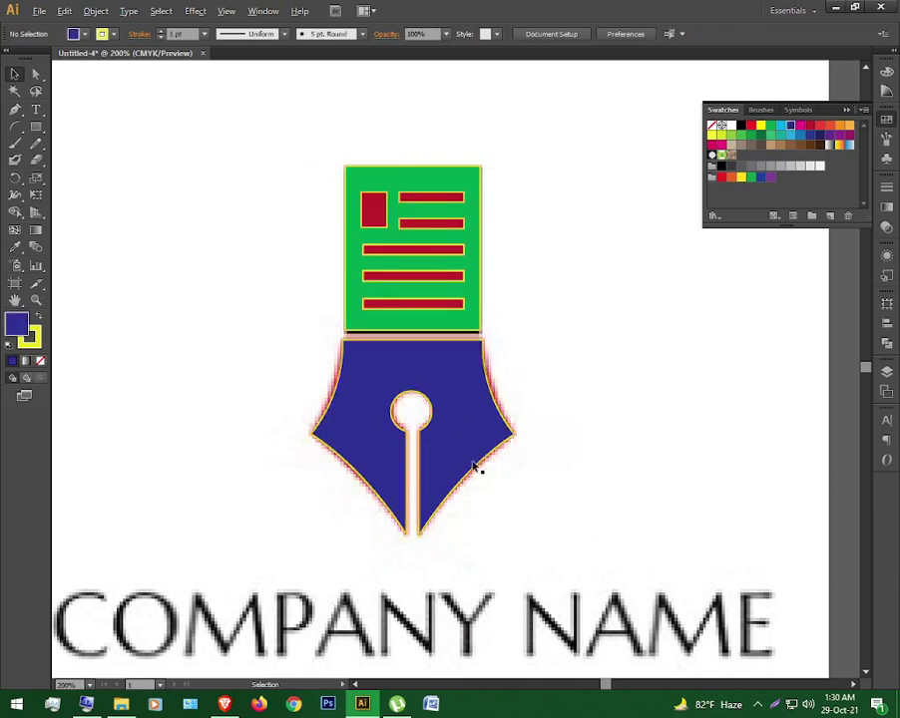
key("ctrl+minus")
key("ctrl+minus")
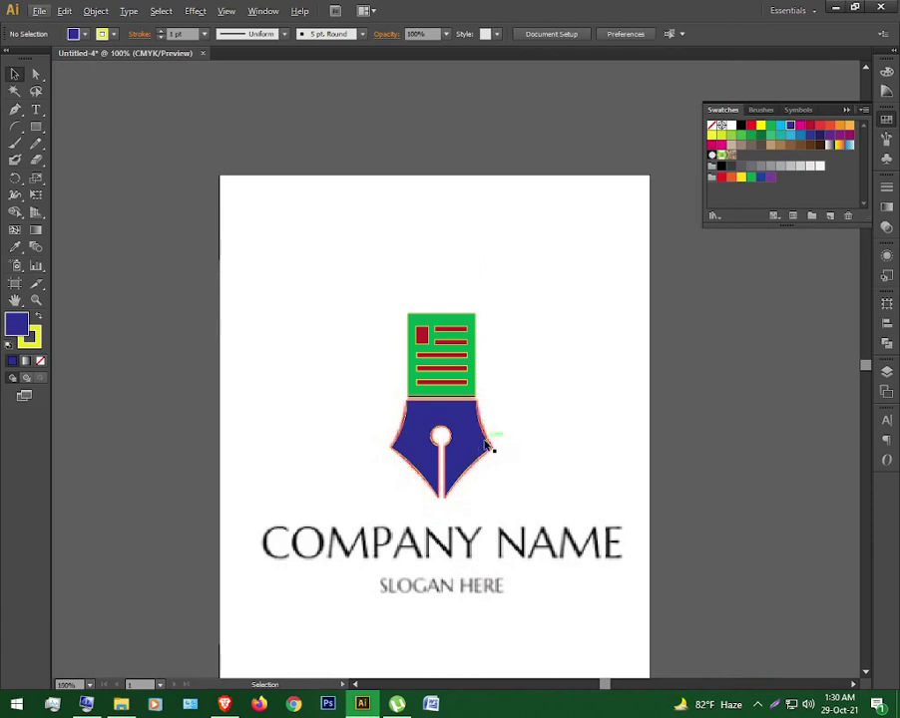
- Move the grouped coloured logo off the artboard onto the pasteboard at the left
left_click_drag(486, 443, 195, 389)
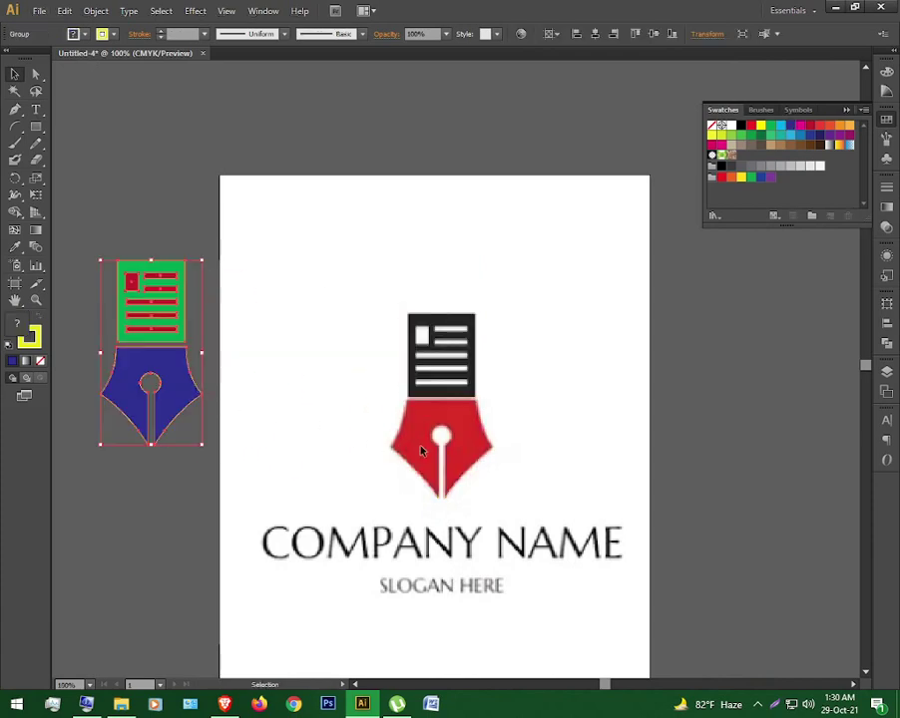
left_click(385, 359)
left_click_drag(361, 273, 690, 659)
scroll(561, 526, "down", 2)
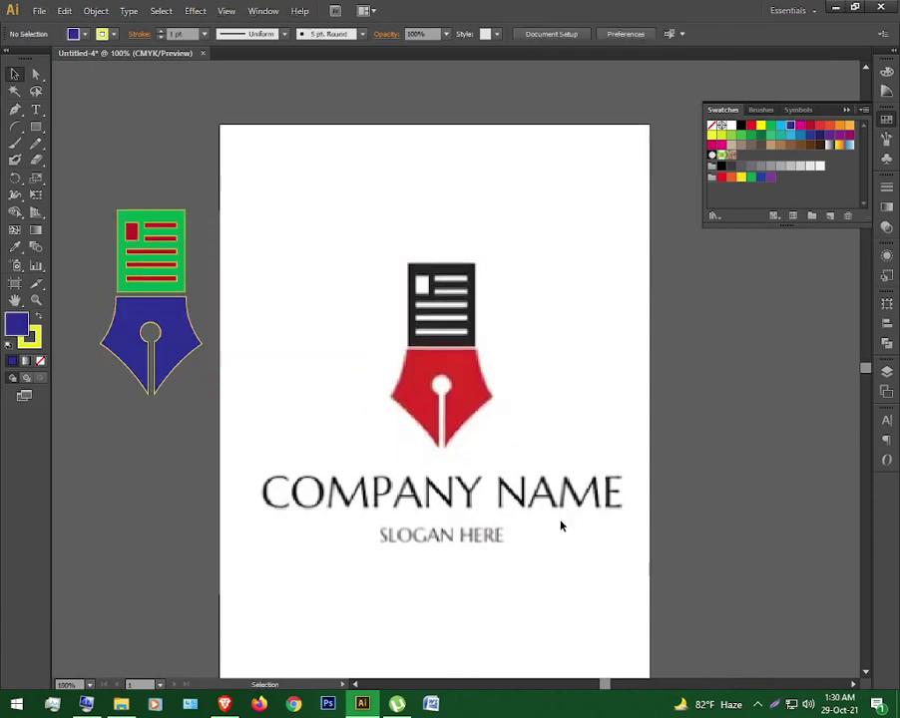
scroll(560, 526, "down", 3)
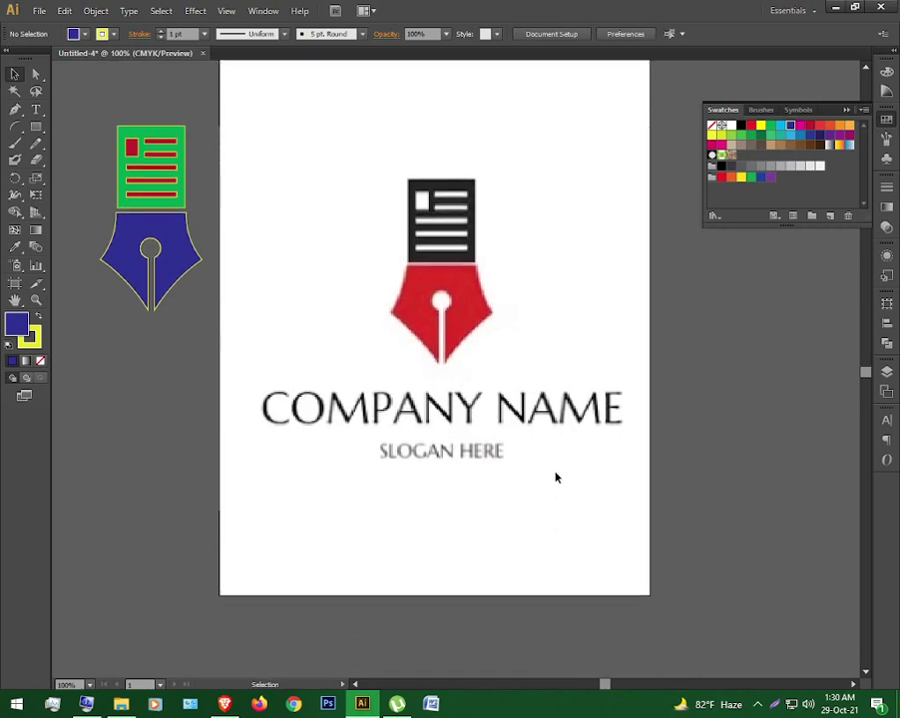
- Unlock and delete Layer 1 containing the reference logo and text
left_click(885, 371)
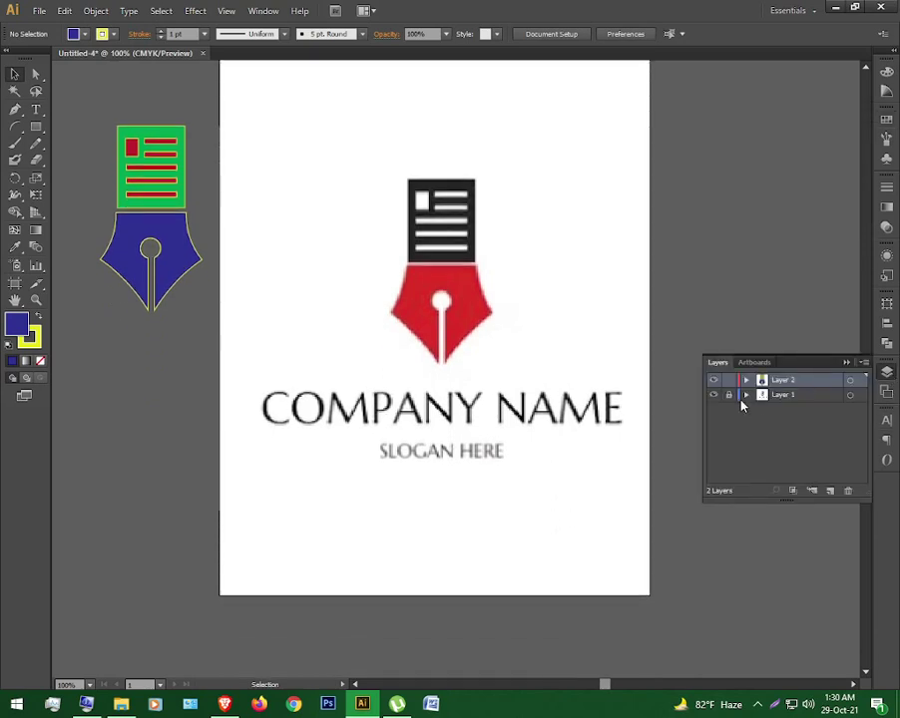
left_click(725, 396)
left_click(820, 396)
left_click(848, 490)
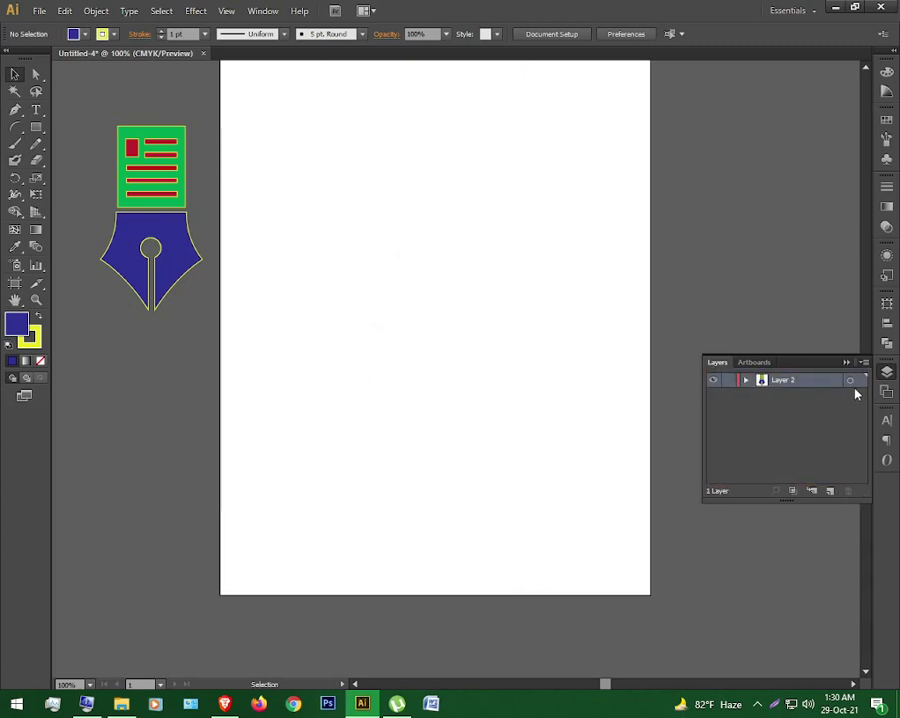
left_click(845, 365)
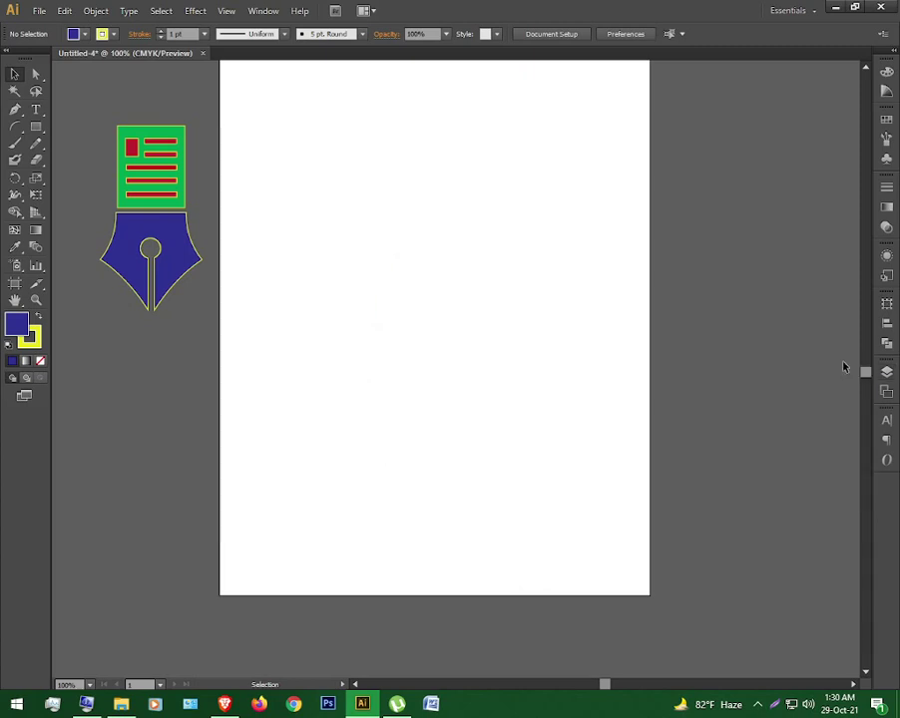
left_click(141, 205)
left_click(312, 323)
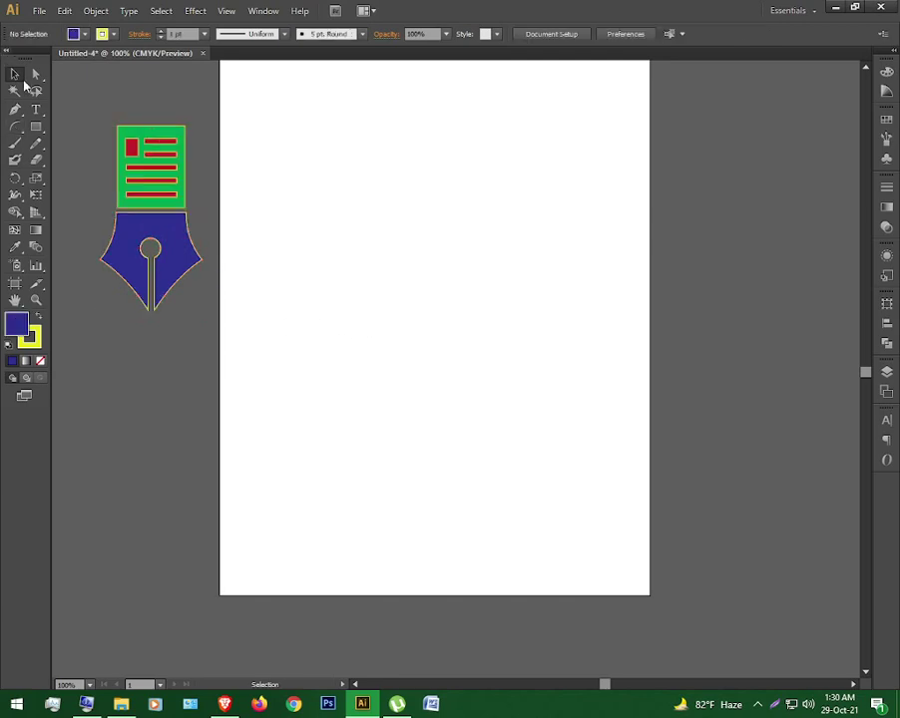
scroll(369, 333, "down", 1, "alt")
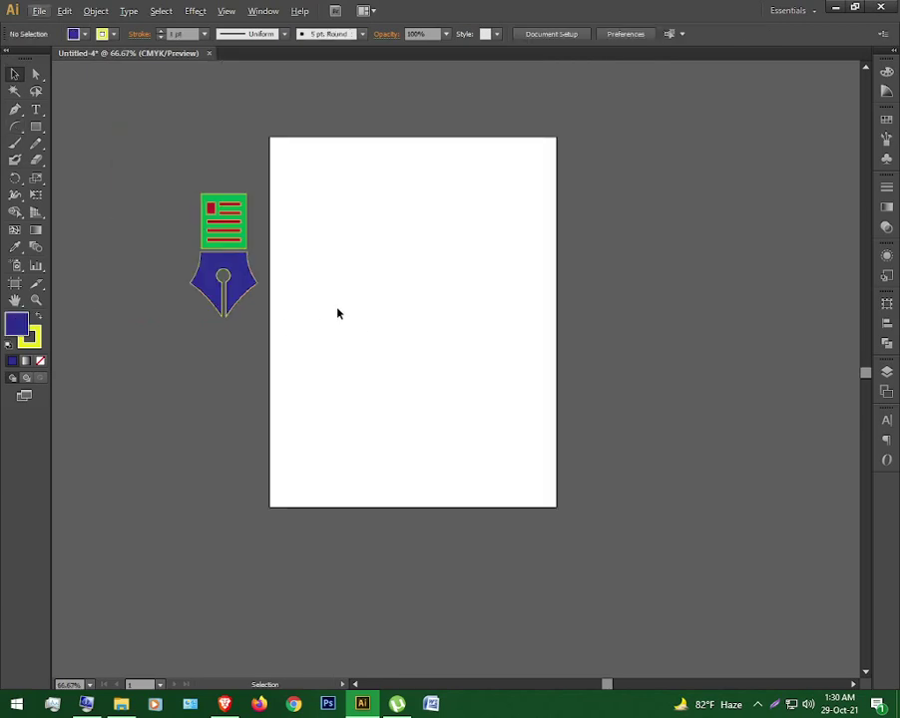
- Draw a rectangle over the artboard and give it a tan swatch fill
left_click(36, 127)
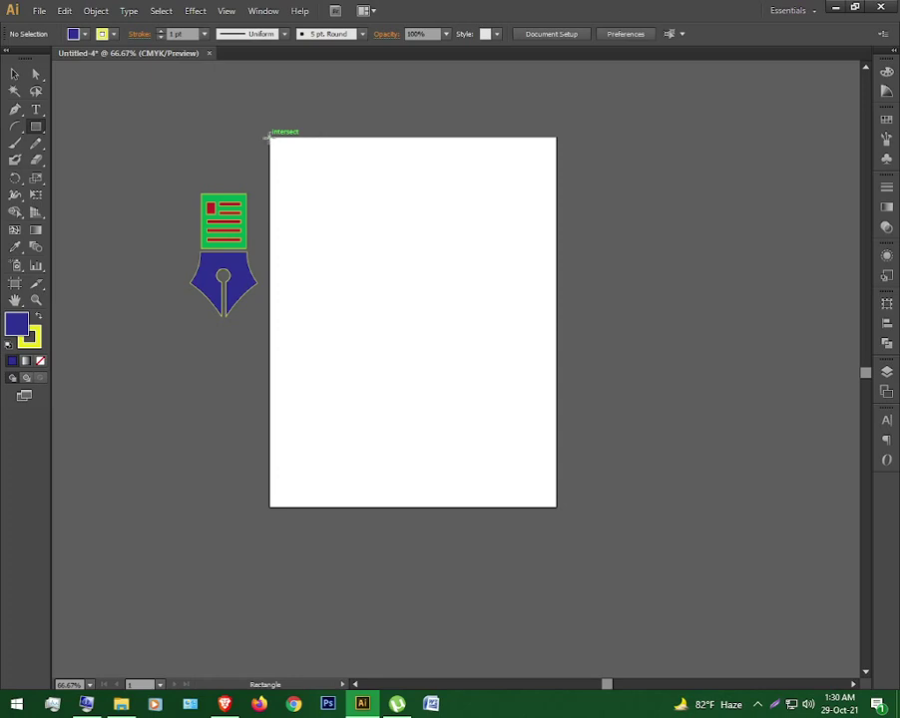
left_click_drag(272, 141, 558, 509)
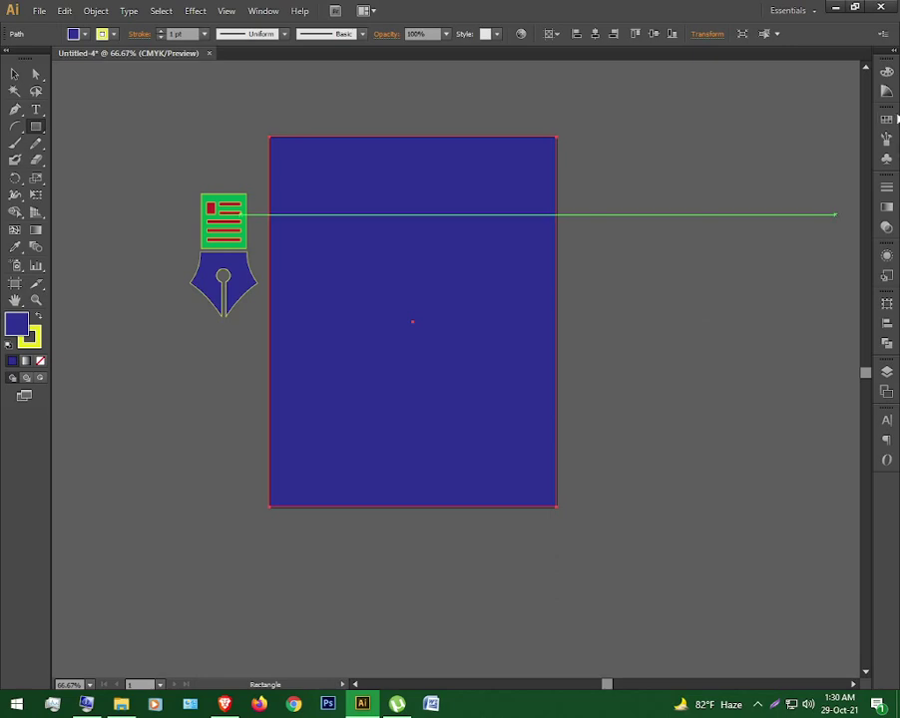
left_click(887, 119)
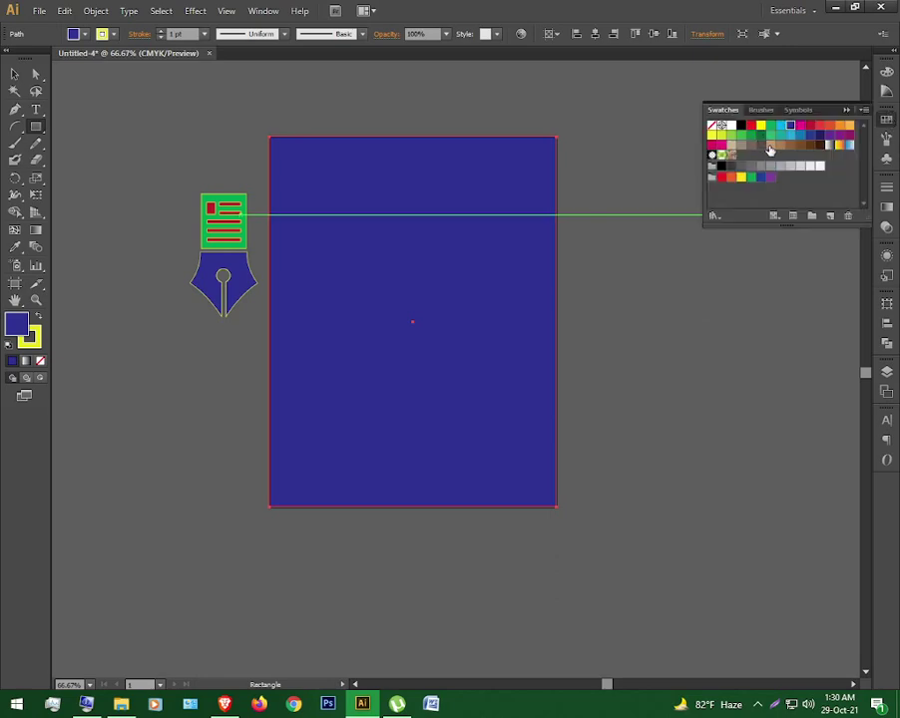
left_click(769, 149)
left_click(626, 277)
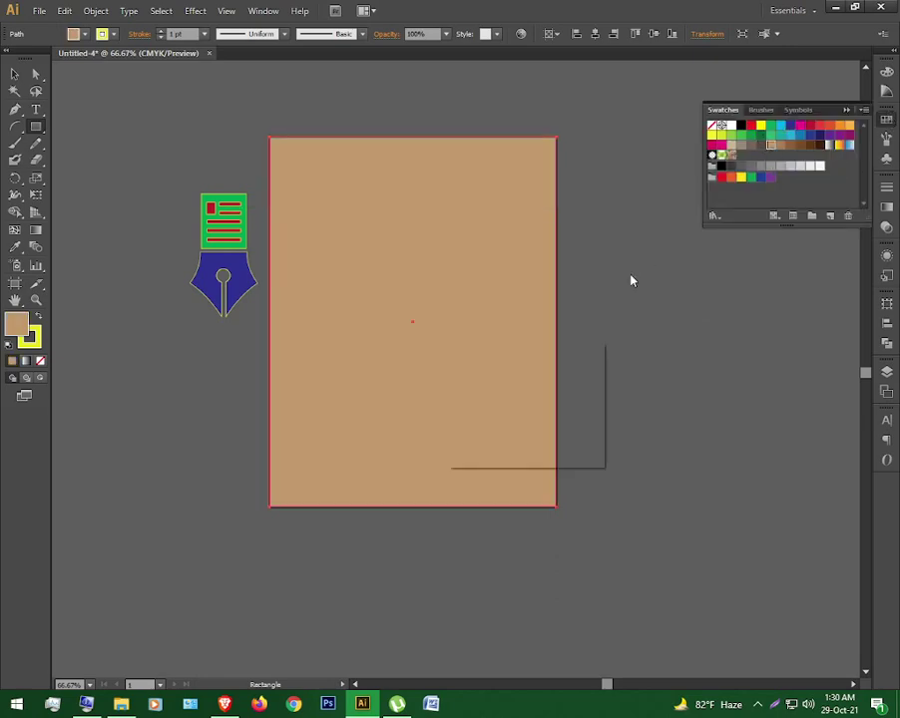
left_click(554, 434)
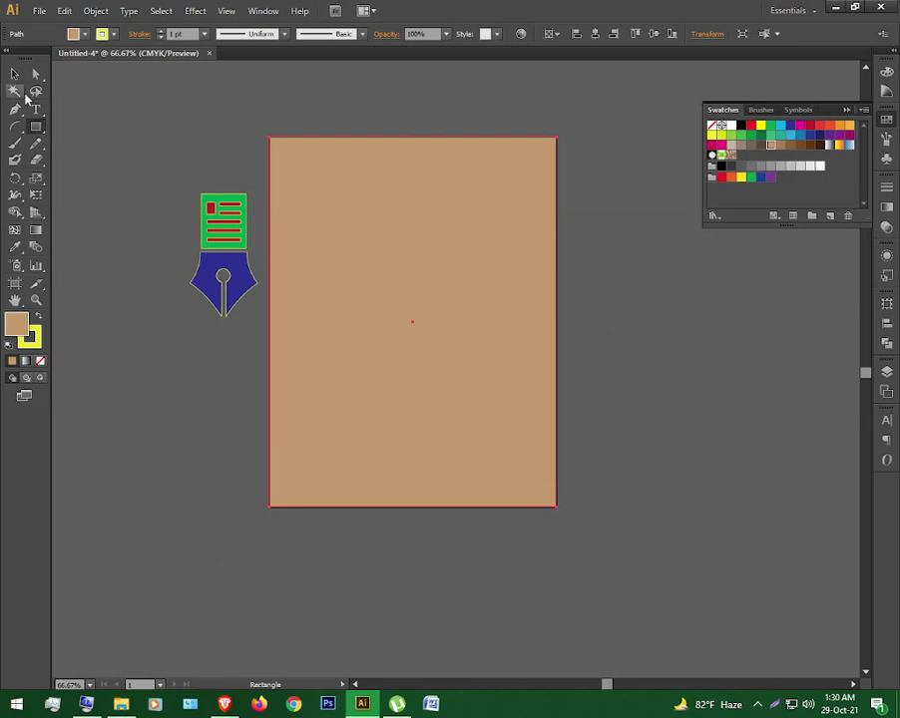
left_click(15, 74)
left_click(160, 219)
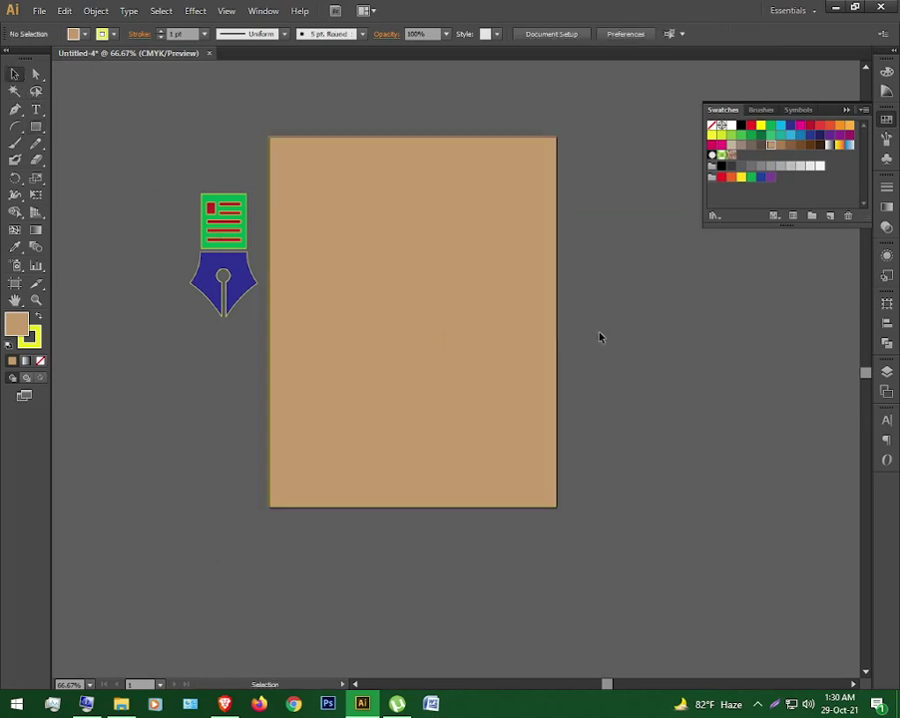
- Create an exact 8.5 × 11 in rectangle and delete the misplaced tan rectangle
left_click(36, 127)
left_click(121, 156)
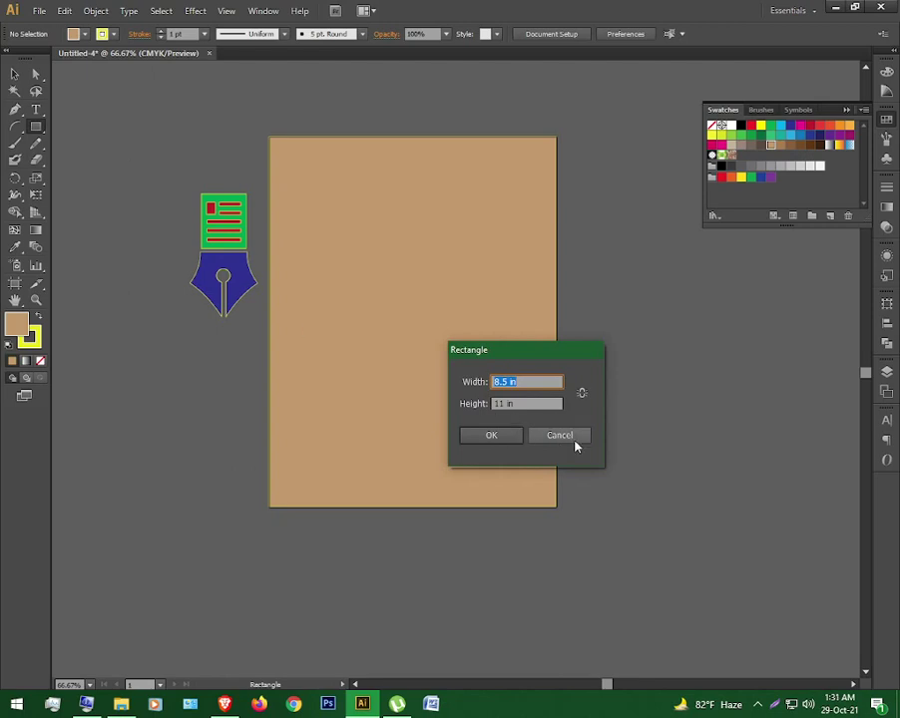
key("Return")
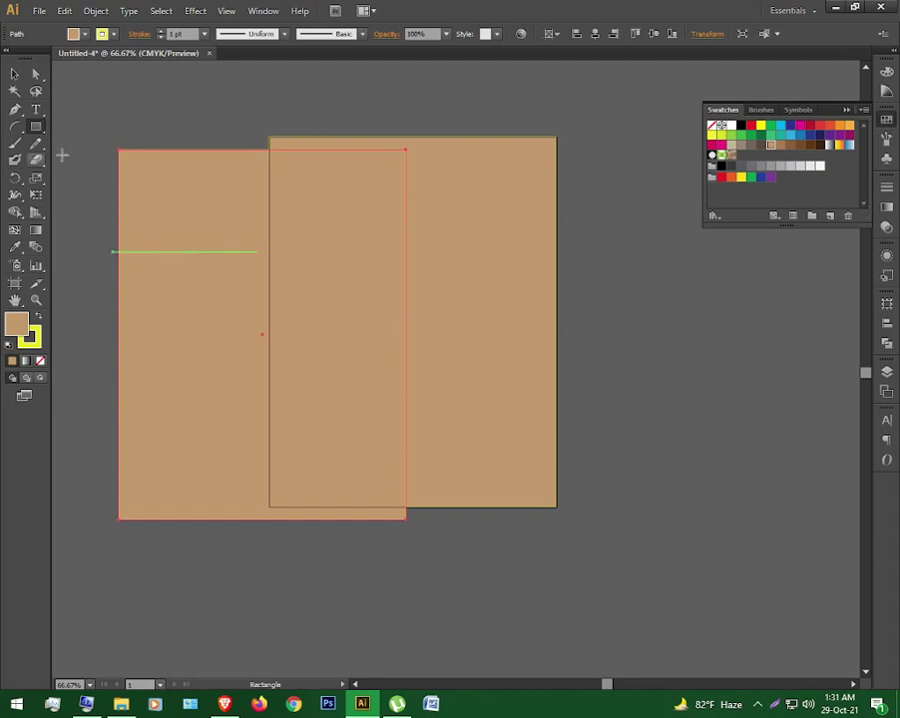
left_click(14, 74)
left_click(509, 297)
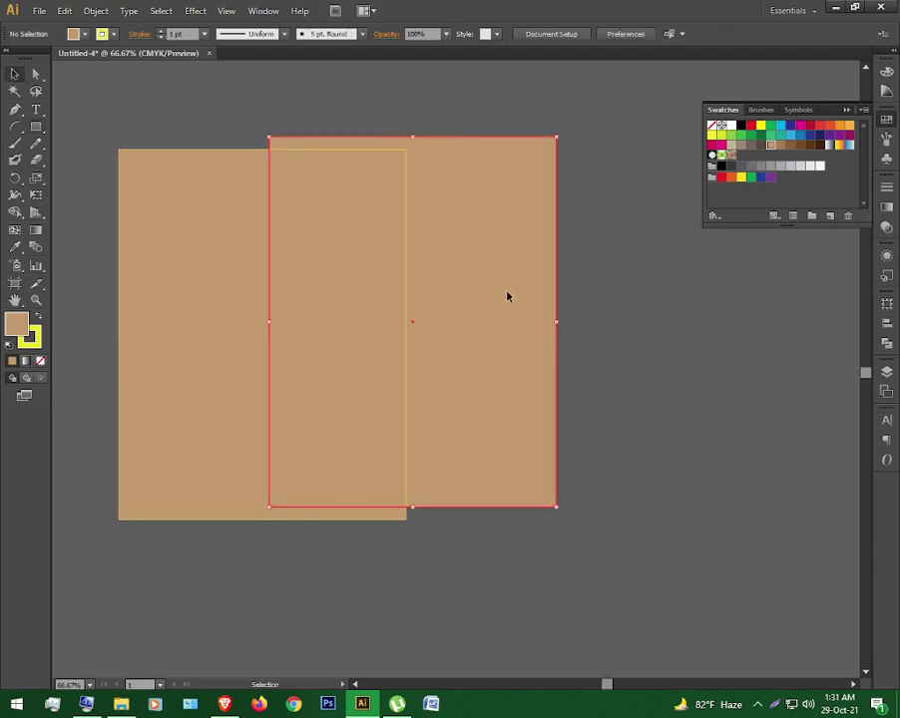
key("Delete")
- Centre the tan rectangle on the artboard and set its stroke to None
left_click(403, 270)
left_click(597, 33)
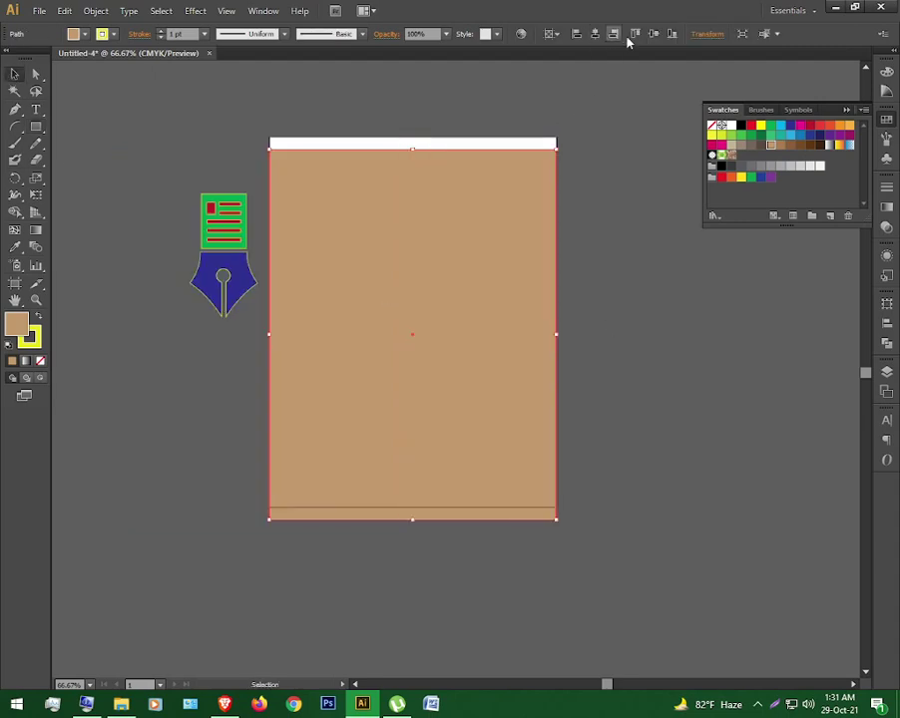
left_click(653, 34)
left_click(612, 188)
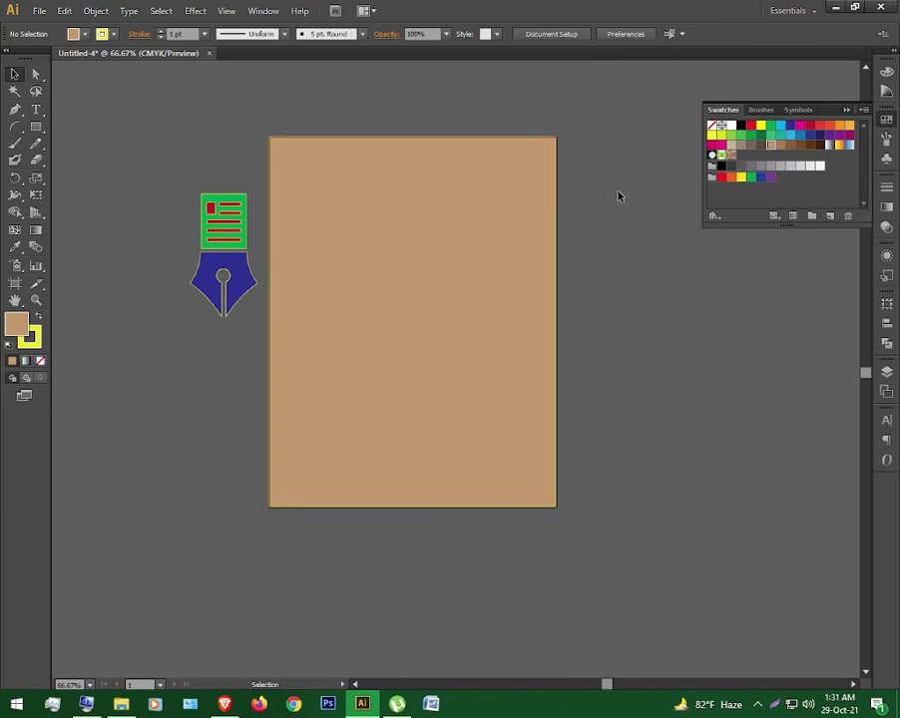
left_click(523, 232)
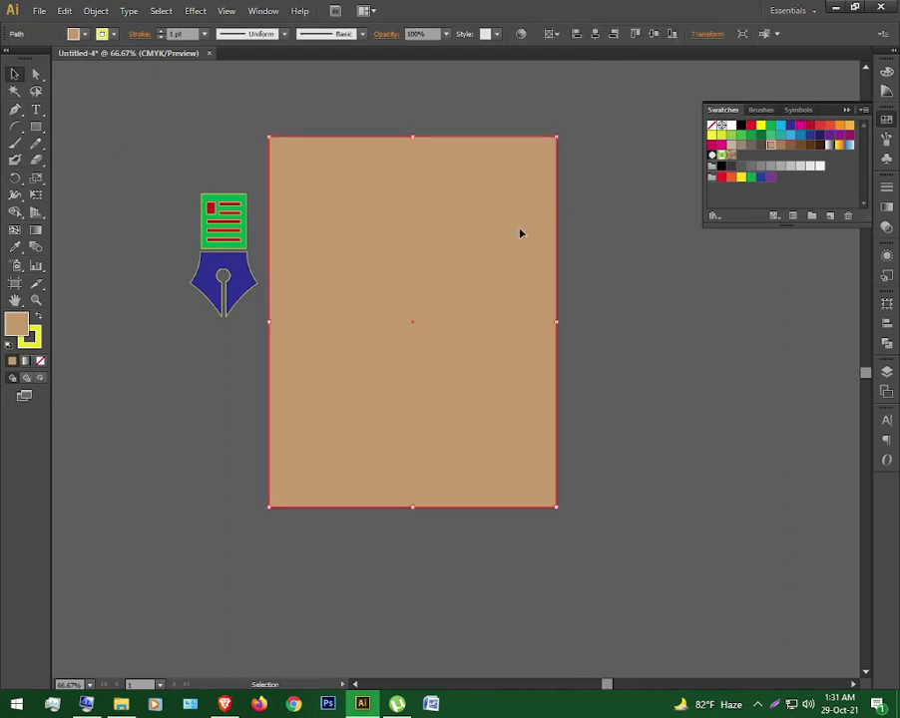
left_click(36, 342)
left_click(40, 360)
key("ctrl+shift+a")
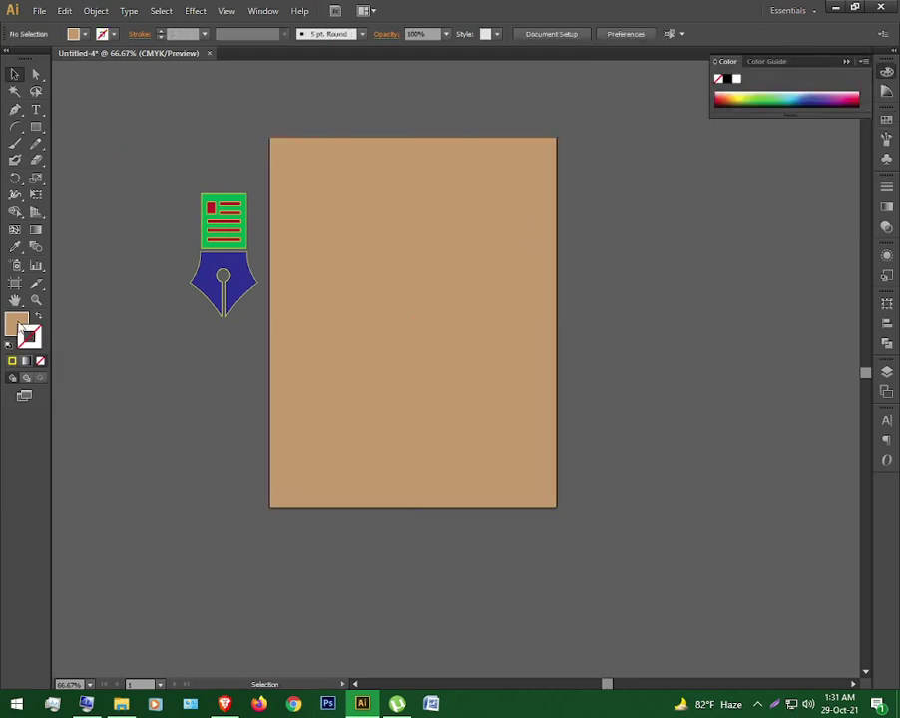
- Centre the pen-nib logo group horizontally and vertically on the artboard
left_click(203, 230)
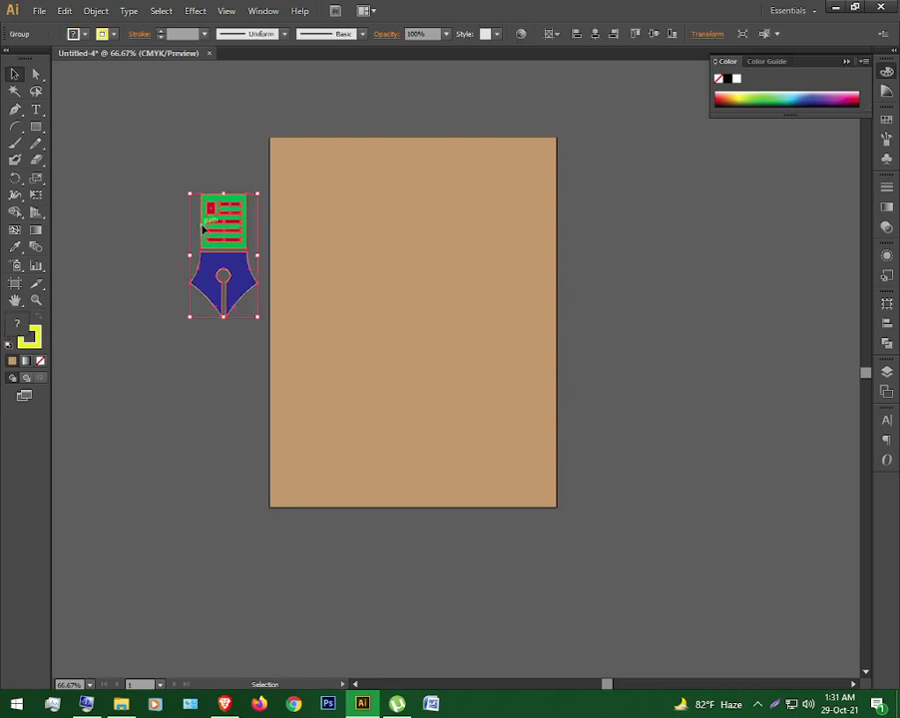
left_click(127, 270)
left_click(203, 251)
left_click(595, 34)
left_click(654, 34)
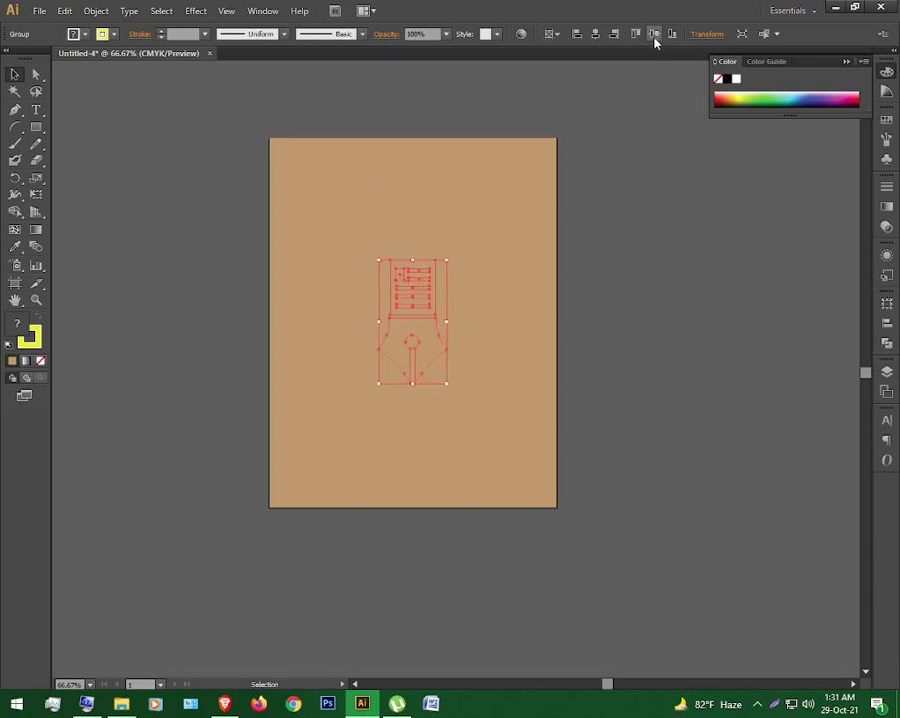
left_click(584, 305)
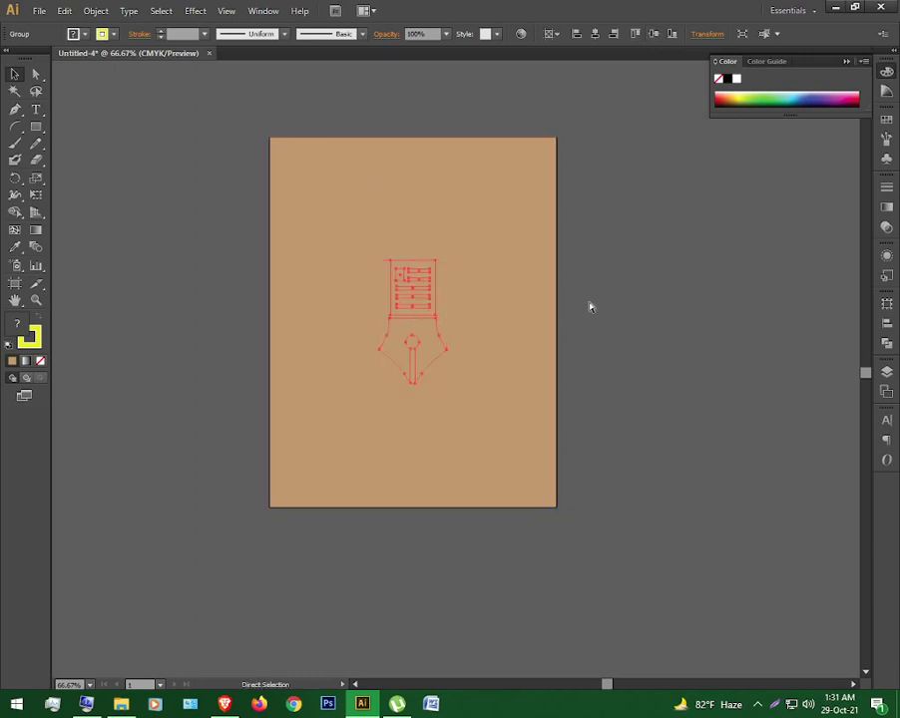
- Scale the logo up to nearly fill the page while keeping it inside the artboard
left_click(427, 344)
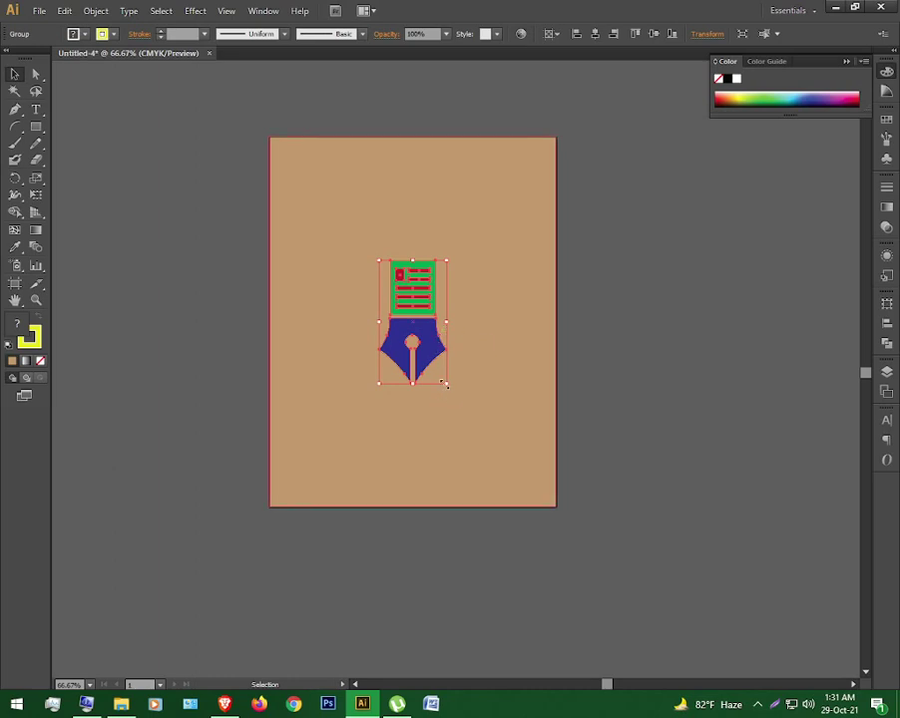
left_click_drag(445, 385, 481, 425)
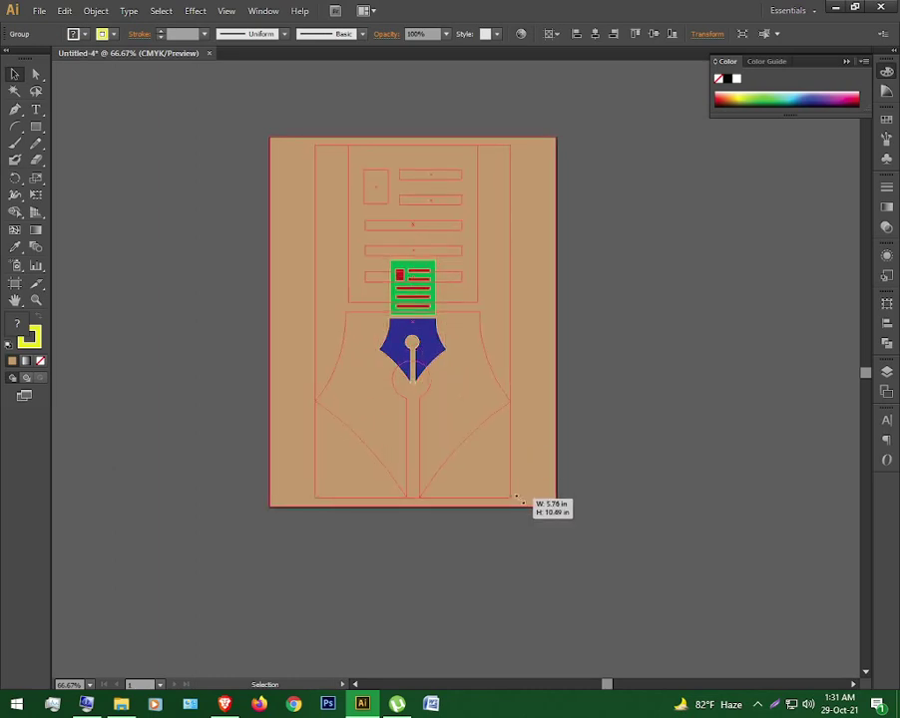
left_click_drag(515, 494, 511, 488)
left_click(631, 468)
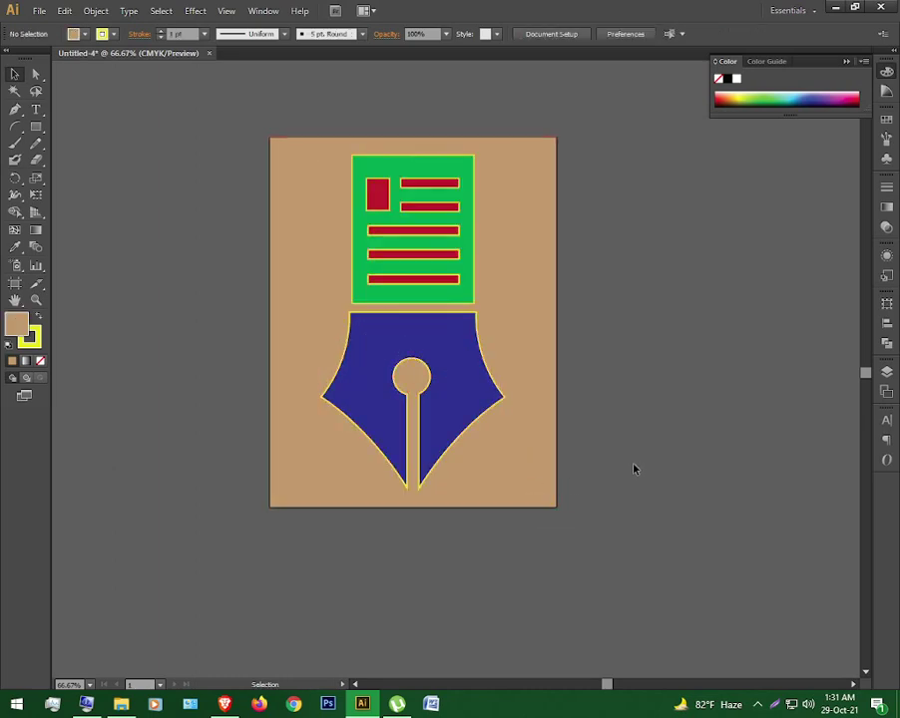
scroll(598, 462, "up", 1)
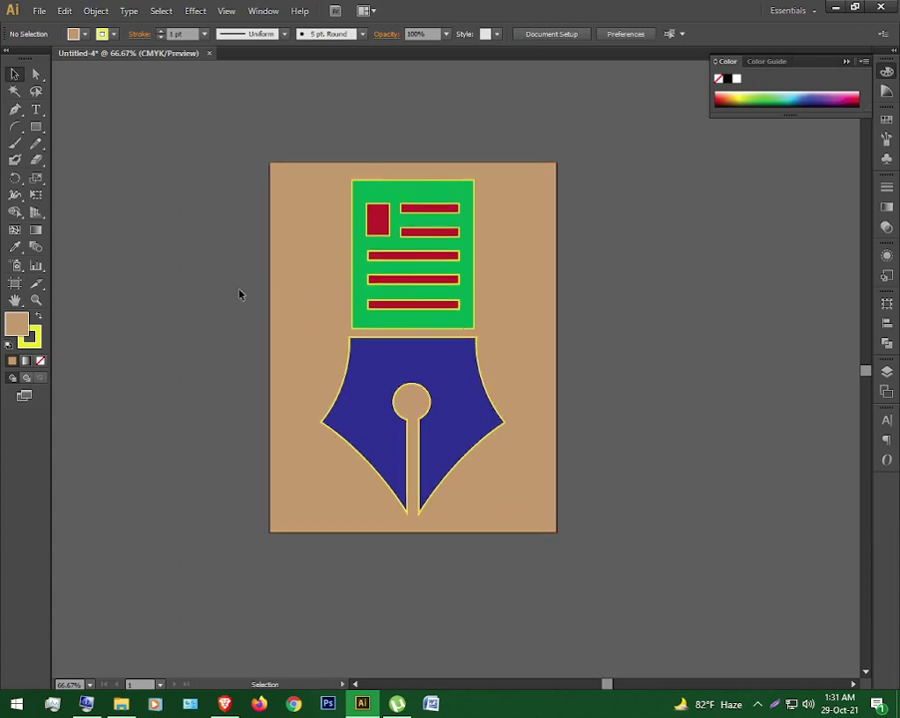
- Save the document as 07.ai in Adobe Illustrator format with default options
left_click(39, 11)
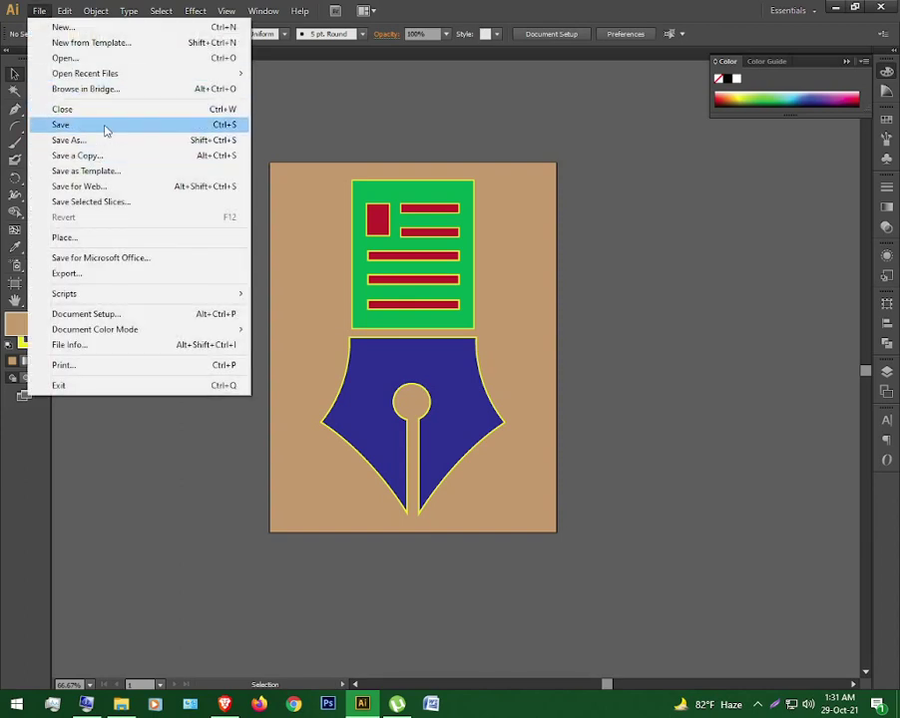
left_click(103, 128)
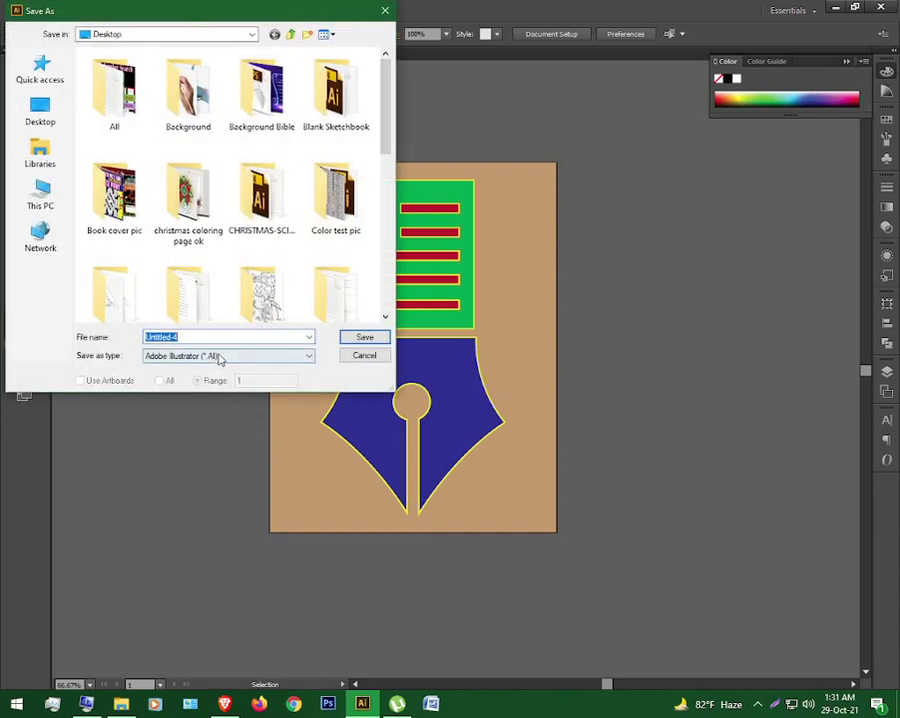
type("0")
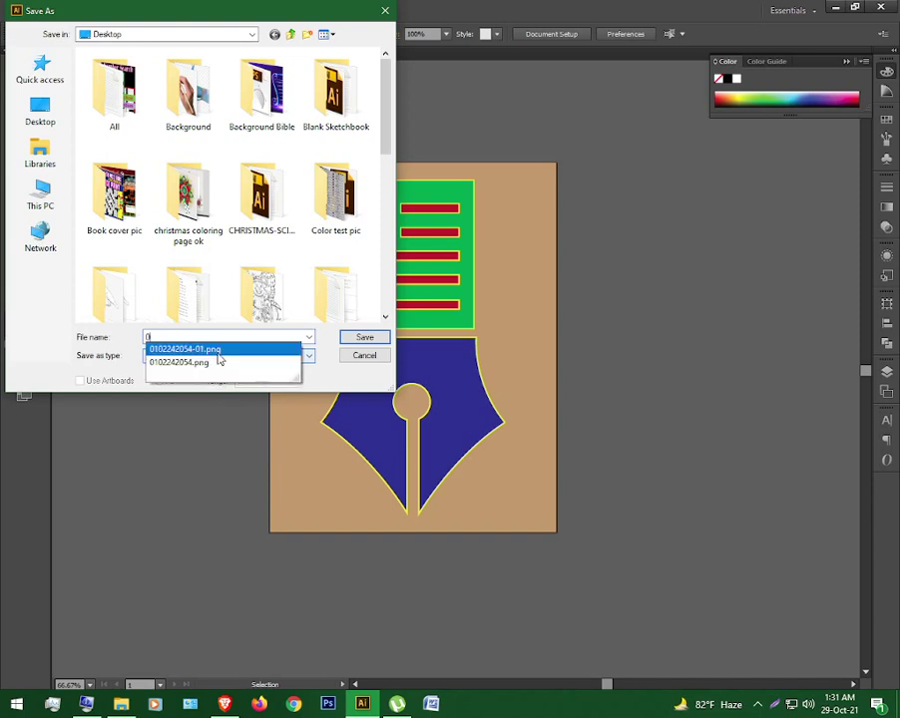
type("7")
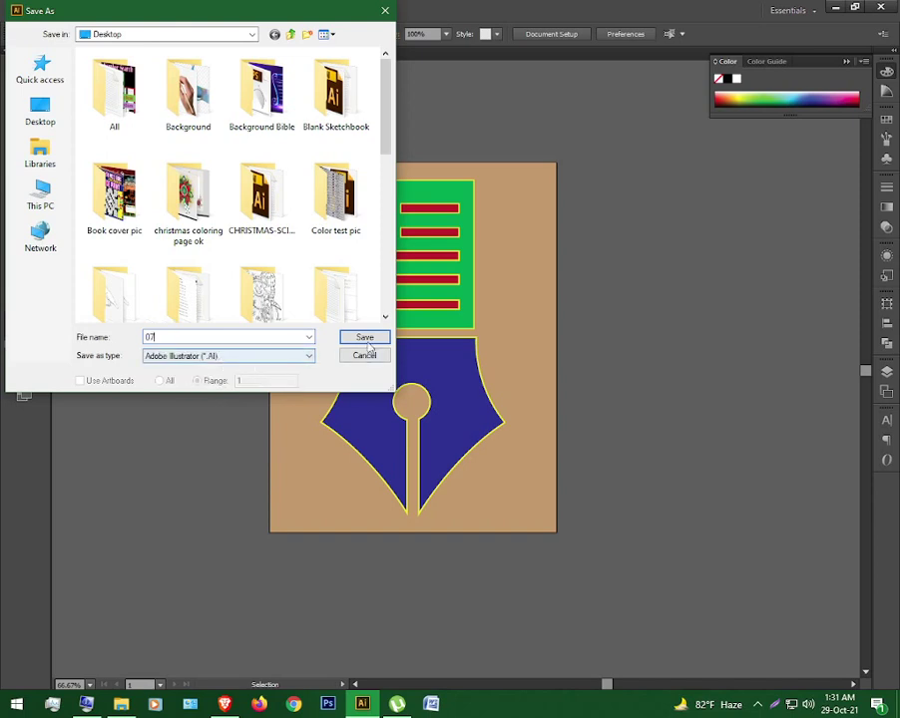
left_click(375, 340)
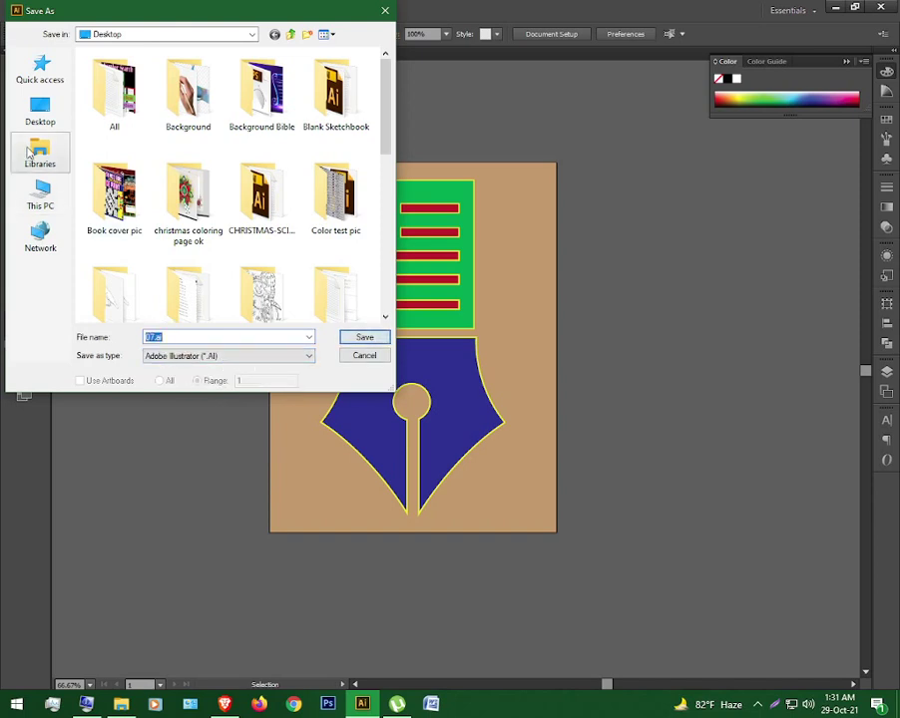
left_click(346, 342)
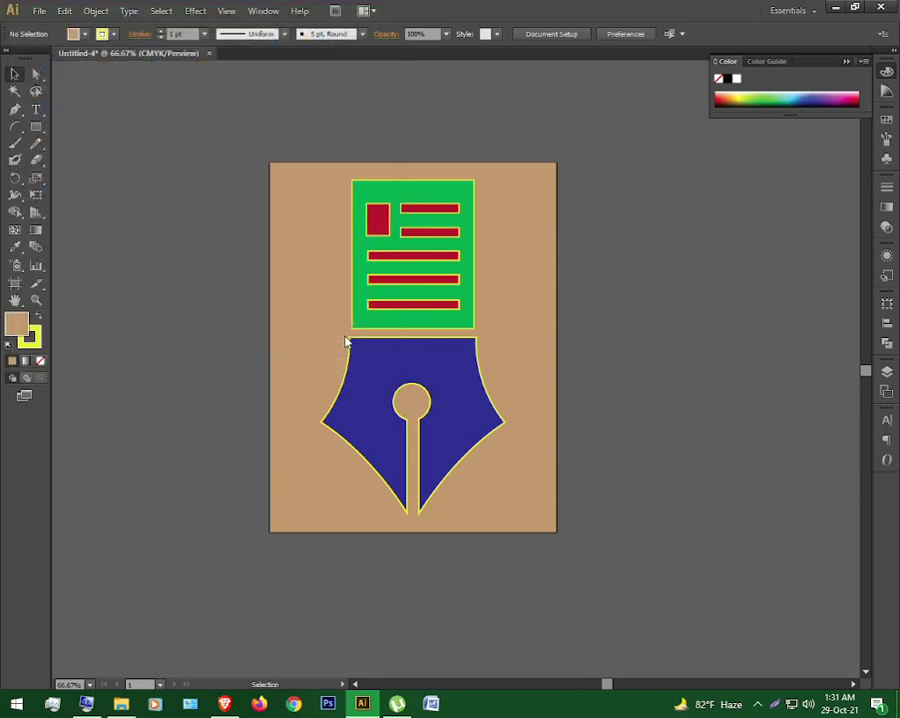
key("Return")
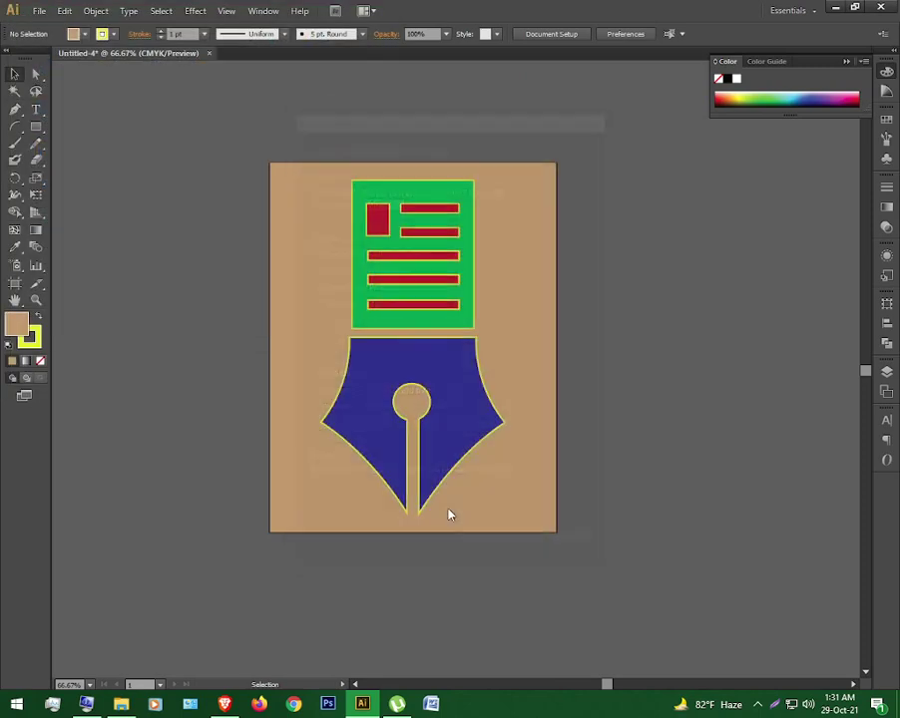
- Export the artboard as 07.png to the Desktop, accepting the default PNG options
left_click(37, 11)
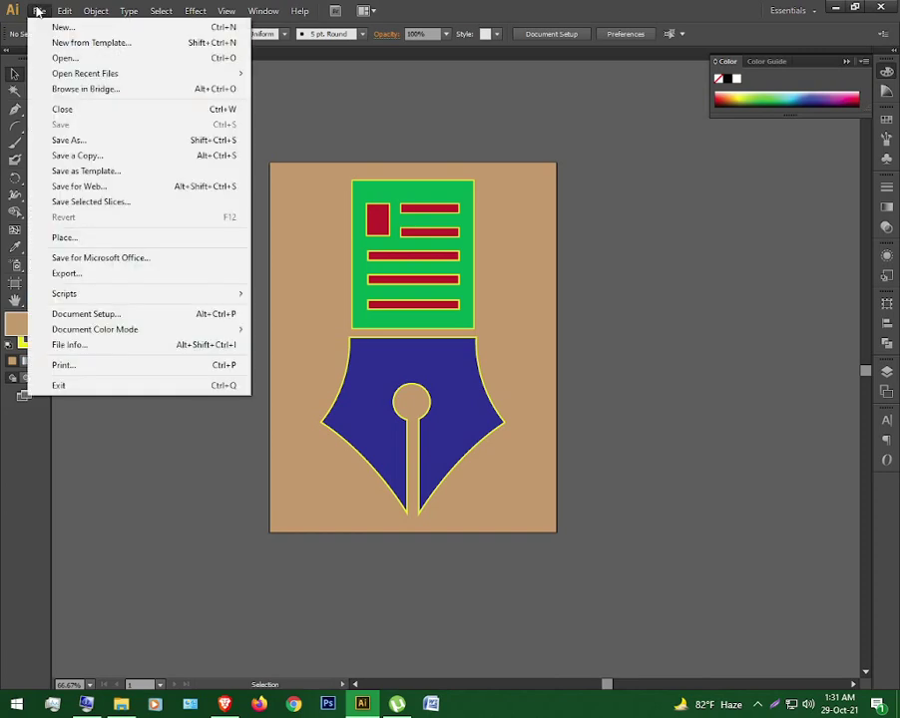
left_click(87, 276)
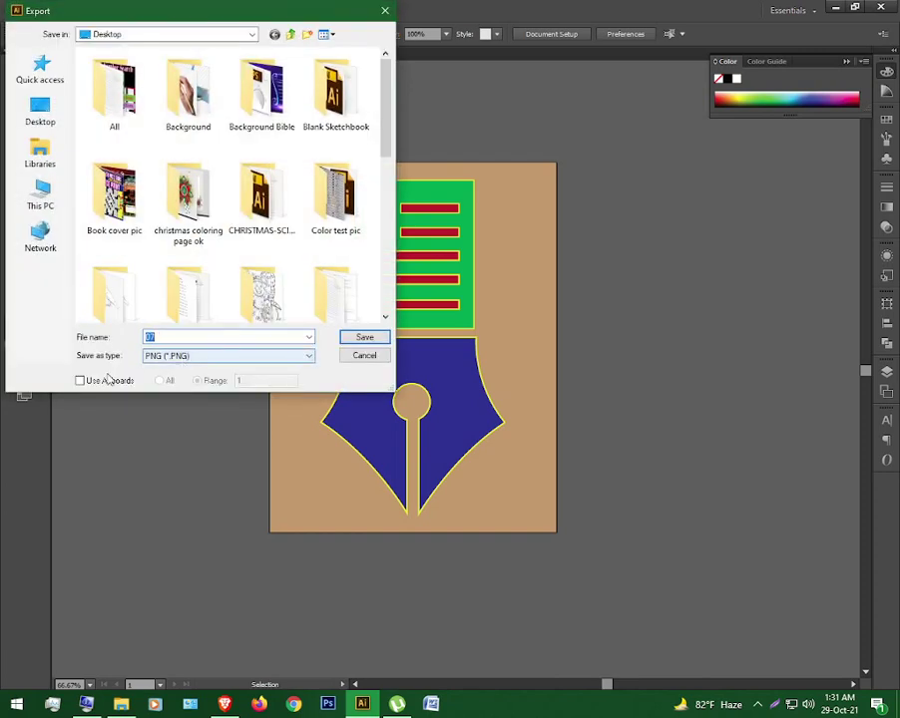
left_click(84, 380)
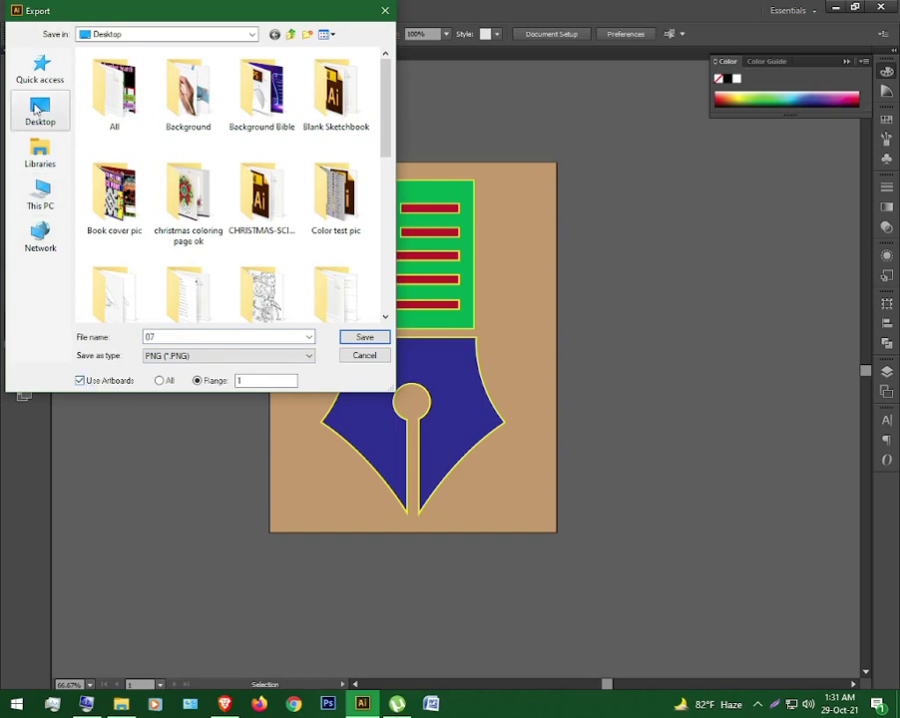
left_click(36, 110)
left_click(356, 340)
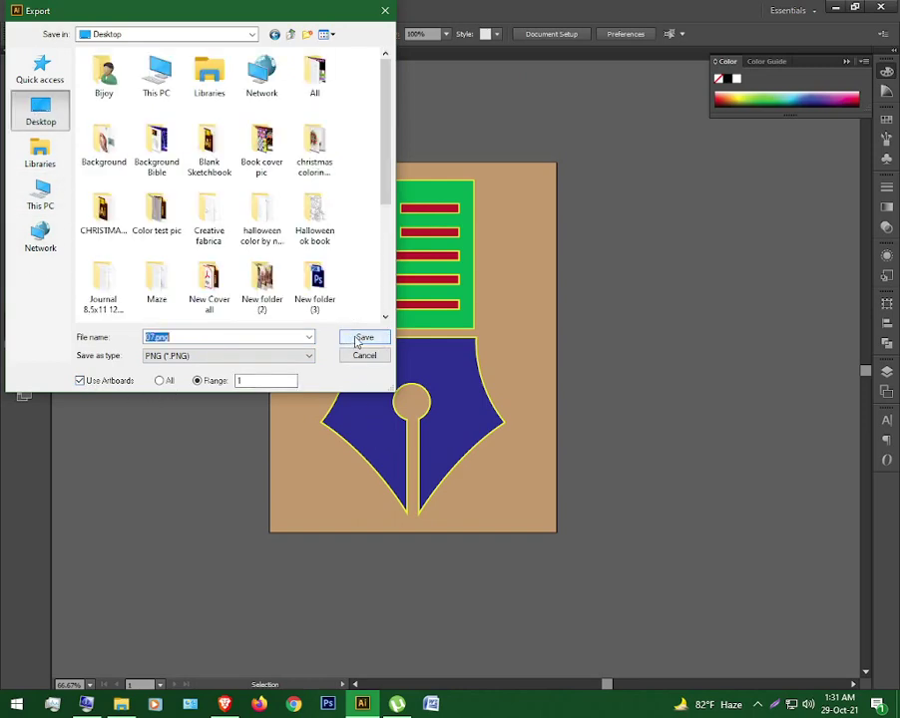
key("Return")
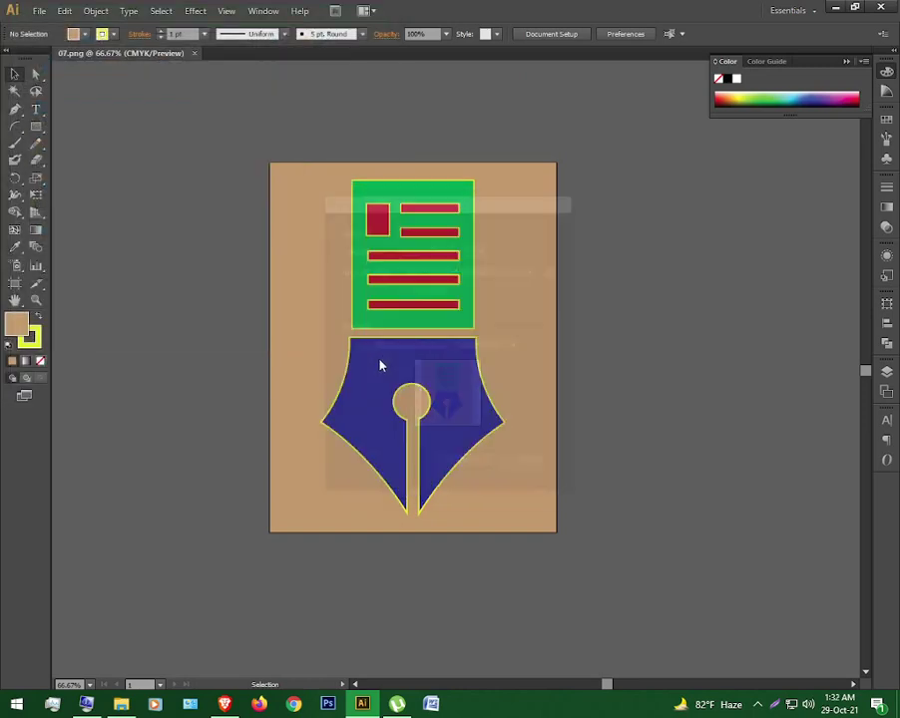